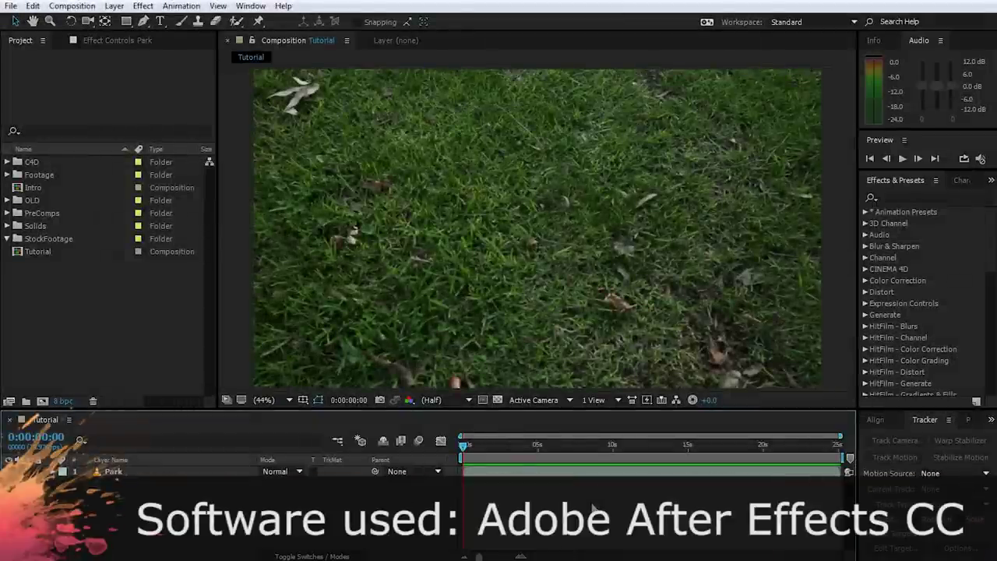
Find the 3D Camera Tracker effect, apply it to the Park layer and expand its advanced settings
{"action": "left_click_drag", "start_coordinate": [467, 442], "coordinate": [627, 446]}
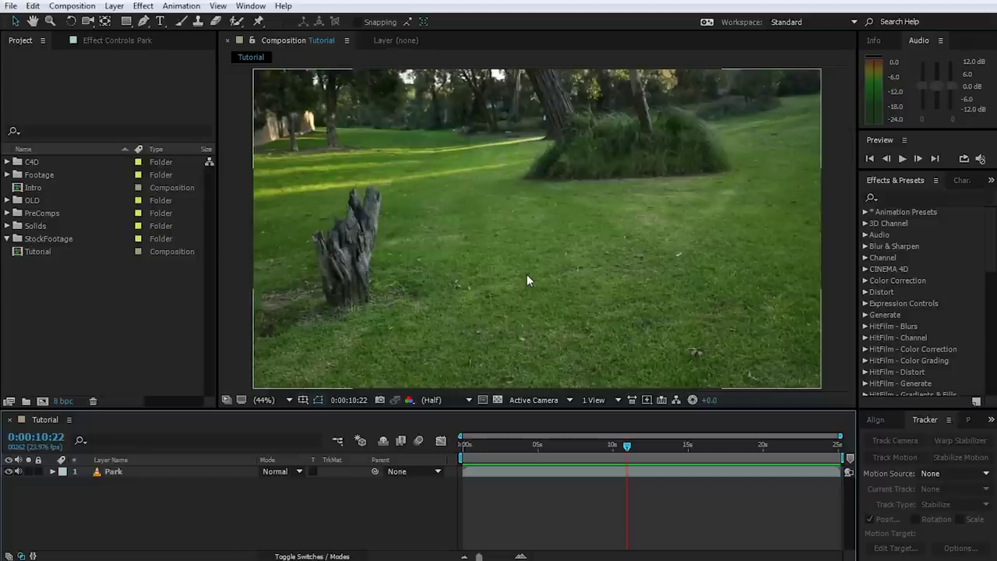
{"action": "left_click", "coordinate": [899, 198]}
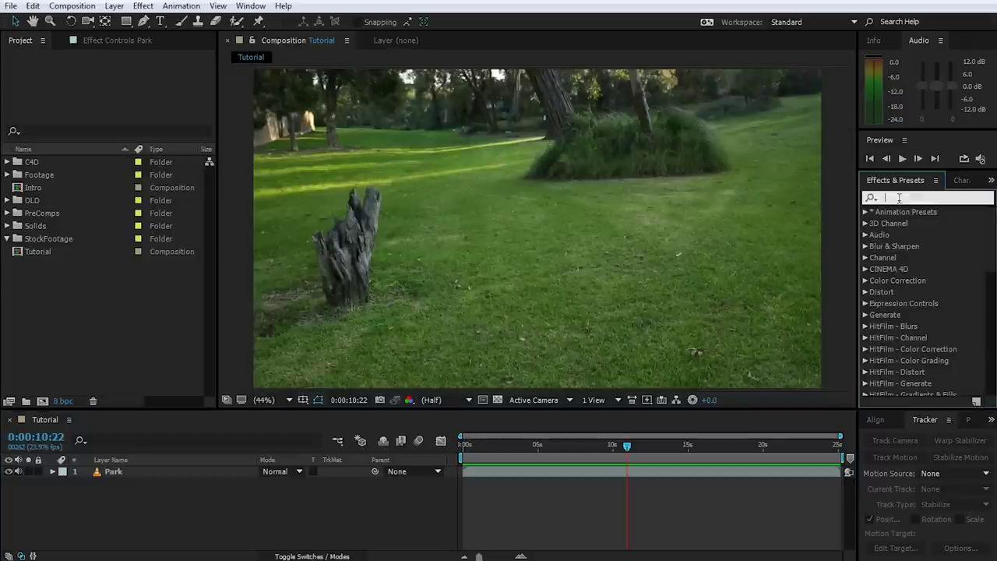
{"action": "type", "text": "3d camera tracker"}
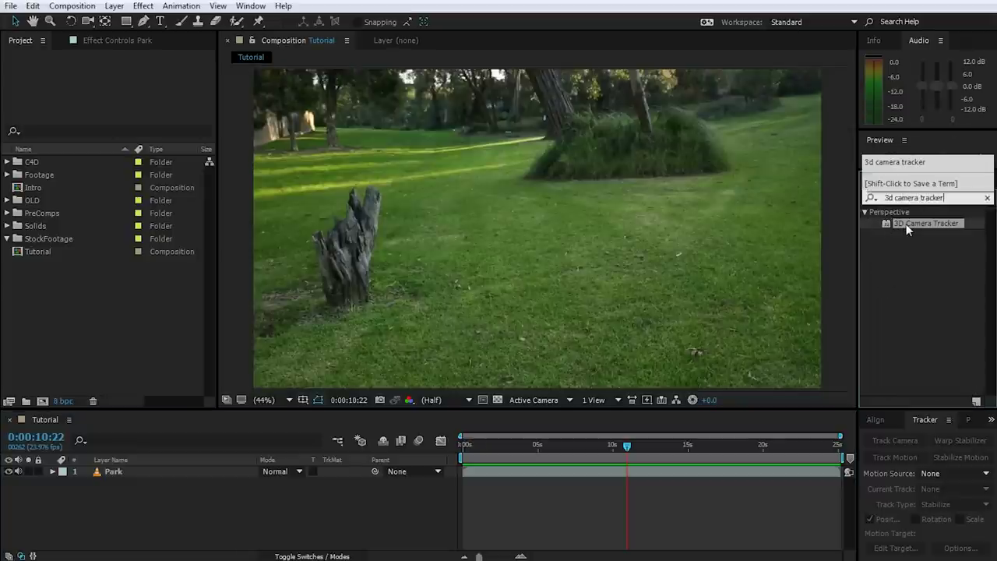
{"action": "left_click_drag", "start_coordinate": [905, 223], "coordinate": [128, 471]}
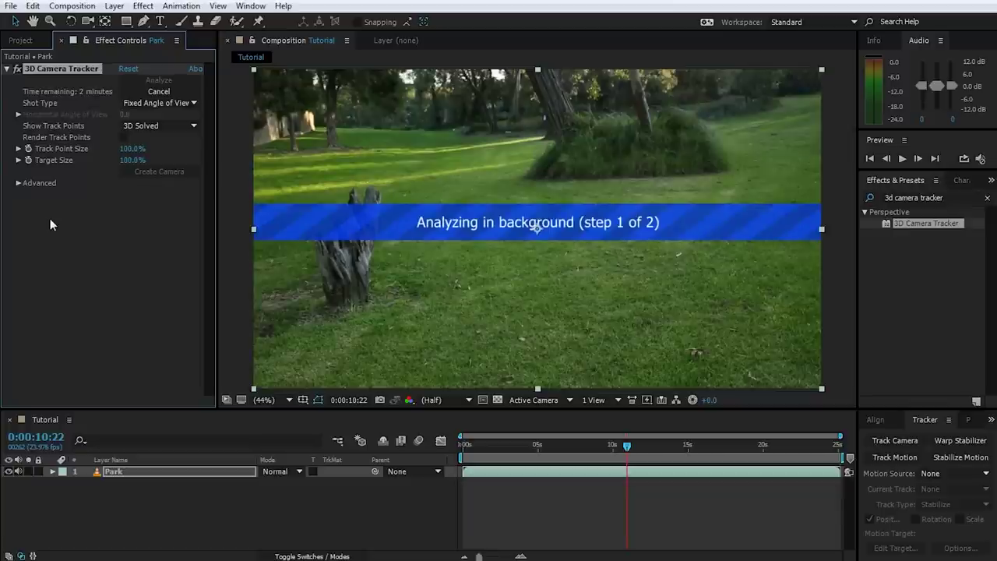
{"action": "left_click", "coordinate": [18, 183]}
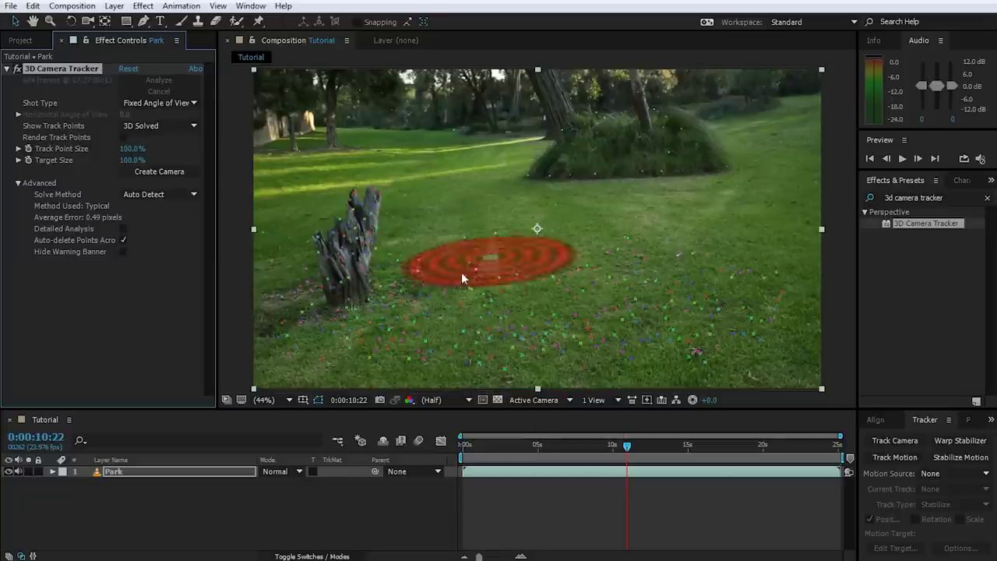
Enlarge the track points to a Track Point Size of 234% and check them across the clip
{"action": "left_click_drag", "start_coordinate": [132, 150], "coordinate": [227, 154]}
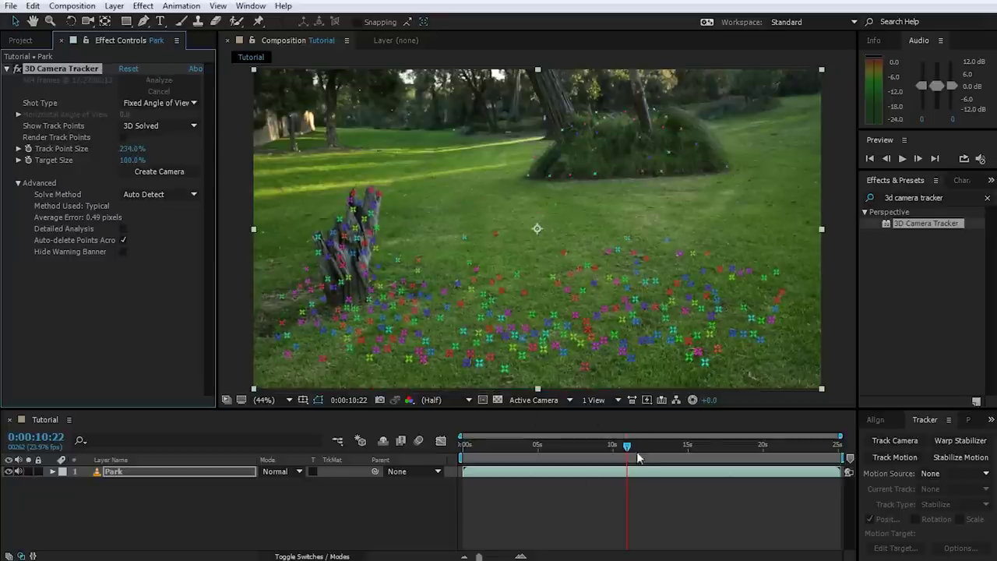
{"action": "left_click_drag", "start_coordinate": [627, 447], "coordinate": [460, 450]}
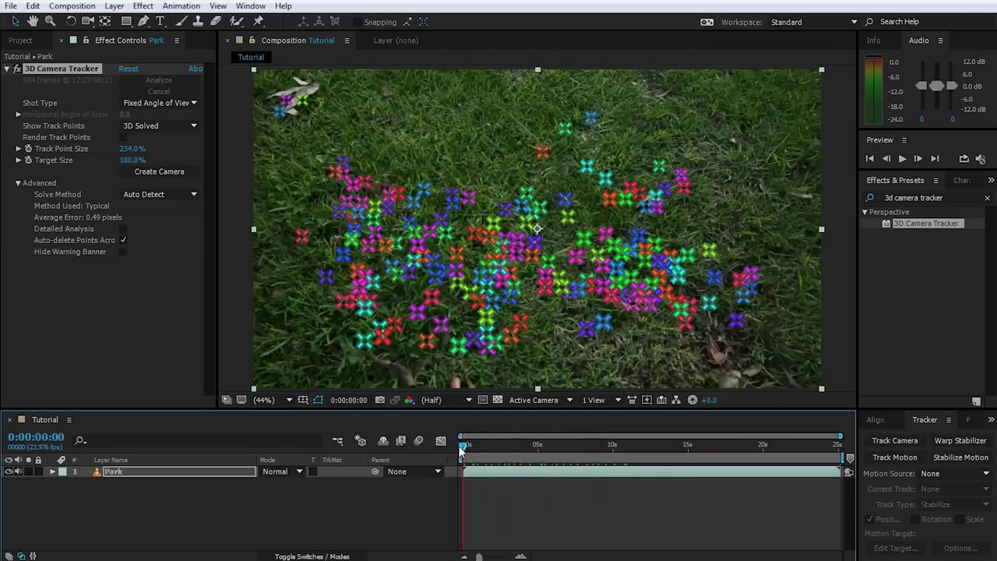
{"action": "key", "text": "space"}
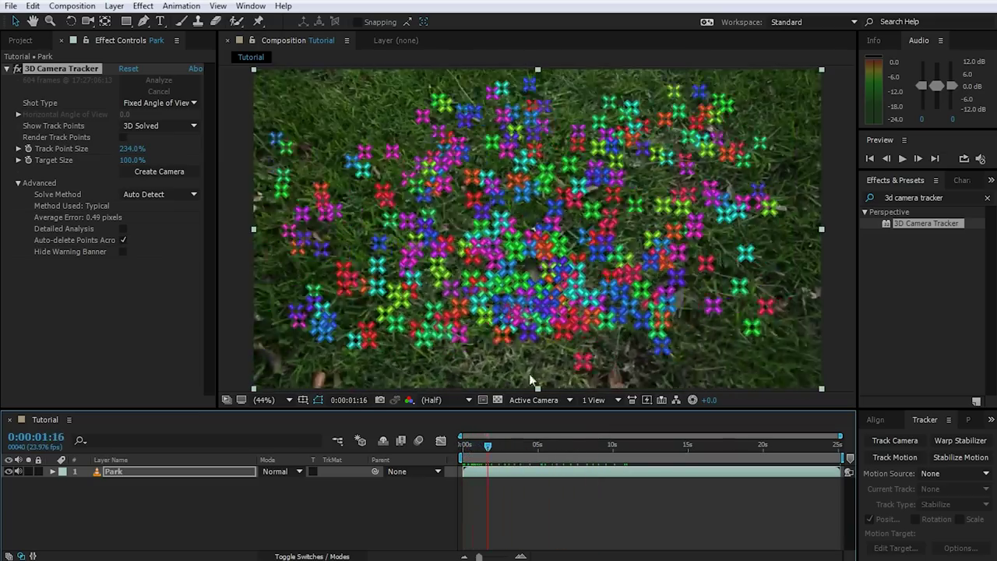
{"action": "left_click_drag", "start_coordinate": [491, 447], "coordinate": [621, 449]}
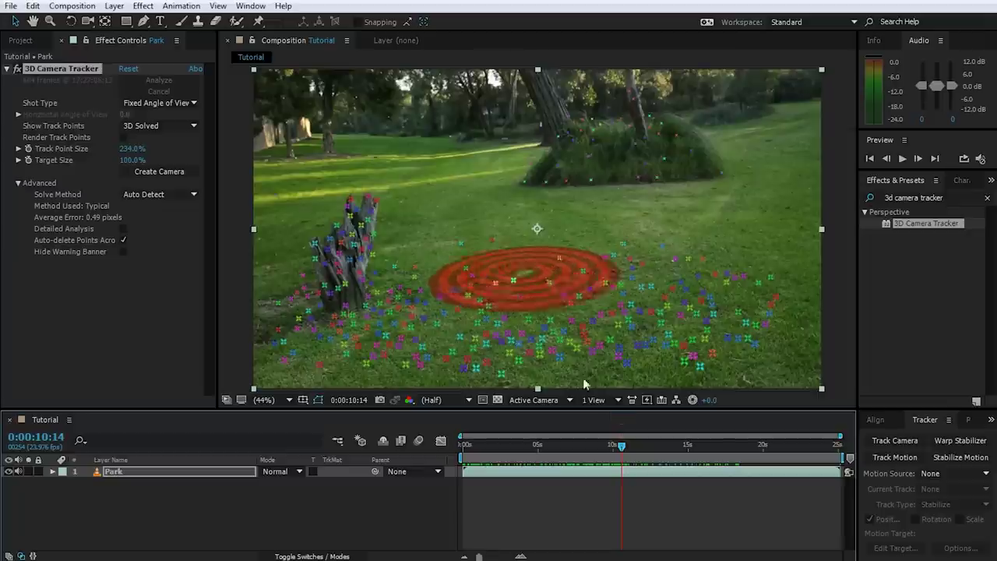
At 0:00:16:01, select three widely spaced track points on the grass and set them as the ground plane and origin
{"action": "left_click_drag", "start_coordinate": [627, 449], "coordinate": [703, 452]}
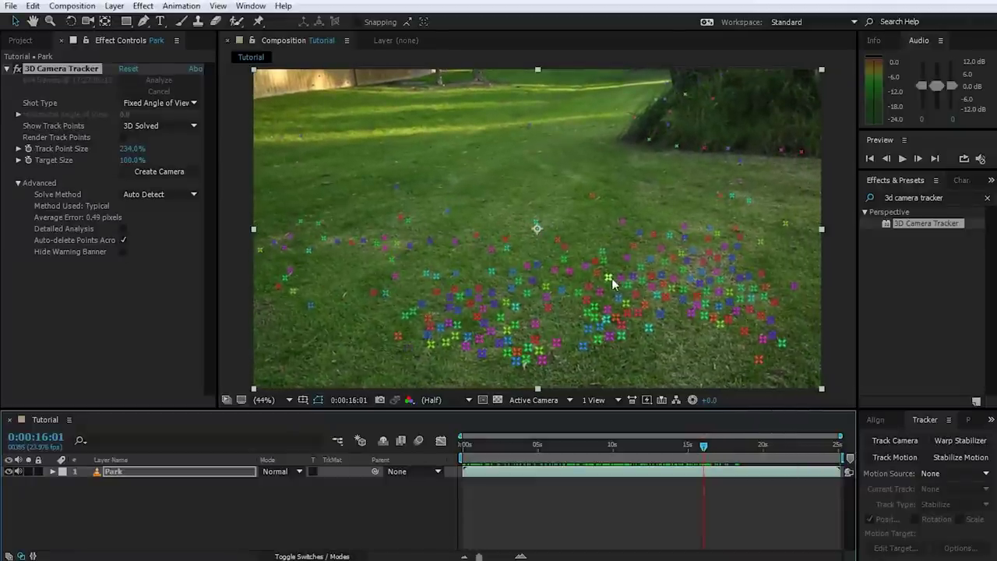
{"action": "left_click", "coordinate": [398, 187]}
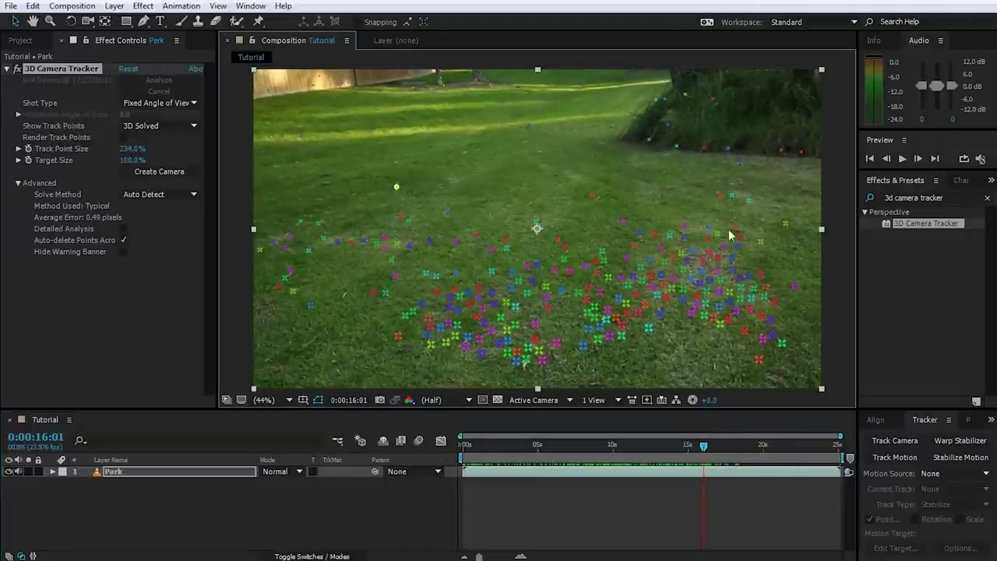
{"action": "left_click", "coordinate": [761, 241], "text": "shift"}
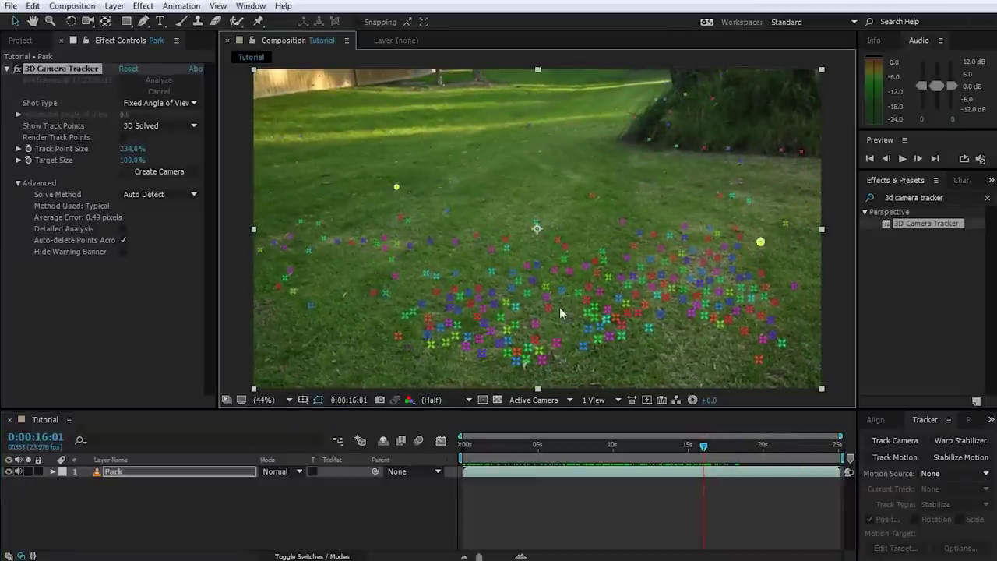
{"action": "left_click", "coordinate": [465, 346], "text": "shift"}
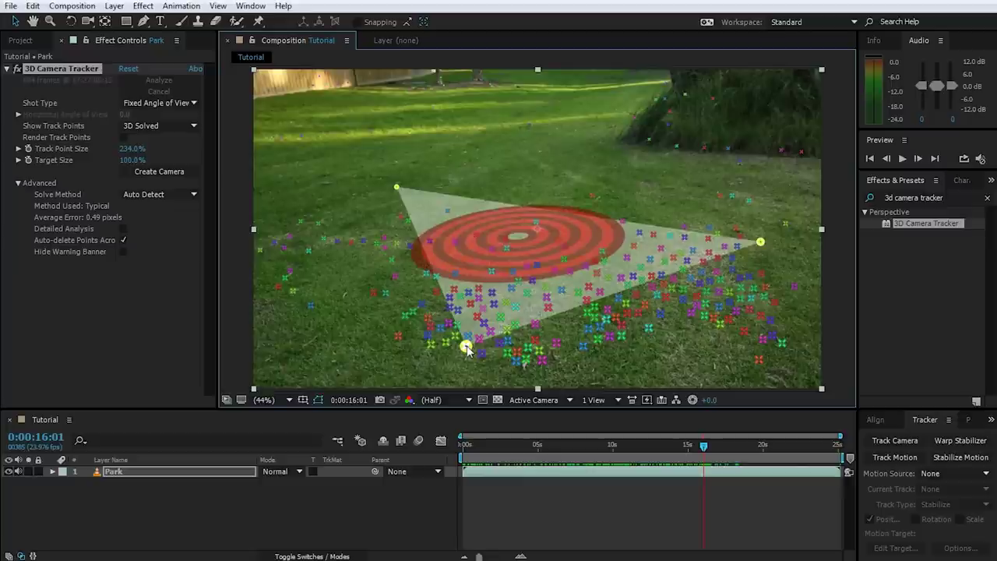
{"action": "right_click", "coordinate": [523, 247]}
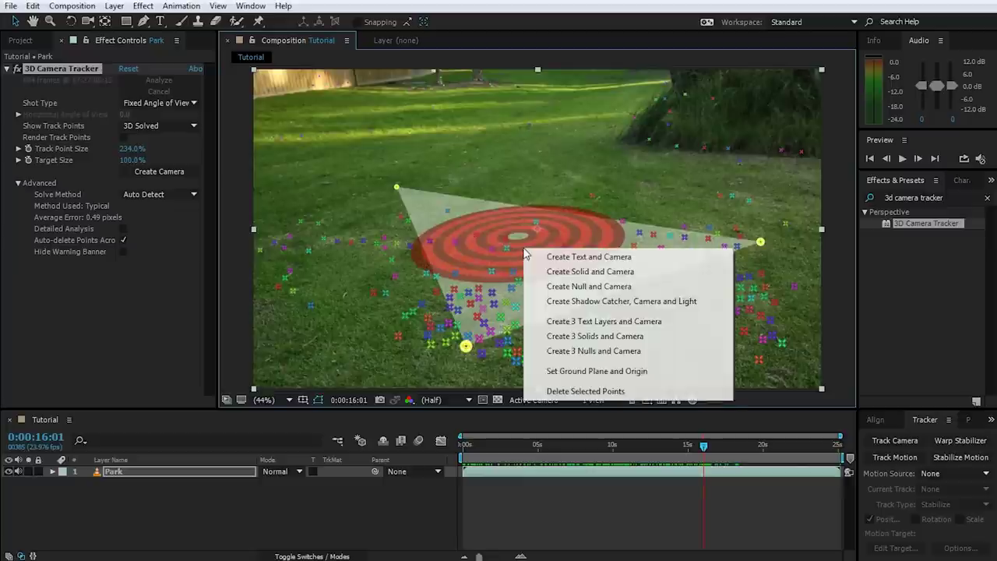
{"action": "left_click", "coordinate": [663, 374]}
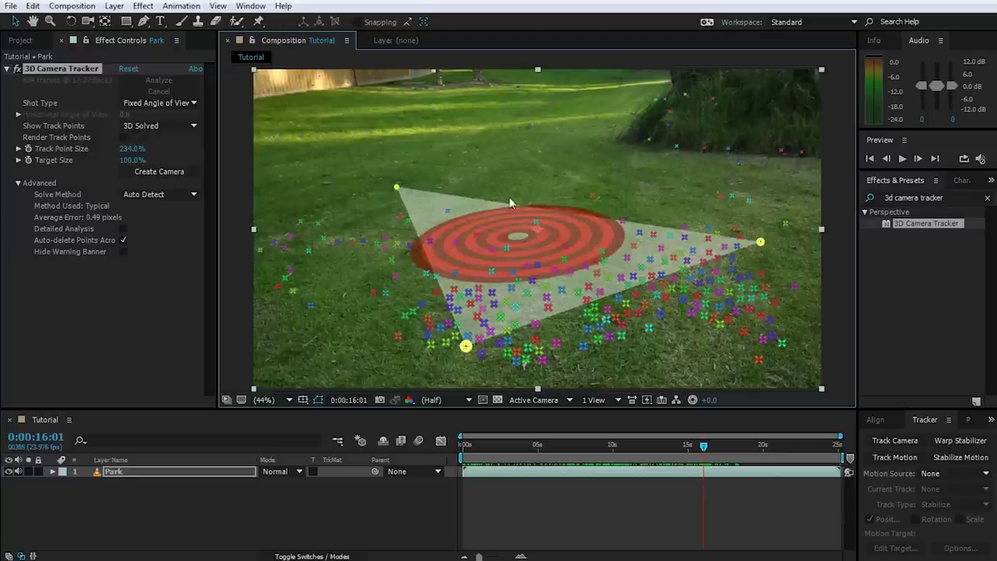
Create a solid and camera from the three selected ground track points, then deselect everything
{"action": "right_click", "coordinate": [522, 239]}
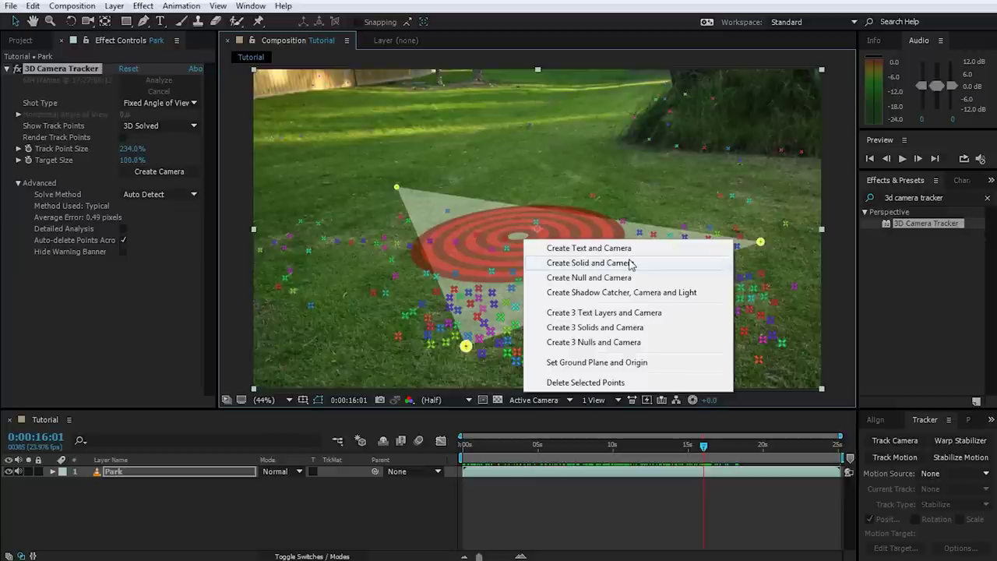
{"action": "left_click", "coordinate": [674, 264]}
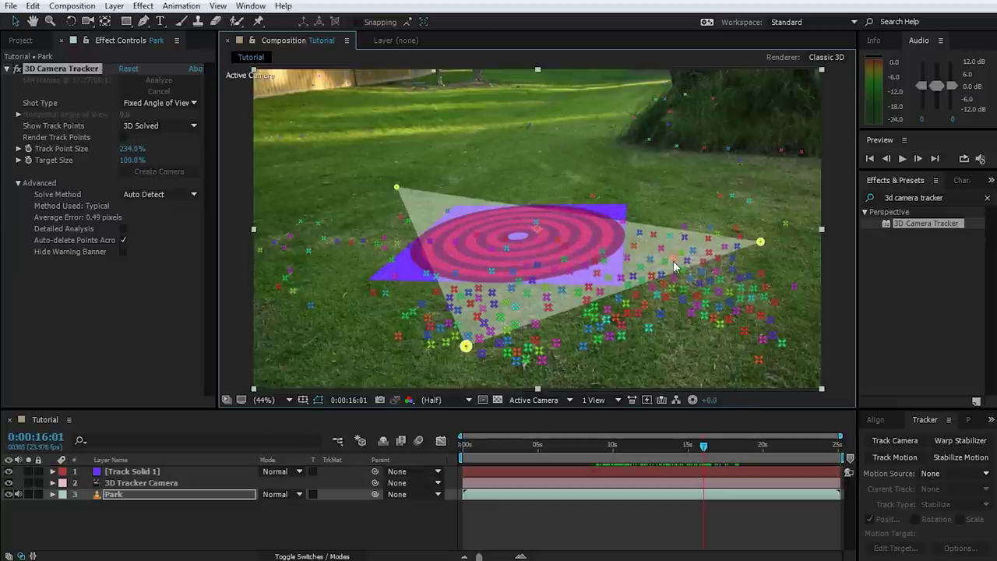
{"action": "key", "text": "F2"}
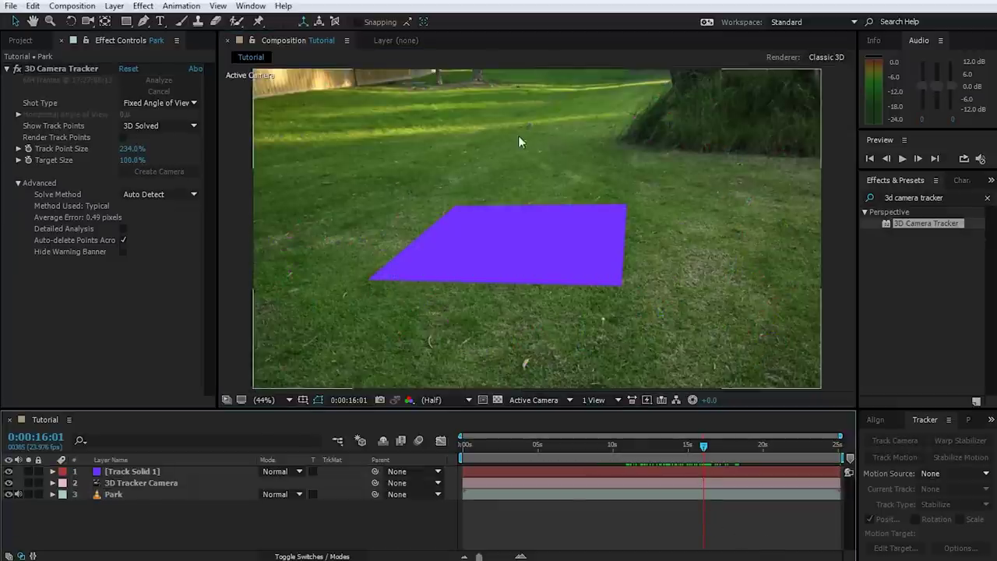
At 0:00:12:13, create a null from the track point at the upper tip of the tree stump
{"action": "left_click_drag", "start_coordinate": [704, 447], "coordinate": [651, 431]}
{"action": "left_click", "coordinate": [51, 74]}
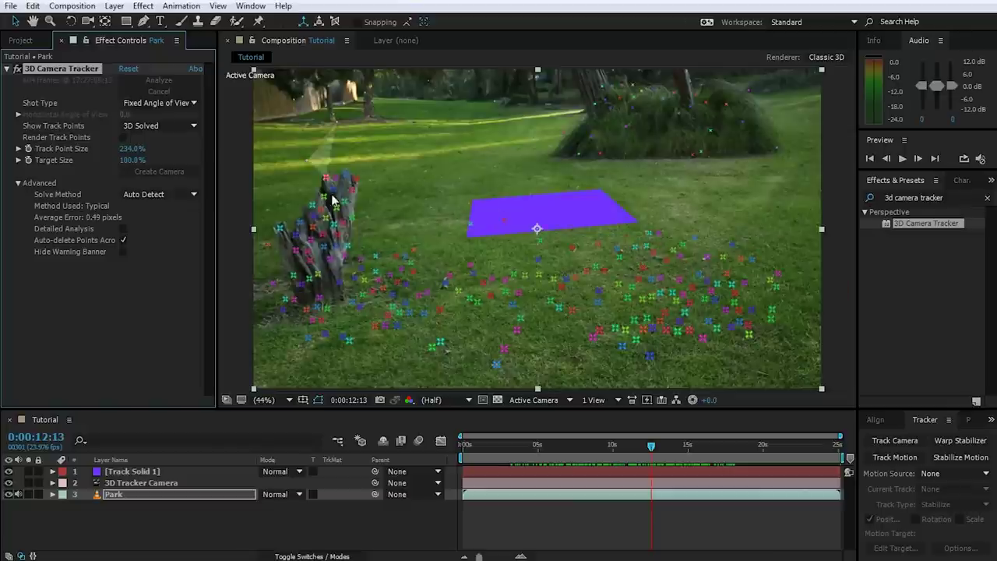
{"action": "left_click_drag", "start_coordinate": [294, 263], "coordinate": [352, 180]}
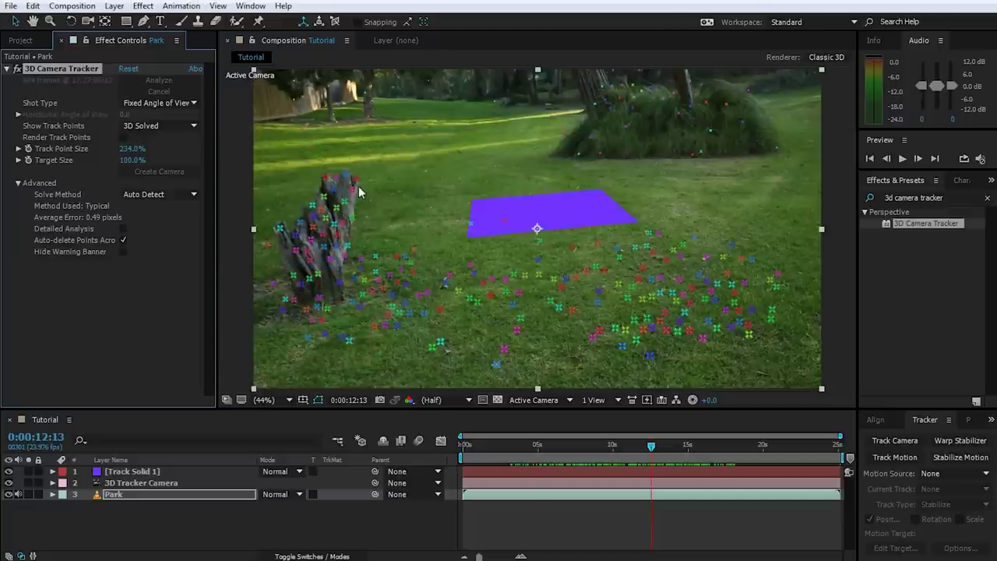
{"action": "left_click", "coordinate": [356, 181]}
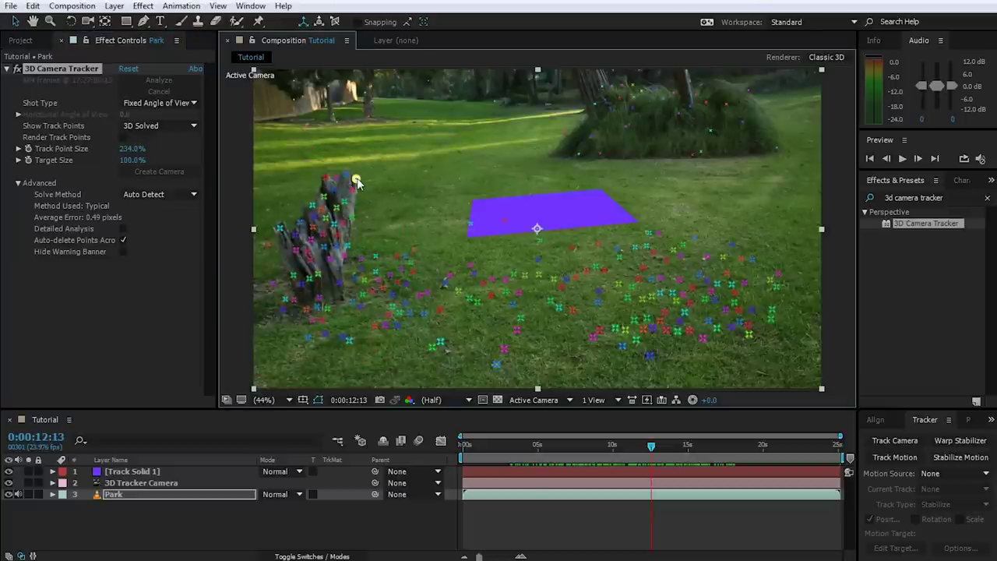
{"action": "right_click", "coordinate": [356, 180]}
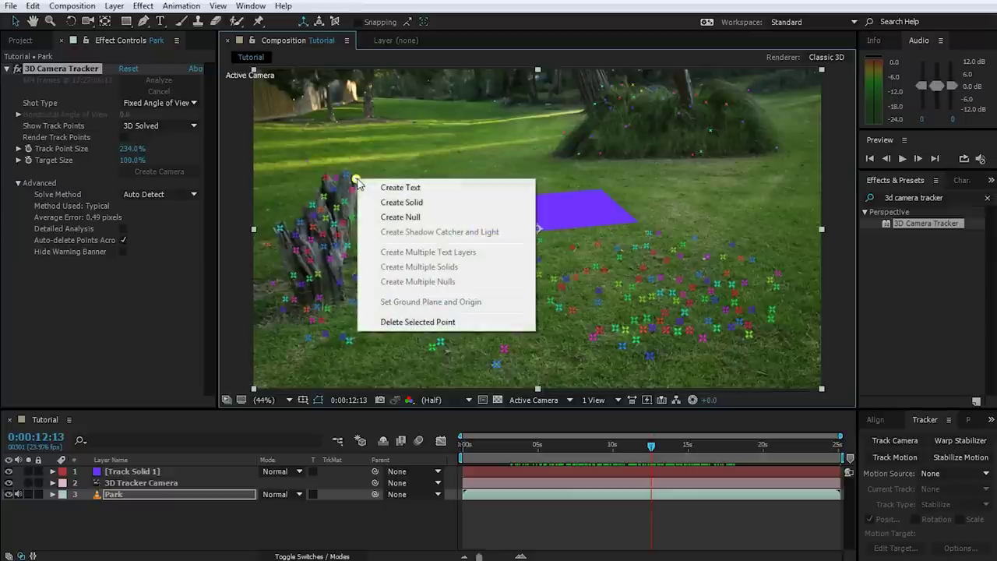
{"action": "left_click", "coordinate": [425, 218]}
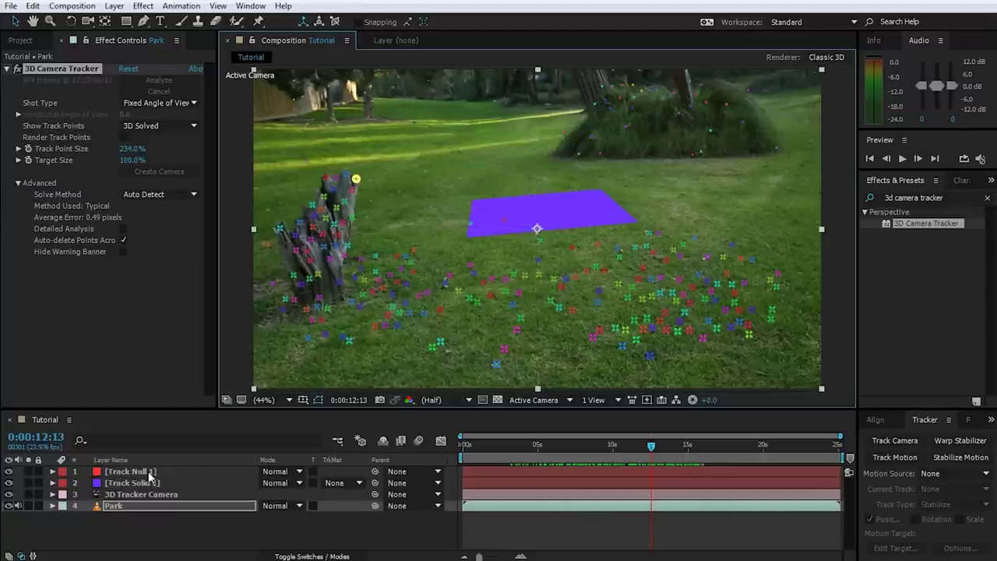
Rename the new track null layer as Tree Stump Null and deselect it
{"action": "left_click", "coordinate": [174, 473]}
{"action": "key", "text": "Return"}
{"action": "type", "text": "Tree Stump Null"}
{"action": "key", "text": "Return"}
{"action": "key", "text": "F2"}
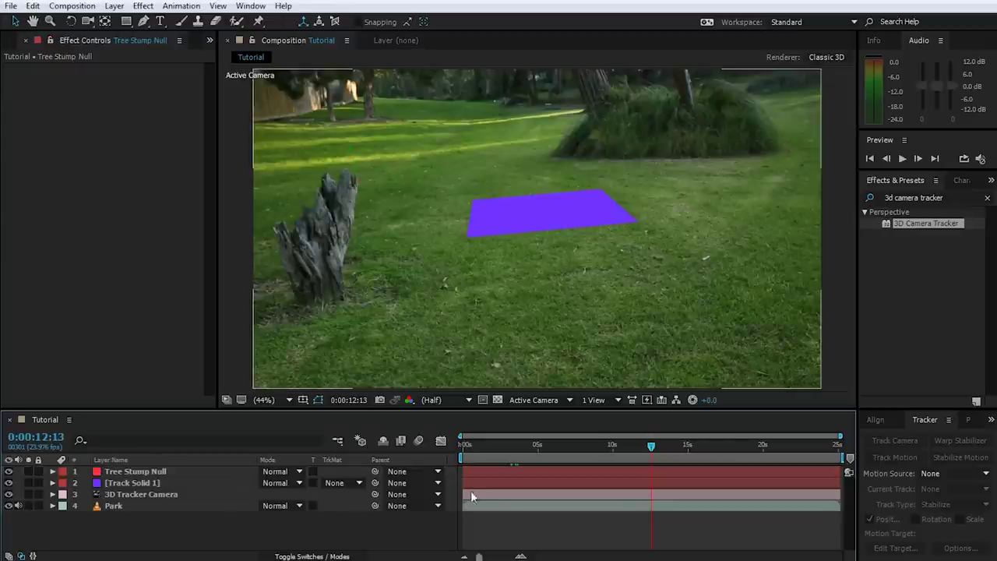
Export the tracker camera, track solid and Tree Stump Null layers with the MAXON CINEMA 4D Exporter as Tutorial.c4d in the Tutorial folder
{"action": "mouse_move", "coordinate": [651, 447]}
{"action": "left_mouse_down"}
{"action": "mouse_move", "coordinate": [616, 449]}
{"action": "mouse_move", "coordinate": [668, 450]}
{"action": "mouse_move", "coordinate": [632, 449]}
{"action": "left_mouse_up"}
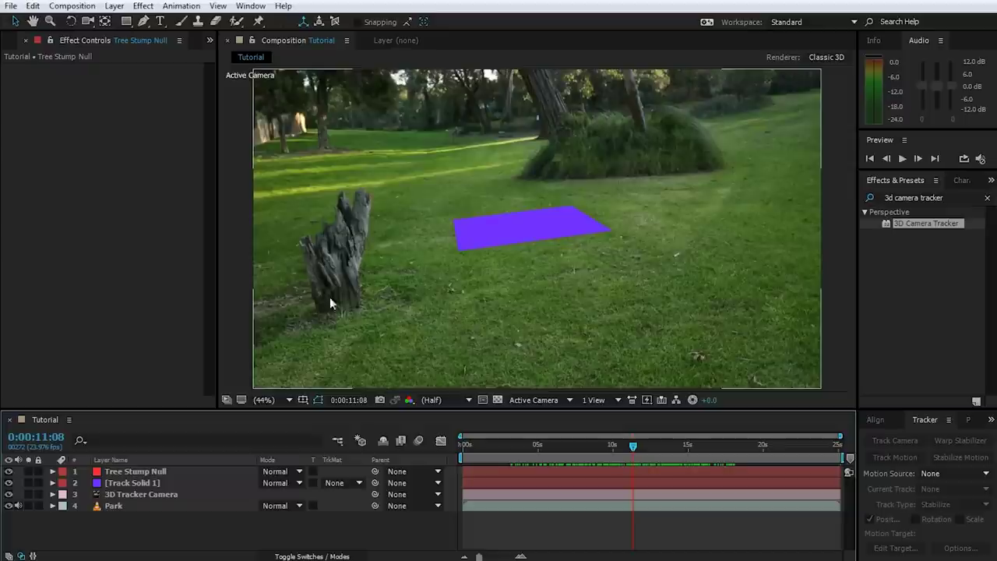
{"action": "left_click", "coordinate": [126, 496]}
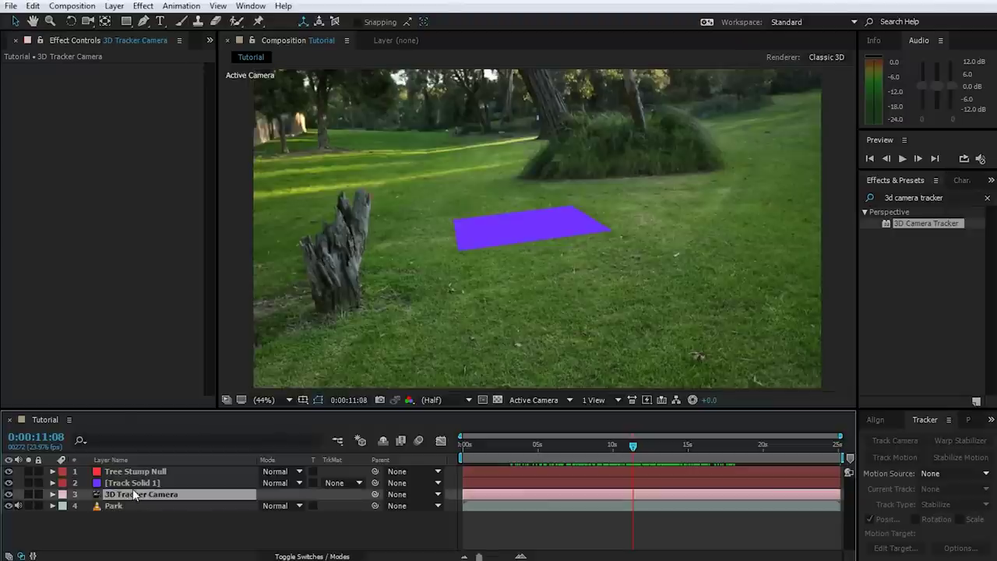
{"action": "left_click", "coordinate": [133, 485]}
{"action": "left_click", "coordinate": [136, 473], "text": "shift"}
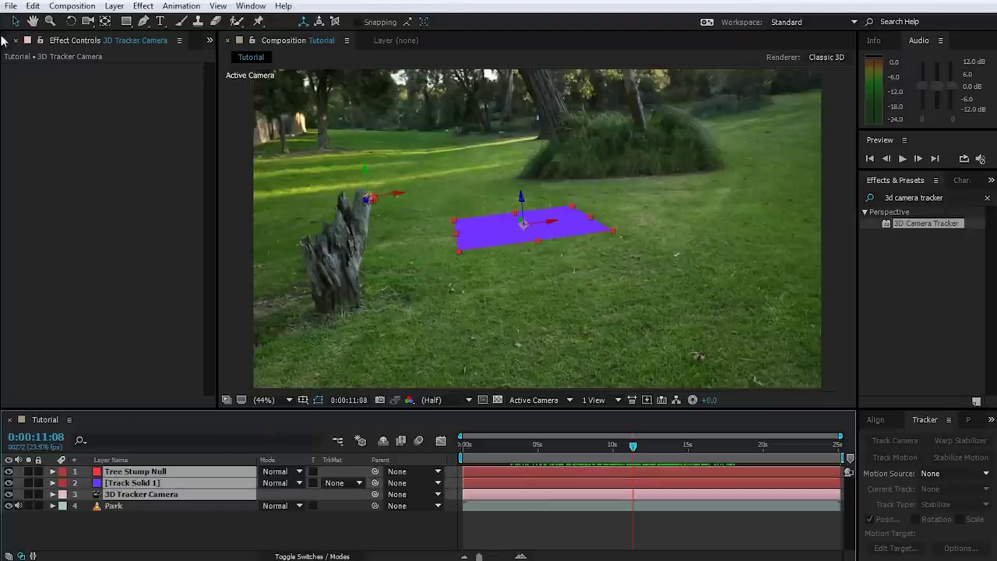
{"action": "left_click", "coordinate": [11, 5]}
{"action": "mouse_move", "coordinate": [113, 225]}
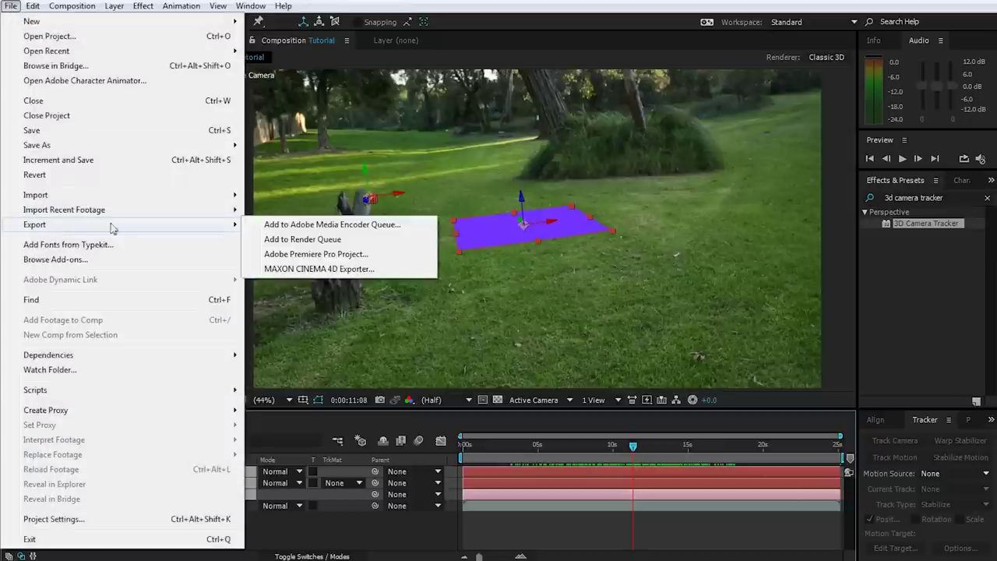
{"action": "left_click", "coordinate": [396, 270]}
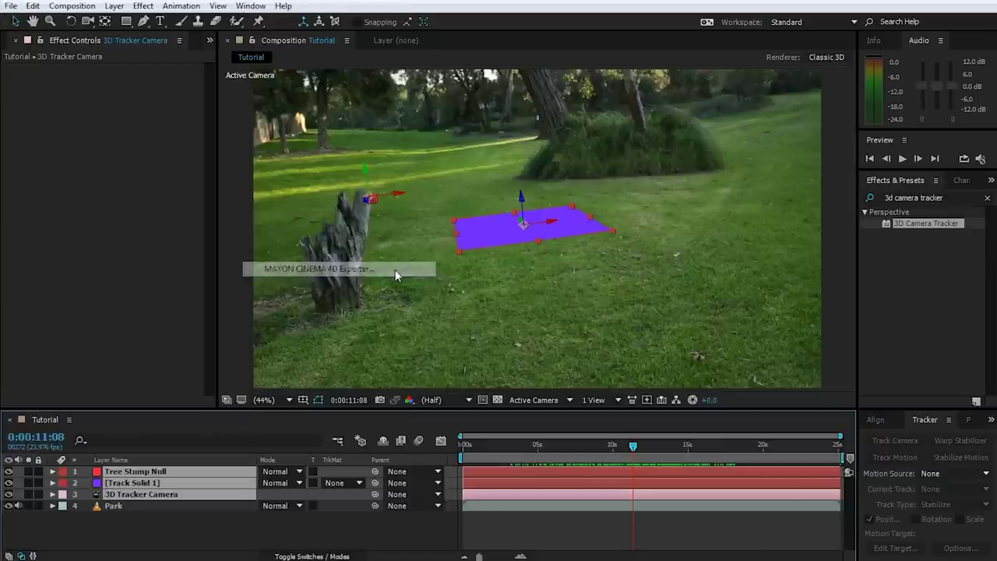
{"action": "double_click", "coordinate": [355, 251]}
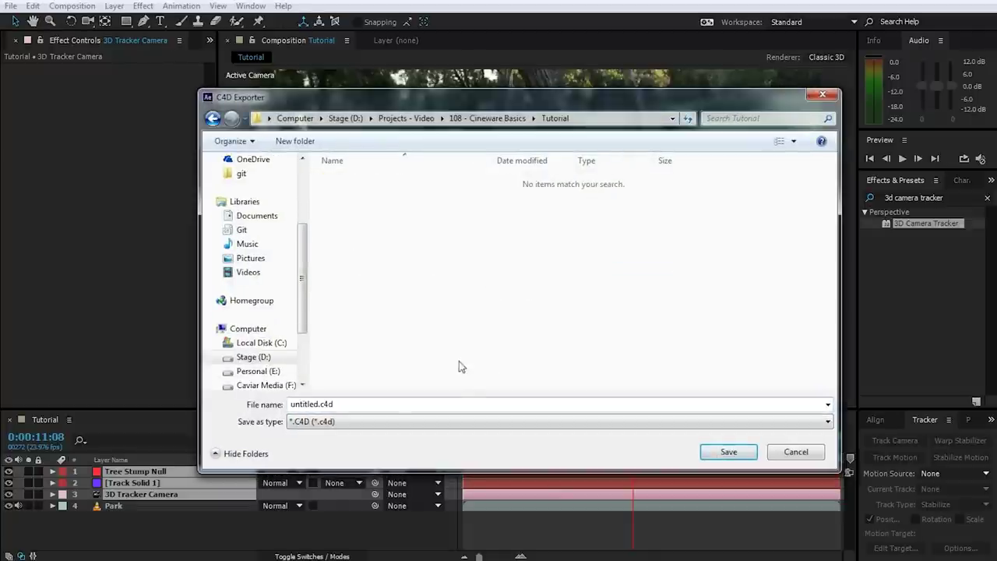
{"action": "double_click", "coordinate": [460, 404]}
{"action": "type", "text": "Tutorial"}
{"action": "left_click", "coordinate": [729, 452]}
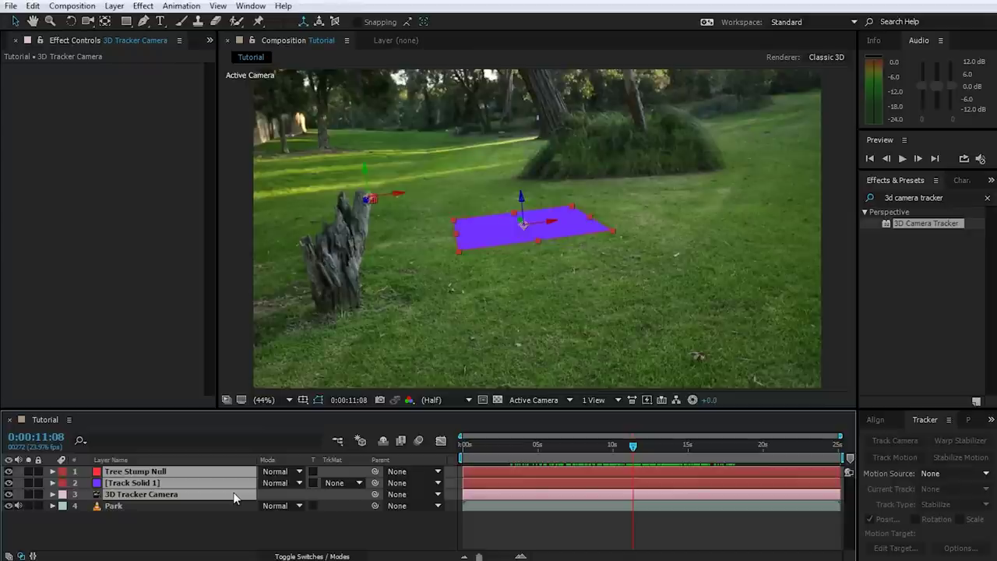
Import Tutorial.c4d from the Tutorial folder, add it as the uppermost layer of the composition and check its alignment with the footage
{"action": "left_click", "coordinate": [6, 41]}
{"action": "double_click", "coordinate": [60, 302]}
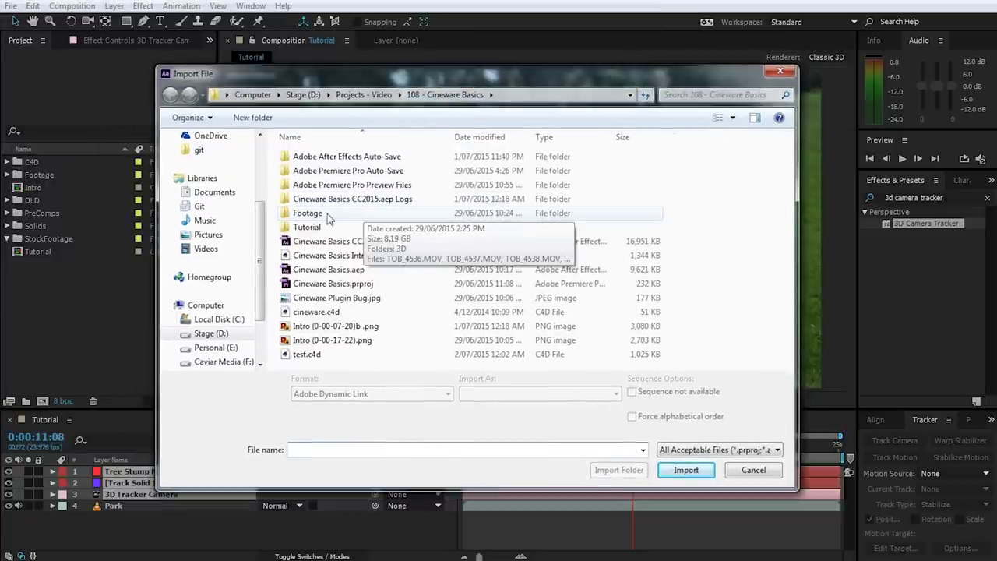
{"action": "double_click", "coordinate": [312, 226]}
{"action": "double_click", "coordinate": [330, 160]}
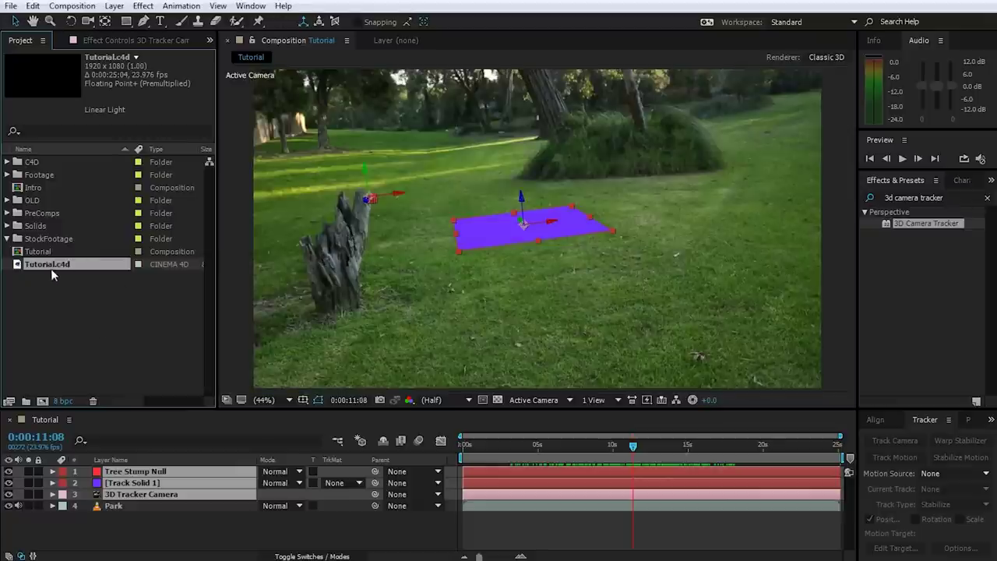
{"action": "left_click_drag", "start_coordinate": [48, 267], "coordinate": [116, 475]}
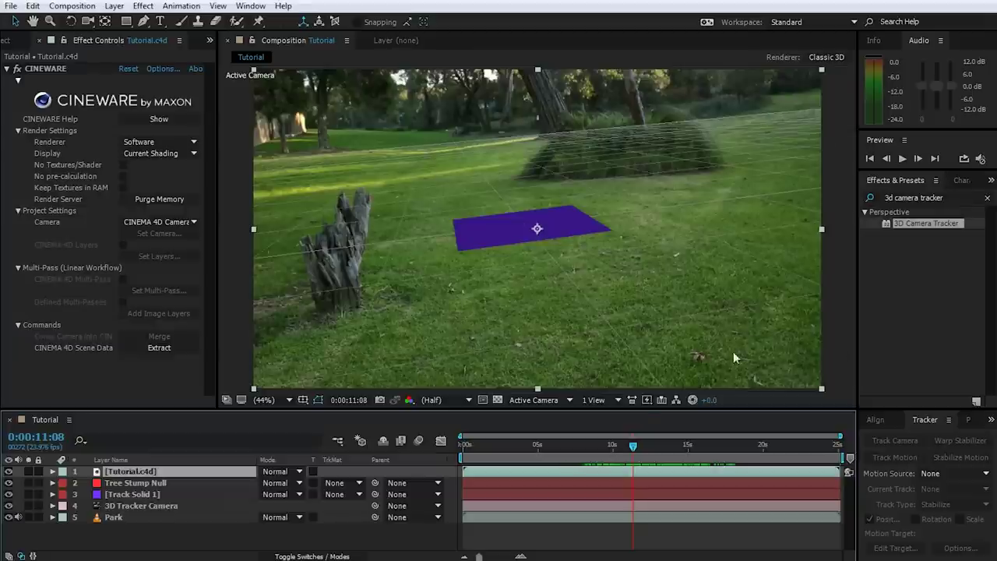
{"action": "left_click_drag", "start_coordinate": [629, 448], "coordinate": [651, 467]}
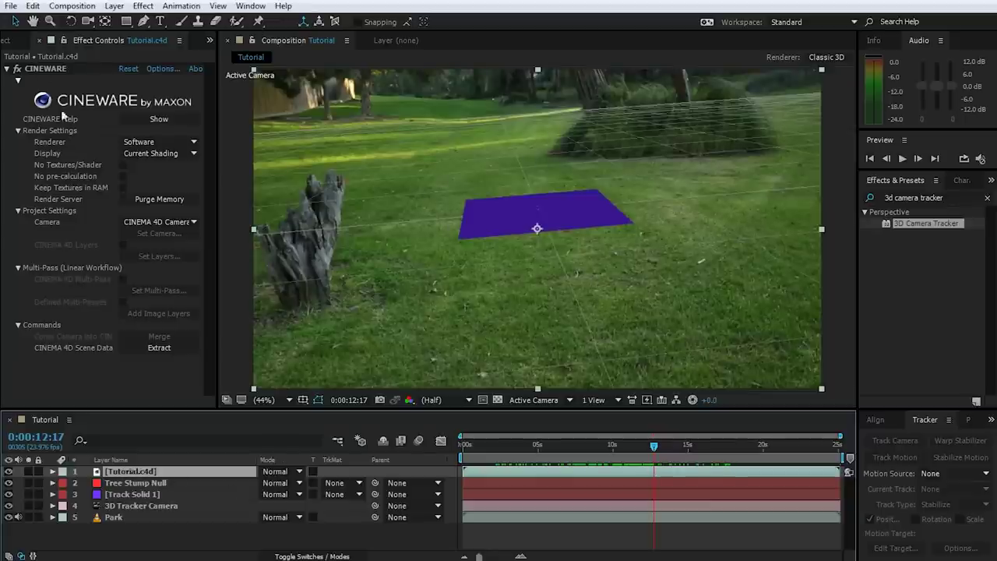
Open the original scene of the Tutorial.c4d layer in CINEMA 4D Lite and go to frame 311
{"action": "left_click", "coordinate": [32, 6]}
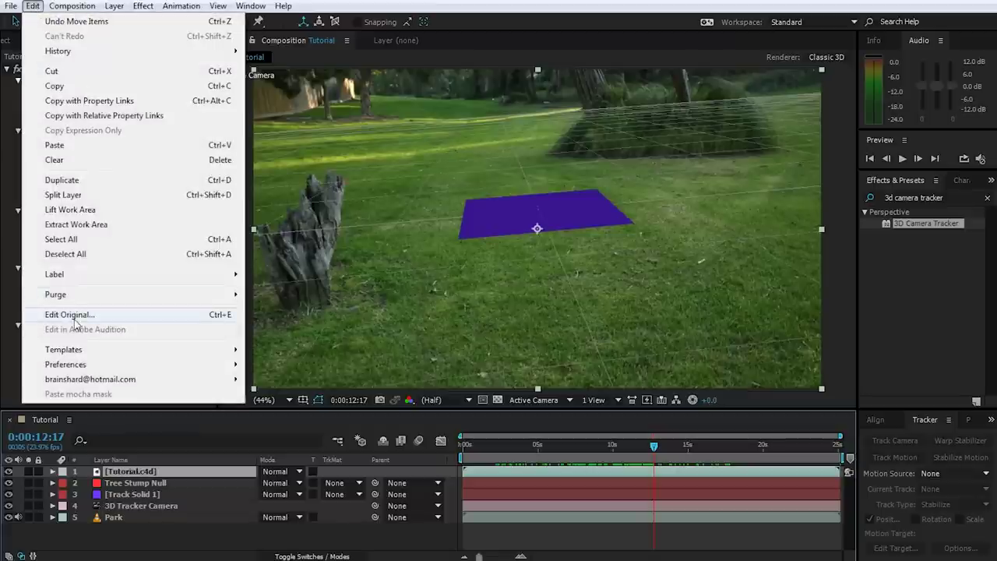
{"action": "left_click", "coordinate": [90, 316]}
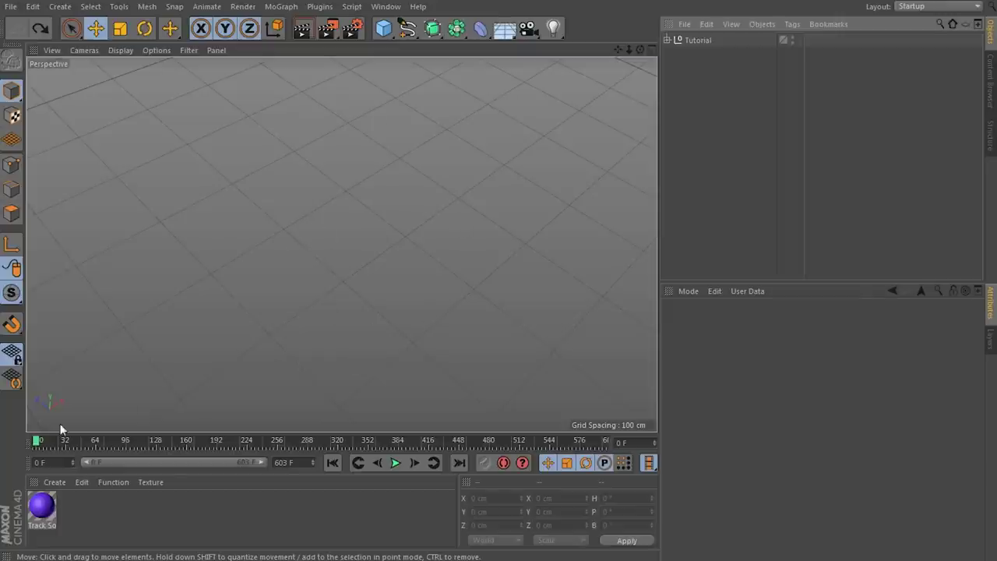
{"action": "left_click_drag", "start_coordinate": [38, 441], "coordinate": [336, 442]}
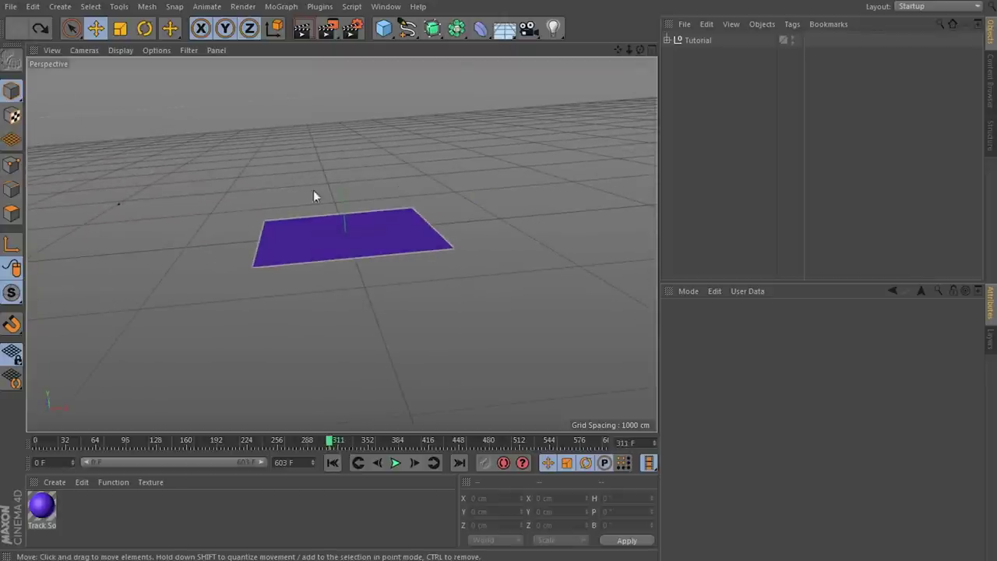
Expand the Tutorial null and inspect its 3D Tracker Camera, Track Solid 1 and Tree Stump Null objects
{"action": "left_click", "coordinate": [119, 205]}
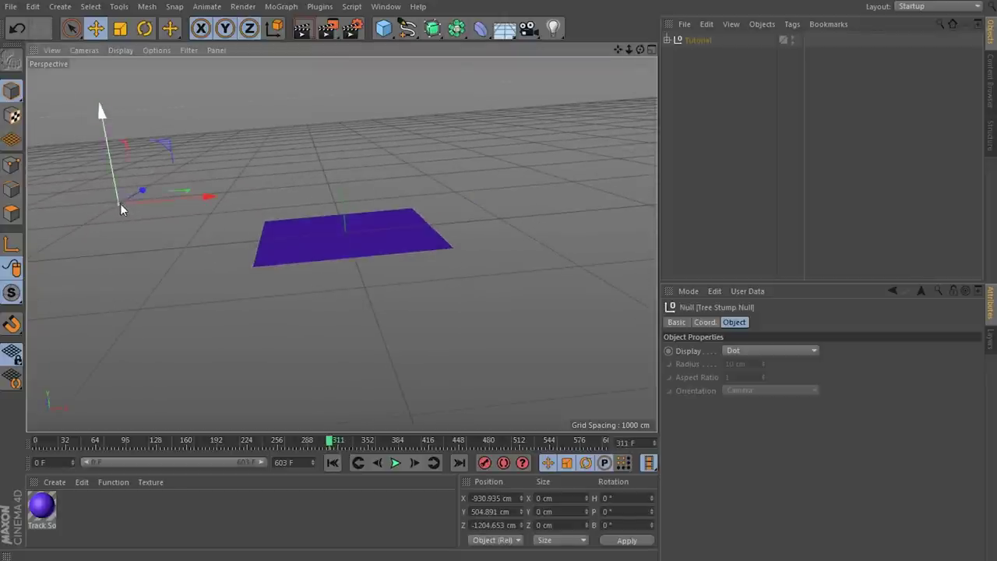
{"action": "left_click", "coordinate": [698, 41]}
{"action": "left_click", "coordinate": [668, 39]}
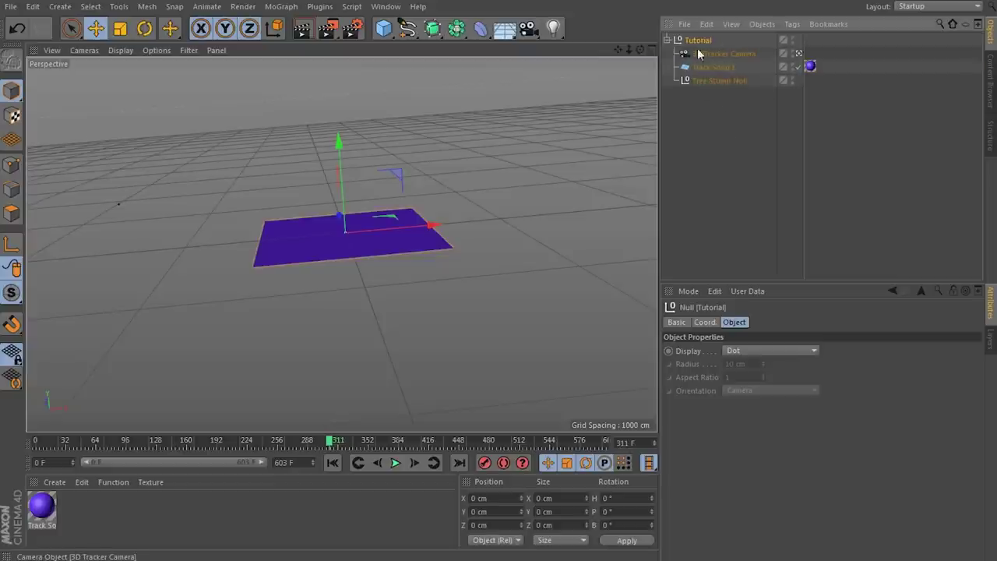
{"action": "left_click", "coordinate": [707, 57]}
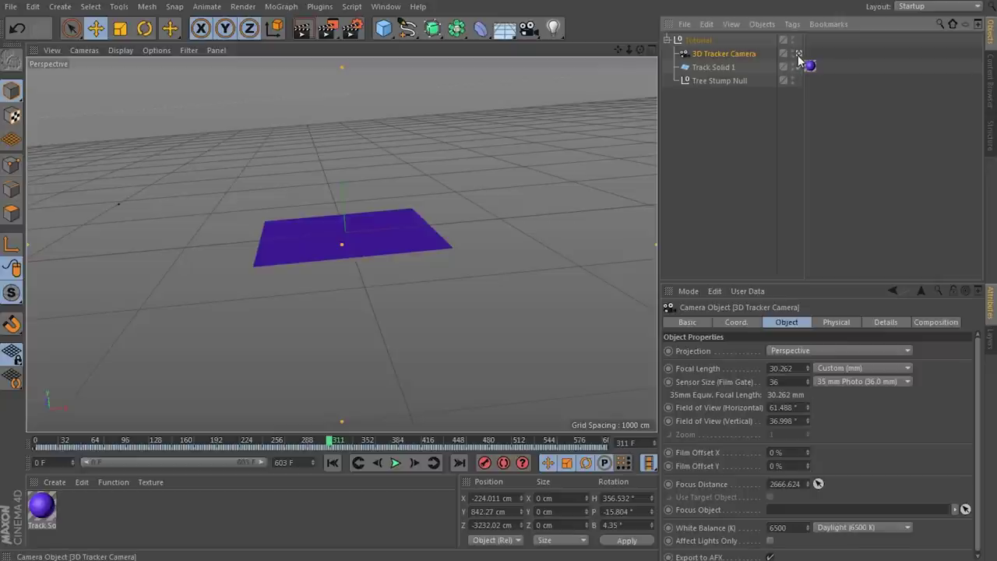
{"action": "left_click", "coordinate": [714, 68]}
{"action": "left_click", "coordinate": [726, 82]}
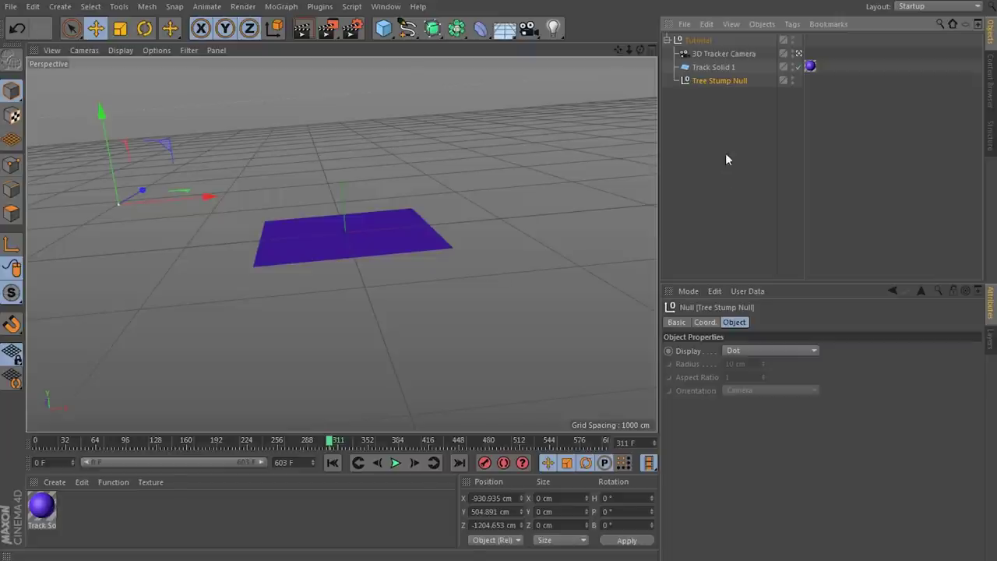
Set the render output size to 960 by 540 pixels
{"action": "left_click", "coordinate": [351, 32]}
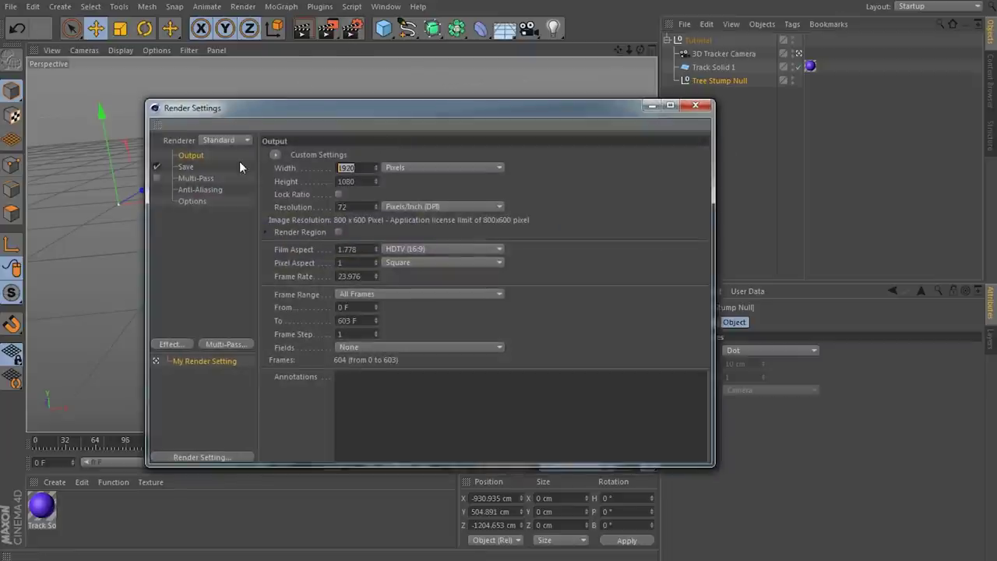
{"action": "type", "text": "960"}
{"action": "key", "text": "Tab"}
{"action": "type", "text": "540"}
{"action": "key", "text": "Return"}
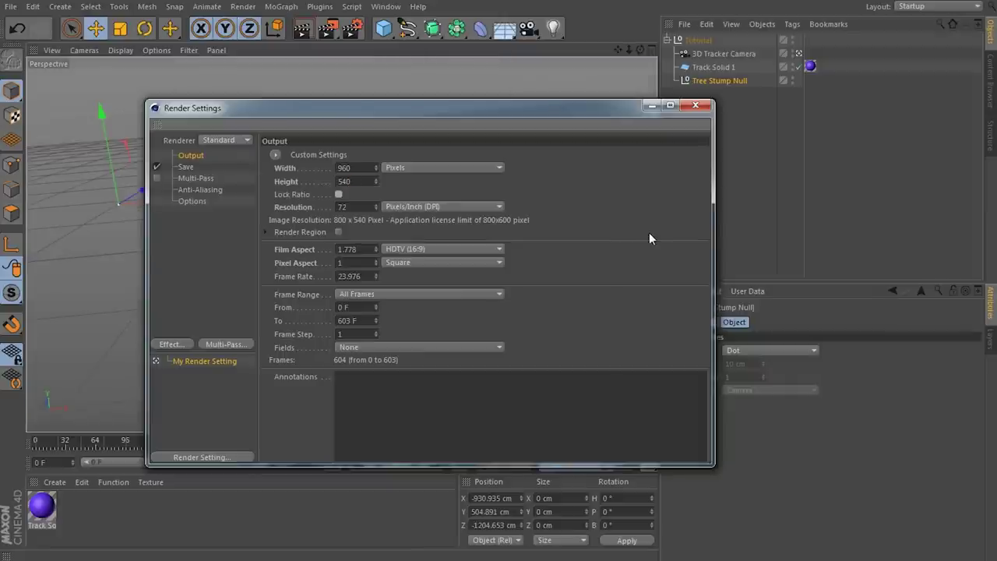
{"action": "left_click", "coordinate": [695, 105]}
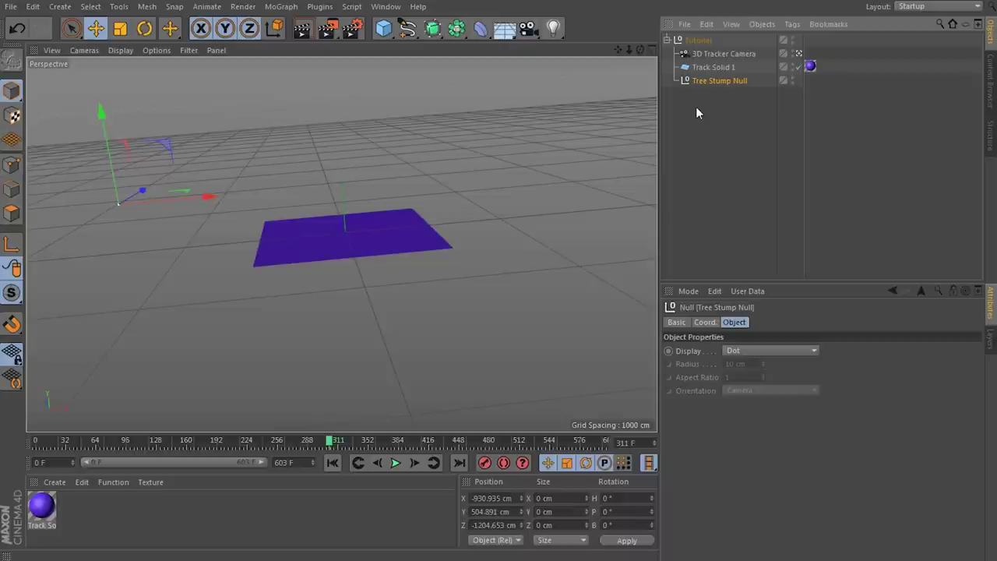
Add a cube on Track Solid 1, scale it up to 540 cm per side and raise it to a Y position of about 274 cm
{"action": "left_click", "coordinate": [382, 35]}
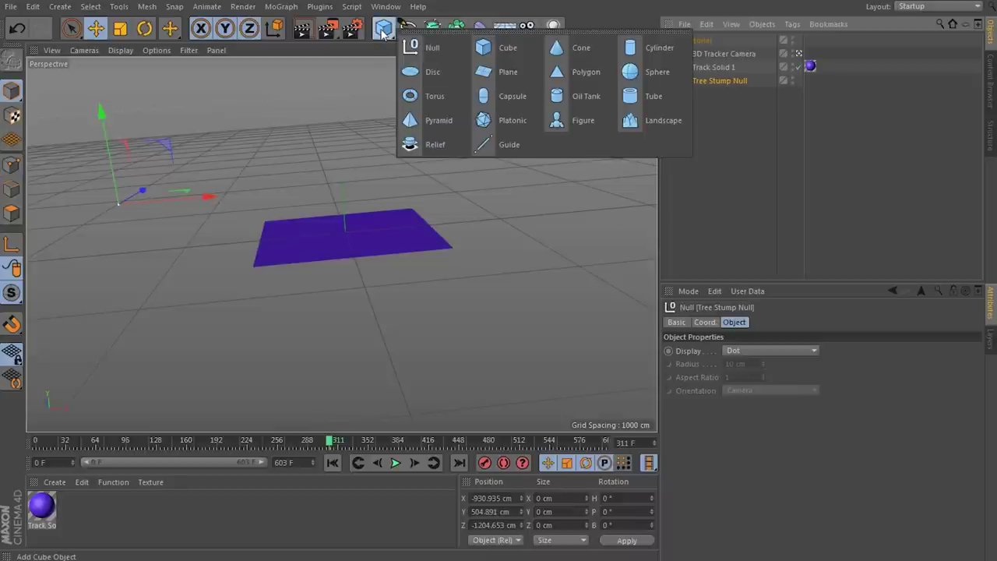
{"action": "left_click", "coordinate": [507, 47]}
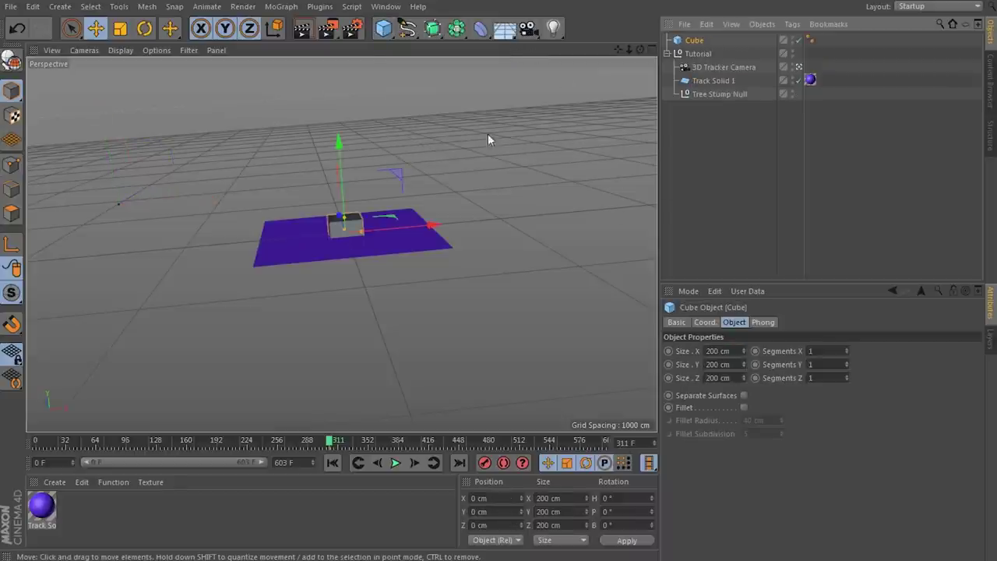
{"action": "mouse_move", "coordinate": [338, 137]}
{"action": "left_mouse_down"}
{"action": "mouse_move", "coordinate": [334, 113]}
{"action": "mouse_move", "coordinate": [342, 121]}
{"action": "left_mouse_up"}
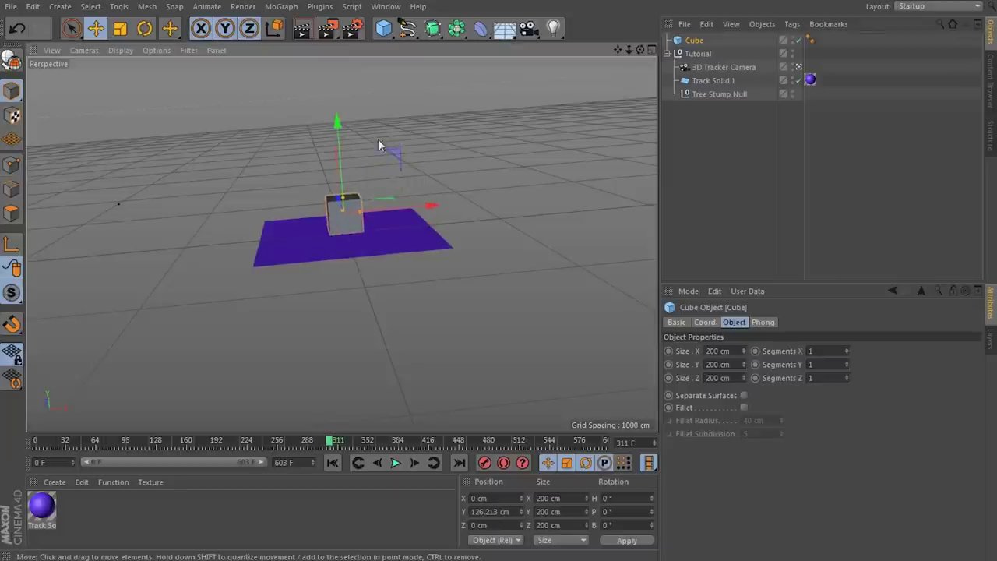
{"action": "key", "text": "t"}
{"action": "left_click_drag", "start_coordinate": [433, 208], "coordinate": [573, 176]}
{"action": "key", "text": "e"}
{"action": "left_click_drag", "start_coordinate": [336, 116], "coordinate": [333, 101]}
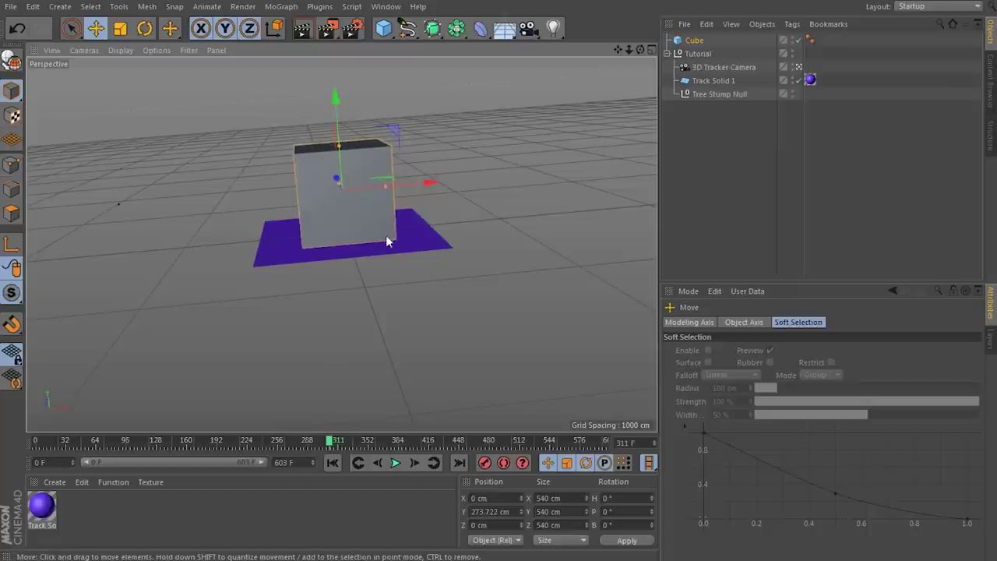
Save the scene despite the version notice, switch back to After Effects and check the cube's tracking at earlier times in the footage
{"action": "key", "text": "ctrl+s"}
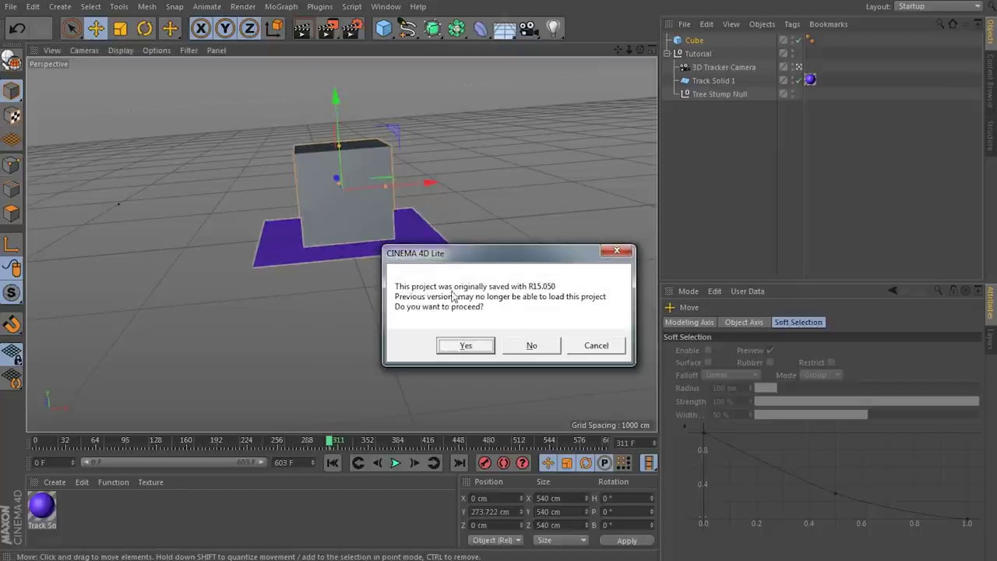
{"action": "left_click", "coordinate": [463, 347]}
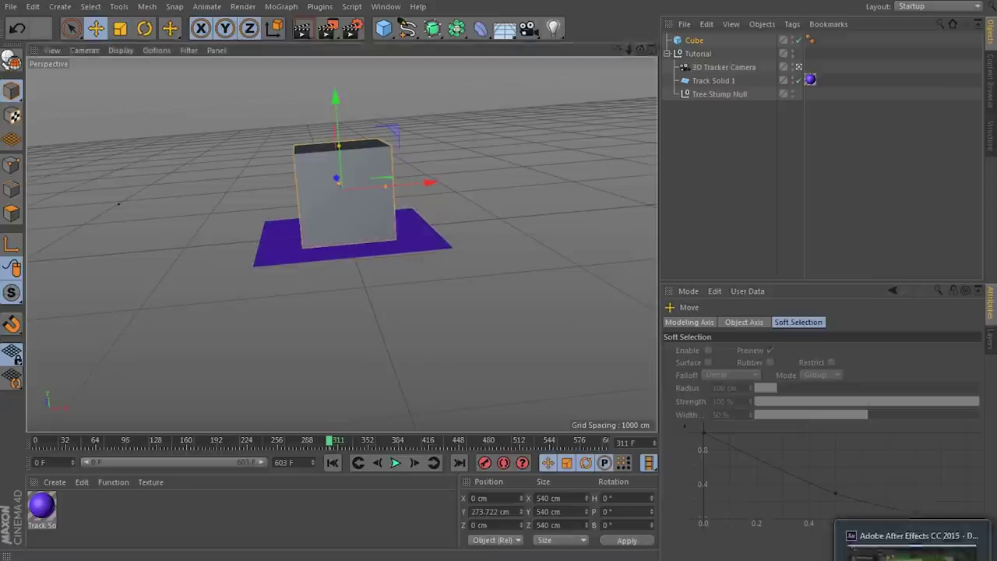
{"action": "key", "text": "alt+Tab"}
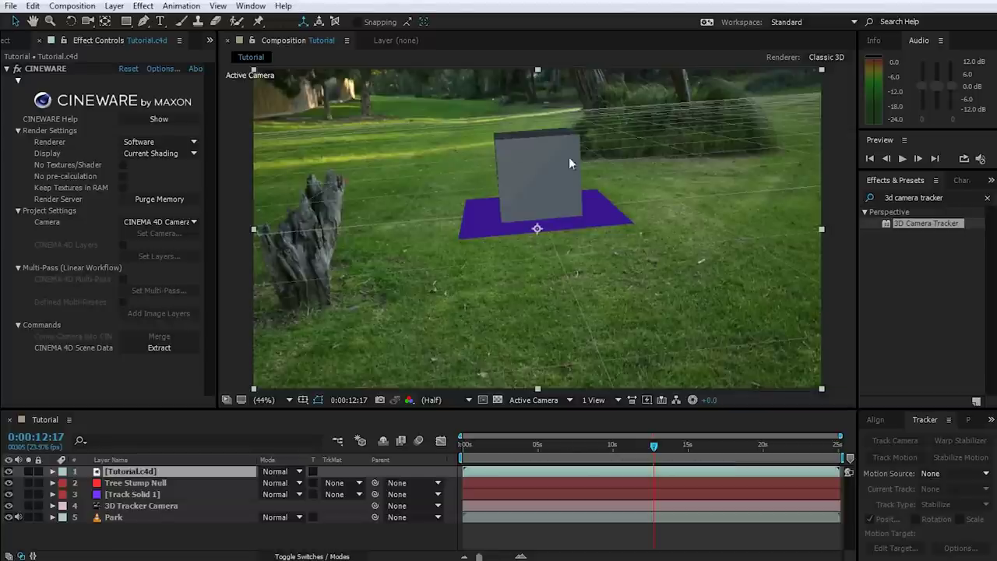
{"action": "left_click_drag", "start_coordinate": [654, 450], "coordinate": [631, 445]}
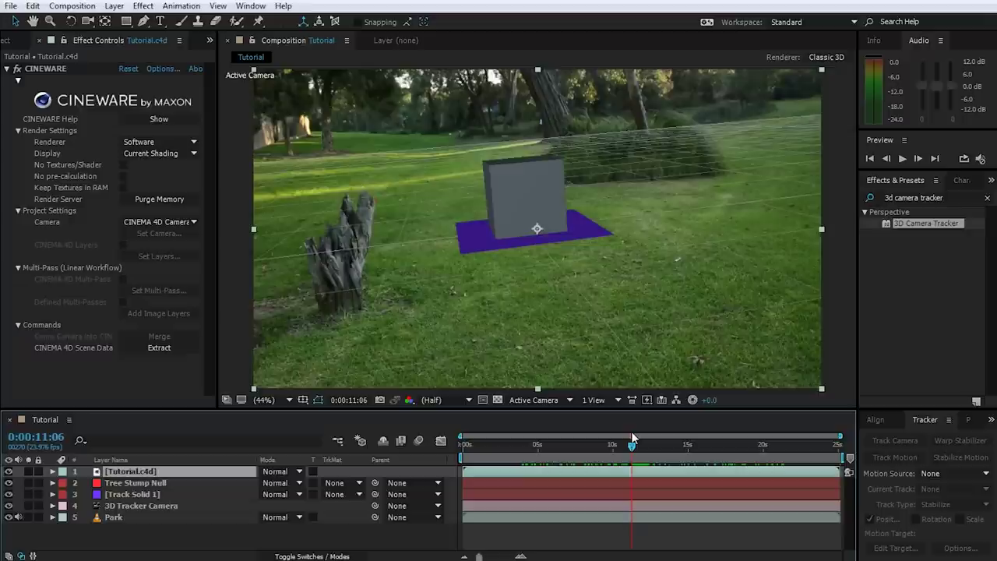
{"action": "left_click_drag", "start_coordinate": [637, 444], "coordinate": [606, 445]}
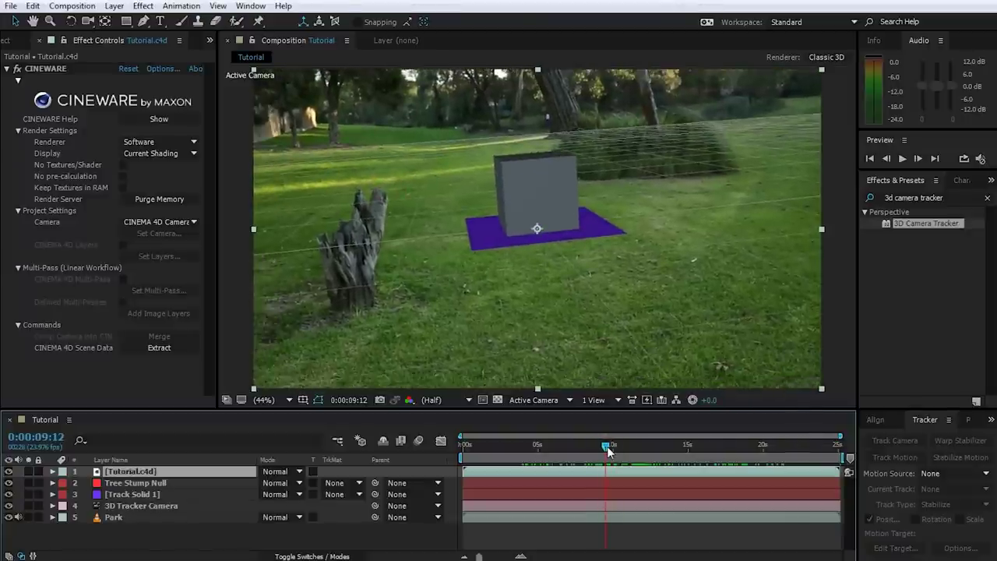
{"action": "mouse_move", "coordinate": [606, 446]}
{"action": "left_mouse_down"}
{"action": "mouse_move", "coordinate": [722, 462]}
{"action": "mouse_move", "coordinate": [679, 448]}
{"action": "mouse_move", "coordinate": [570, 449]}
{"action": "mouse_move", "coordinate": [592, 449]}
{"action": "left_mouse_up"}
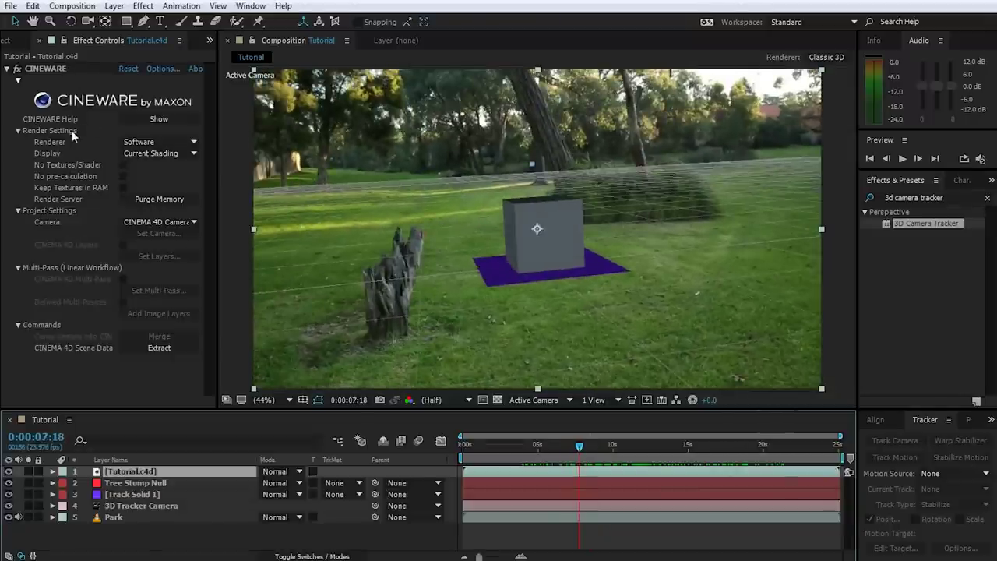
Preview the cube with the Cineware renderer set to Standard (Draft), moving ahead to 0:00:18:01
{"action": "left_click", "coordinate": [172, 143]}
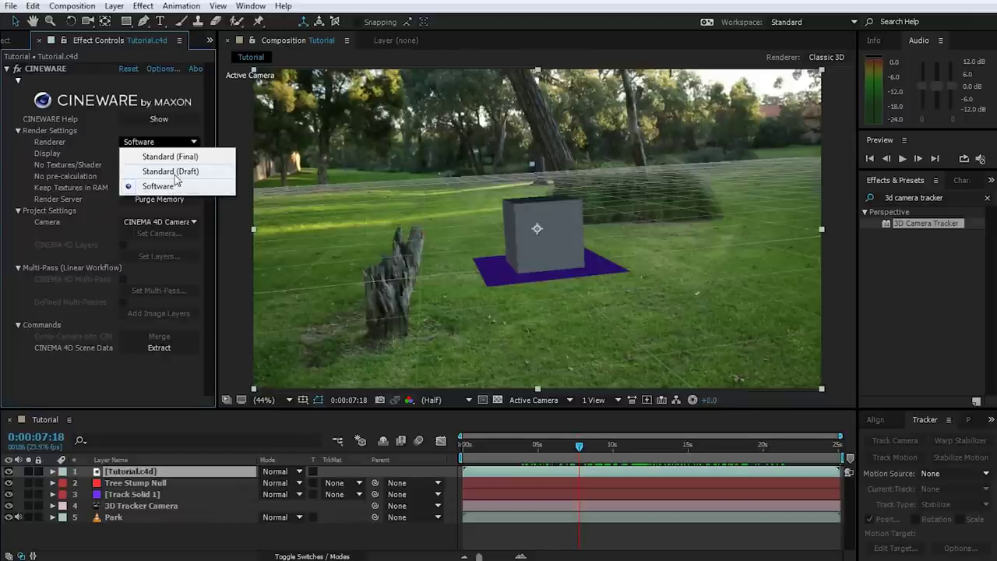
{"action": "left_click", "coordinate": [175, 176]}
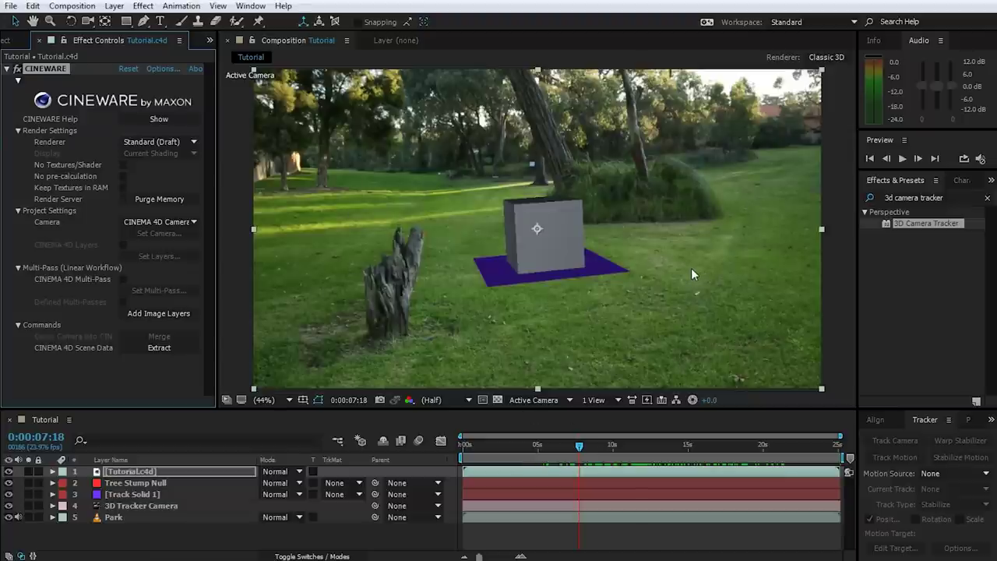
{"action": "left_click_drag", "start_coordinate": [587, 446], "coordinate": [734, 452]}
Preview the cube with the Standard (Final) renderer at 0:00:18:01 and 0:00:08:12, and return the Cineware renderer to Software
{"action": "left_click", "coordinate": [151, 141]}
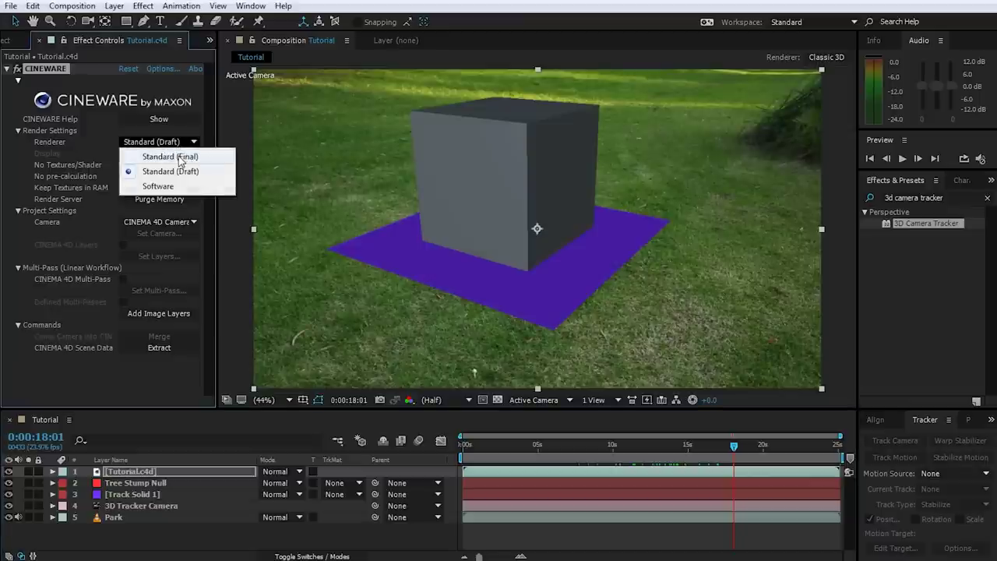
{"action": "left_click", "coordinate": [179, 159]}
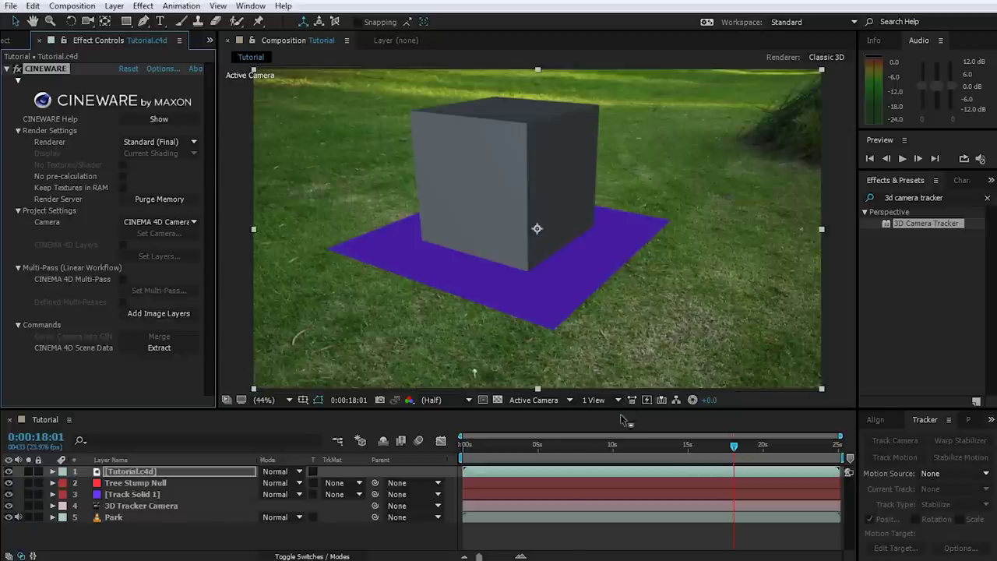
{"action": "left_click_drag", "start_coordinate": [732, 447], "coordinate": [590, 440]}
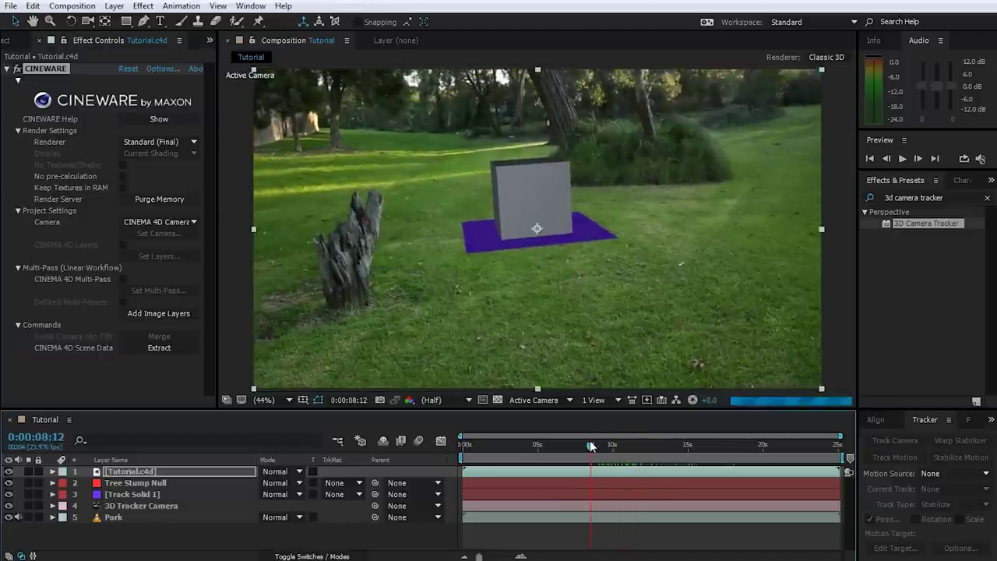
{"action": "left_click", "coordinate": [179, 142]}
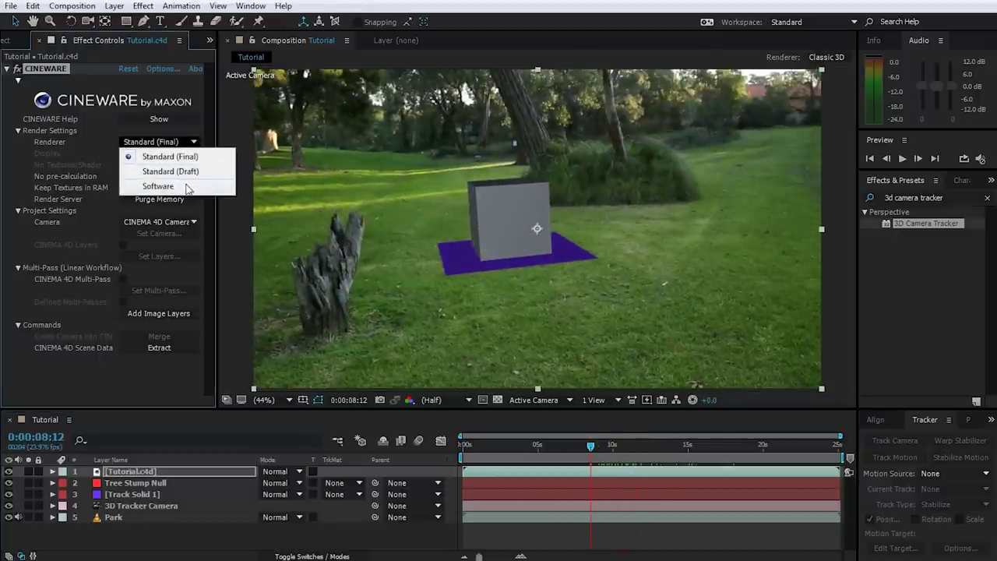
{"action": "left_click", "coordinate": [186, 188]}
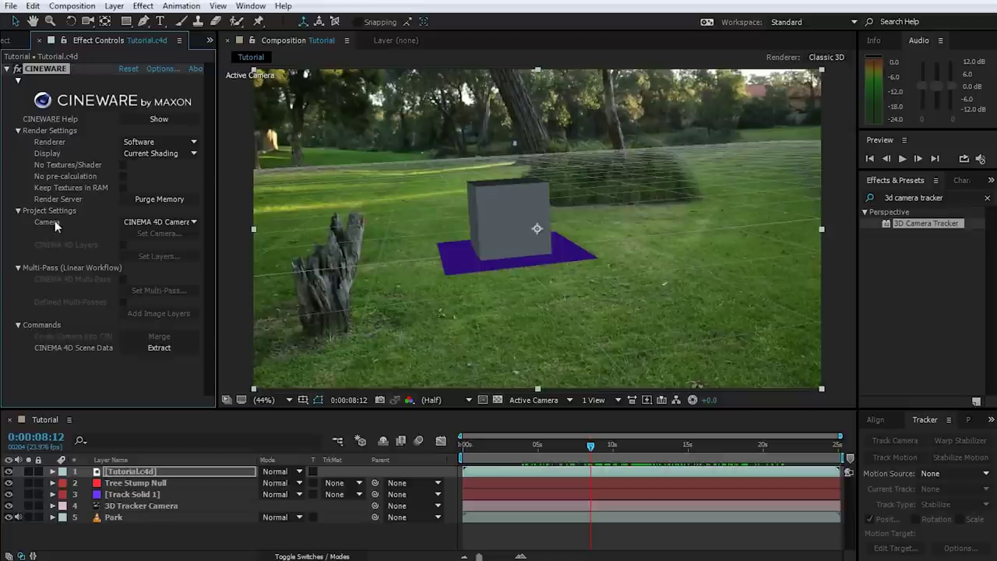
Set the Cineware camera to Comp Camera, try orbiting the composition camera around the cube and undo the orbit
{"action": "left_click", "coordinate": [195, 221]}
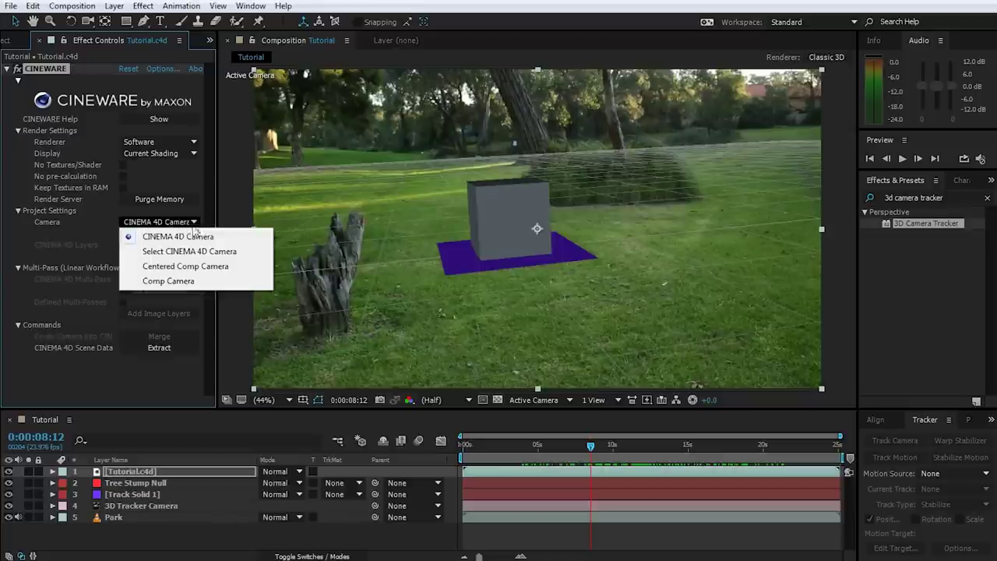
{"action": "left_click", "coordinate": [187, 237]}
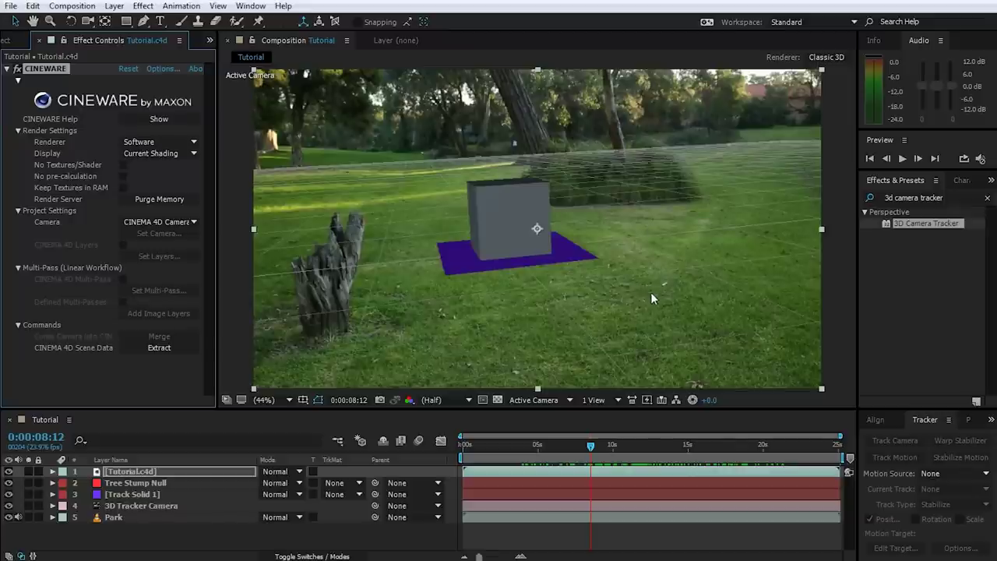
{"action": "left_click", "coordinate": [195, 222]}
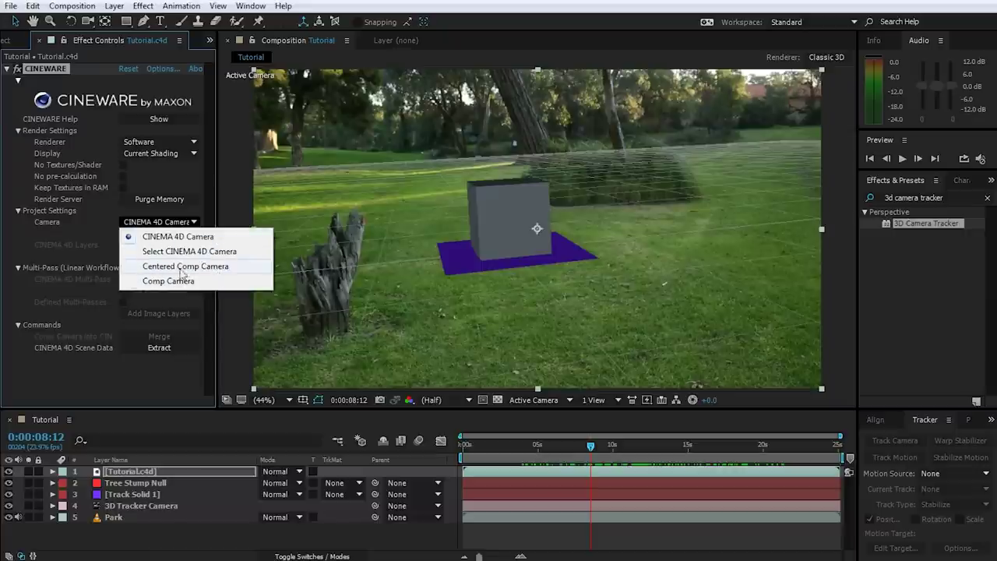
{"action": "left_click", "coordinate": [193, 285]}
{"action": "left_click", "coordinate": [135, 506]}
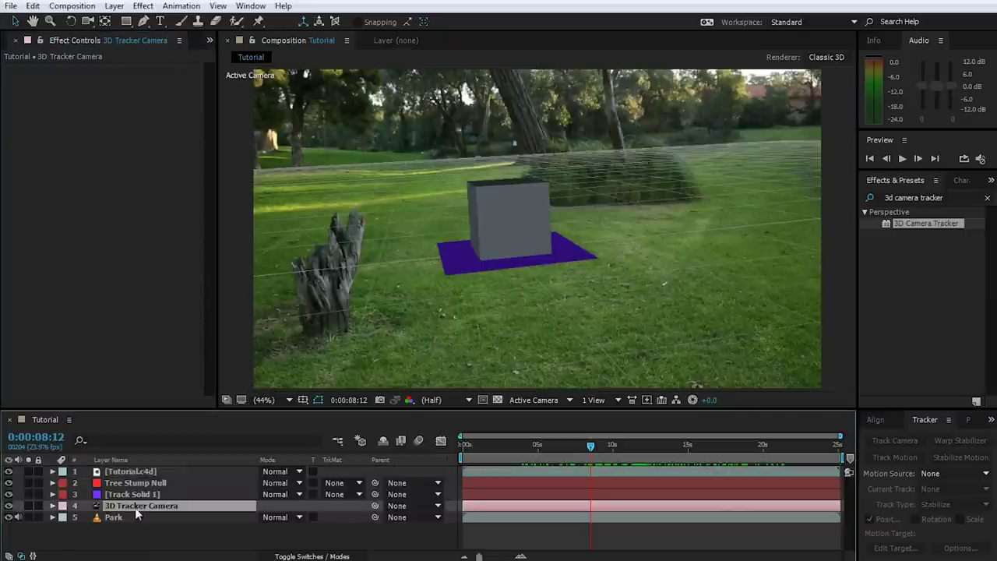
{"action": "left_click", "coordinate": [475, 253]}
{"action": "key", "text": "c"}
{"action": "left_click_drag", "start_coordinate": [483, 215], "coordinate": [411, 264]}
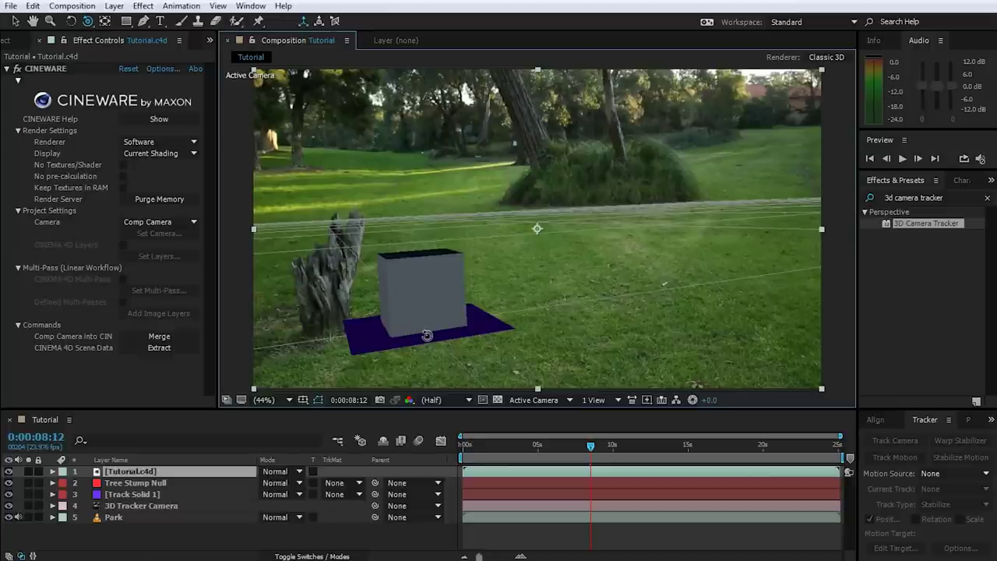
{"action": "key", "text": "ctrl+z"}
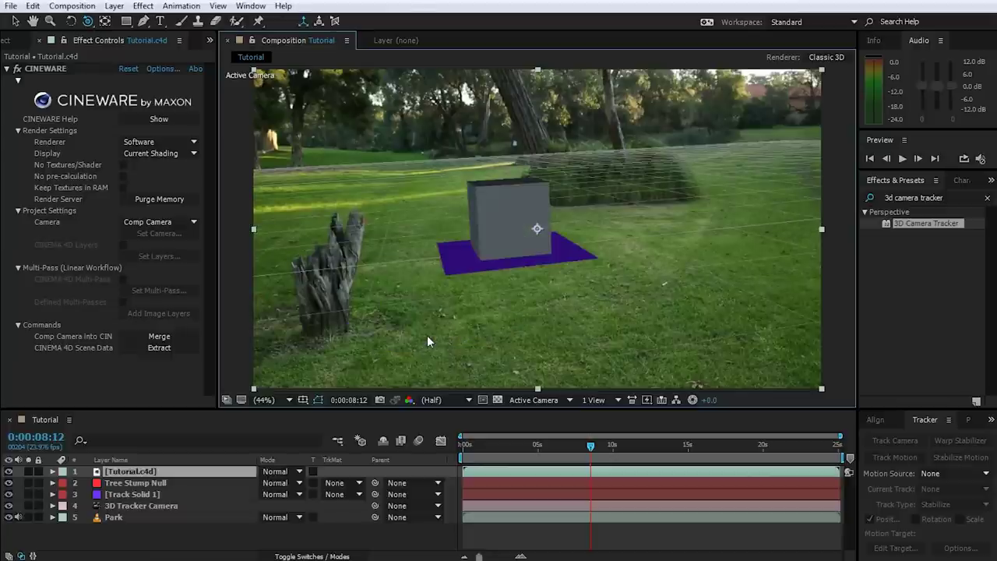
Set the Cineware camera to CINEMA 4D Camera and check the cube against the footage at 0:00:07:14
{"action": "left_click", "coordinate": [187, 224]}
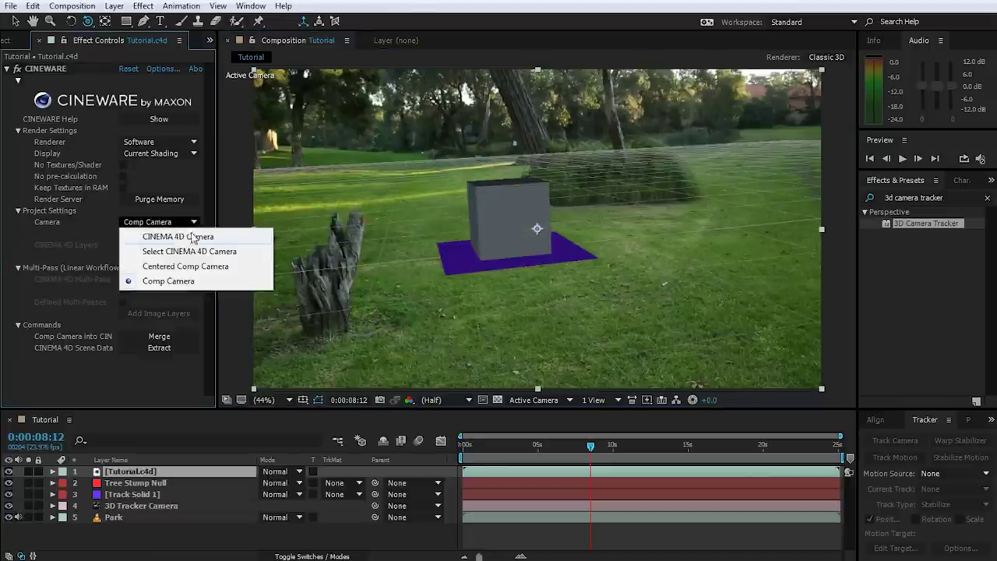
{"action": "left_click", "coordinate": [195, 237]}
{"action": "left_click_drag", "start_coordinate": [621, 447], "coordinate": [578, 449]}
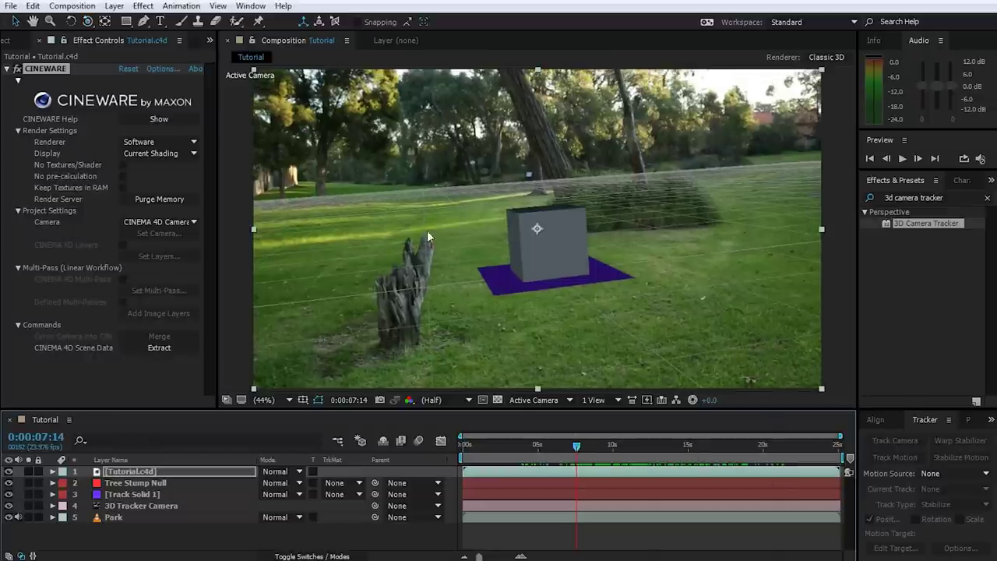
Hide the Tree Stump Null and Track Solid 1 layers in the composition
{"action": "left_click", "coordinate": [7, 482]}
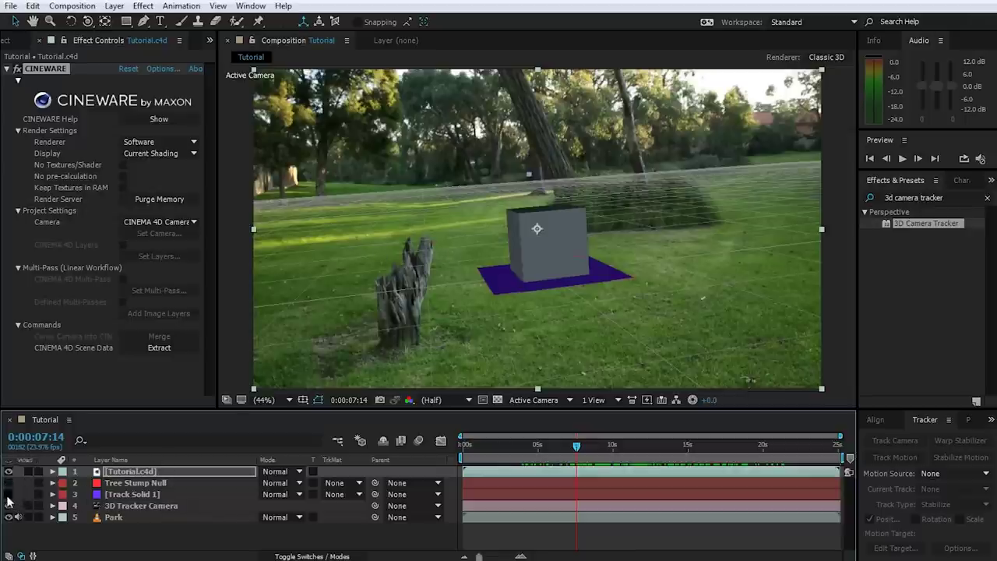
{"action": "left_click", "coordinate": [134, 495]}
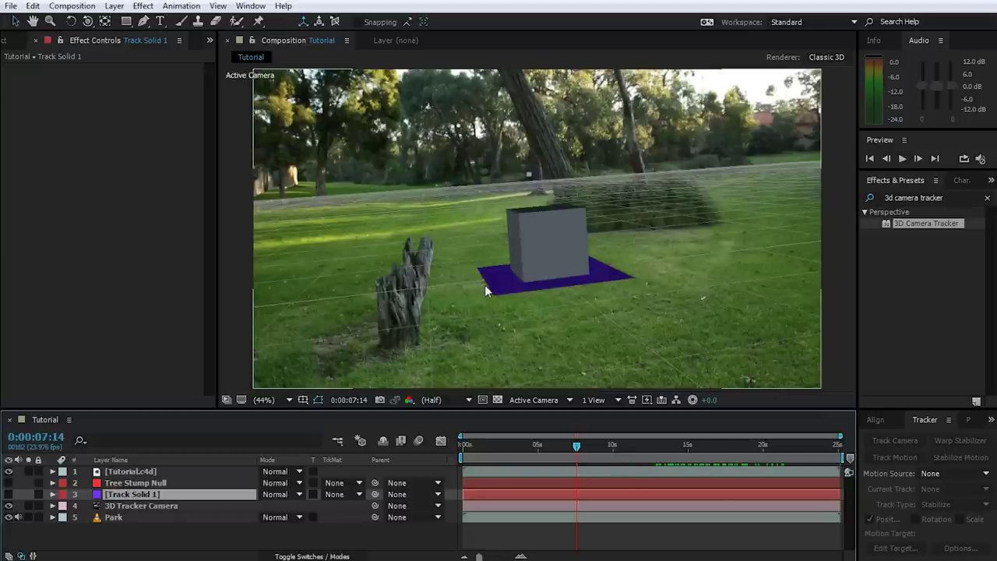
Disable the Track Solid 1 plane in Cinema 4D, and check the cube over the footage at another time in After Effects
{"action": "key", "text": "alt+Tab"}
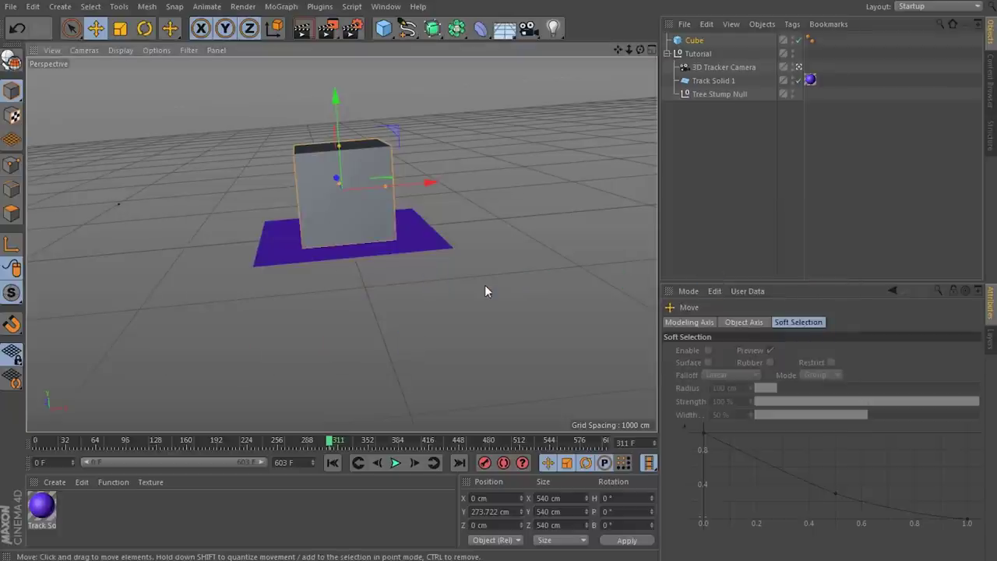
{"action": "left_click", "coordinate": [418, 231]}
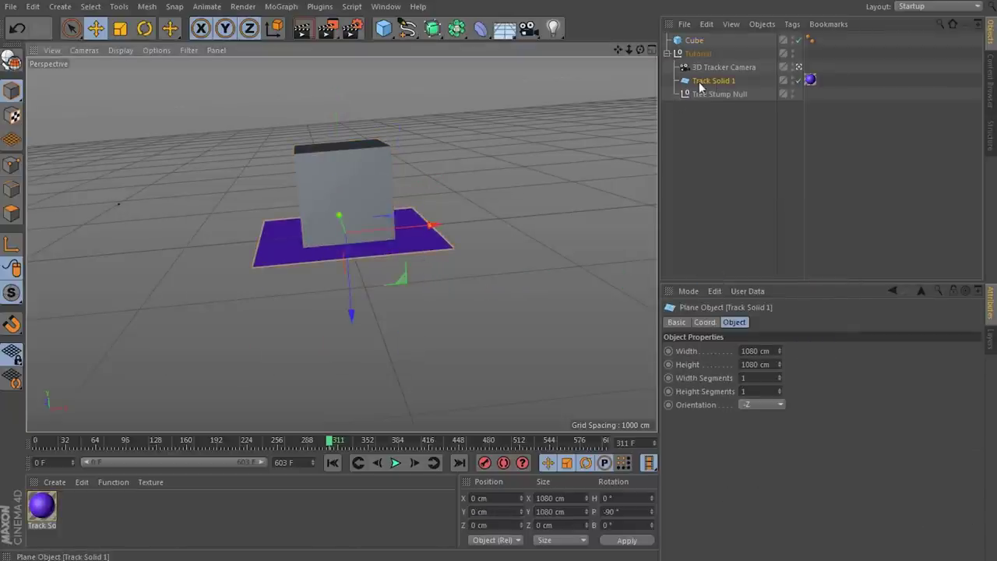
{"action": "left_click", "coordinate": [798, 80]}
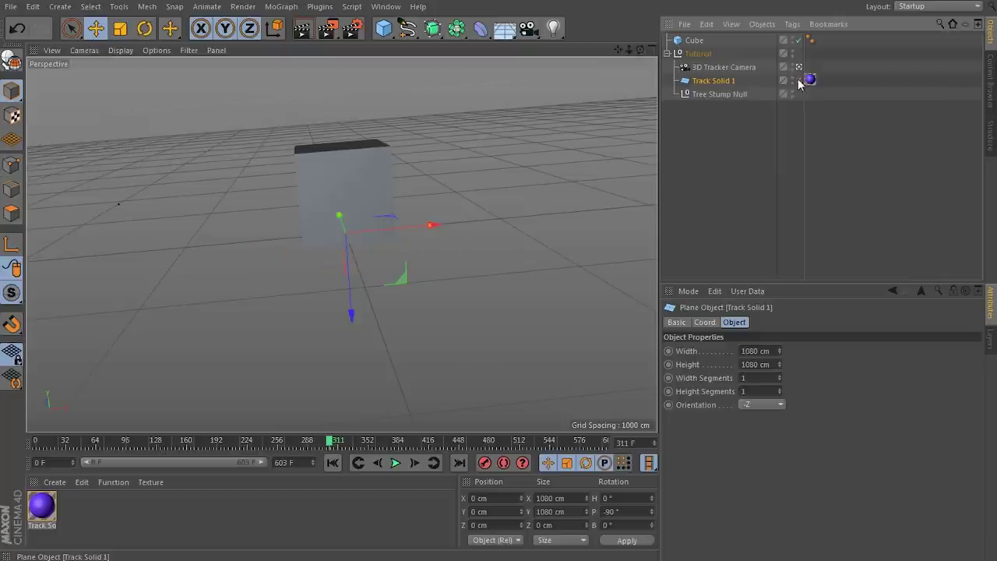
{"action": "left_click", "coordinate": [524, 218]}
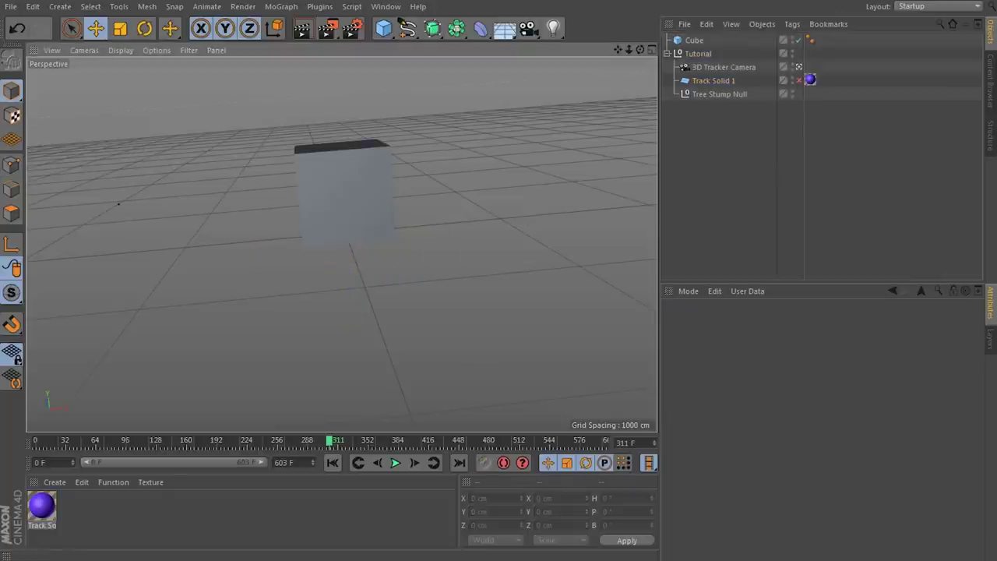
{"action": "key", "text": "alt+Tab"}
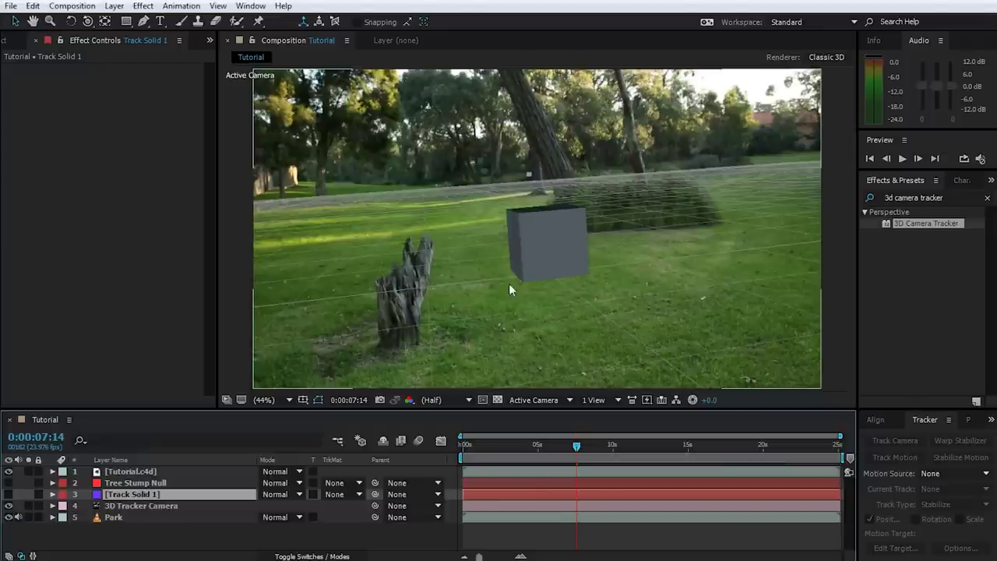
{"action": "left_click_drag", "start_coordinate": [577, 445], "coordinate": [614, 448]}
Switch to Cinema 4D and add a Background object to the scene
{"action": "key", "text": "alt+Tab"}
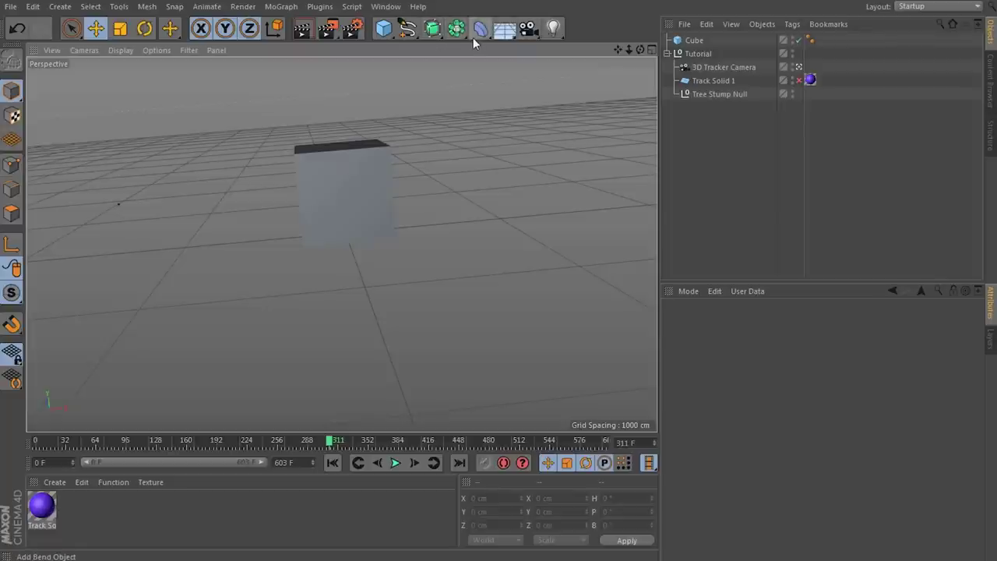
{"action": "left_click", "coordinate": [506, 35]}
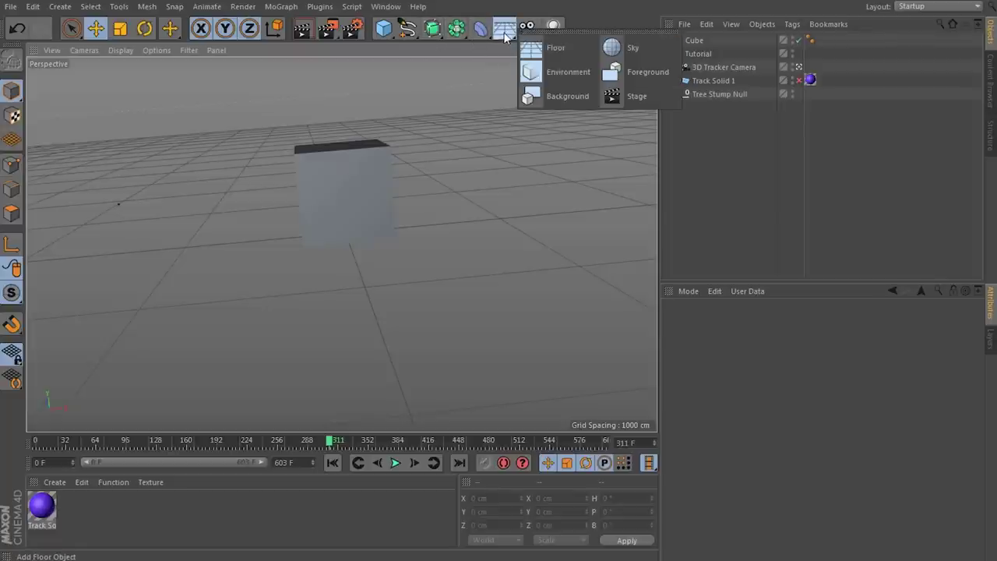
{"action": "left_click", "coordinate": [553, 98]}
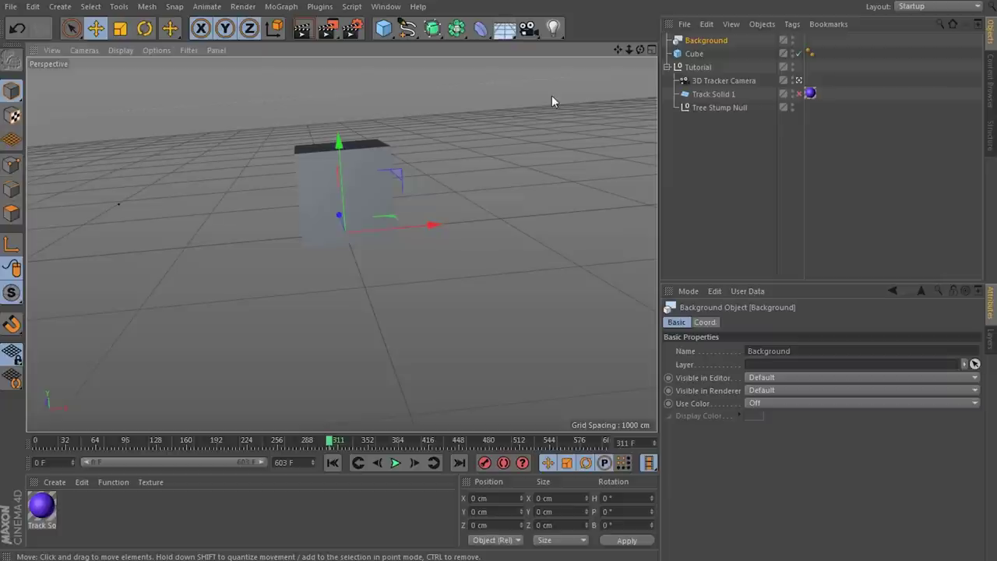
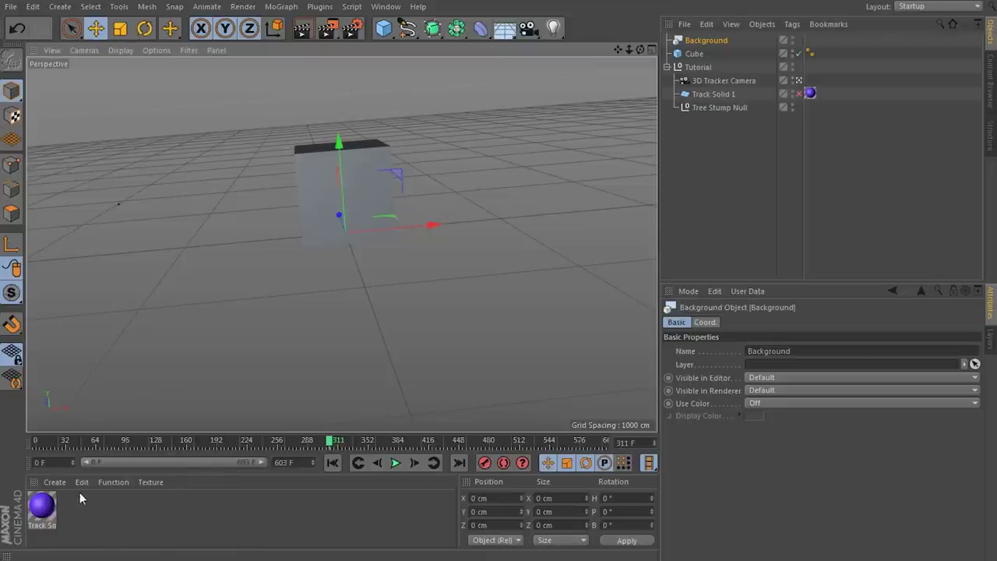
Create a new material and name it Background
{"action": "left_click", "coordinate": [57, 483]}
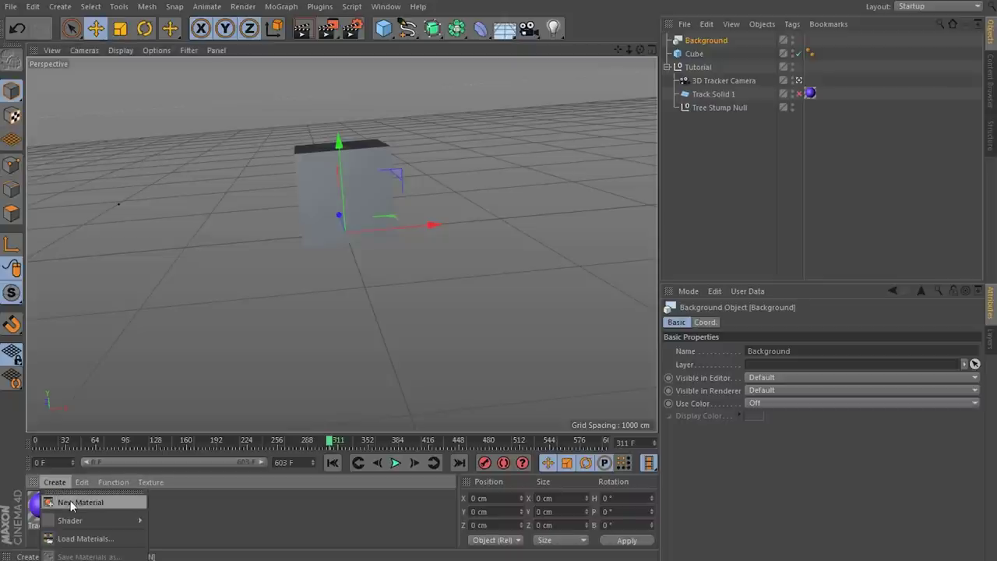
{"action": "left_click", "coordinate": [81, 503]}
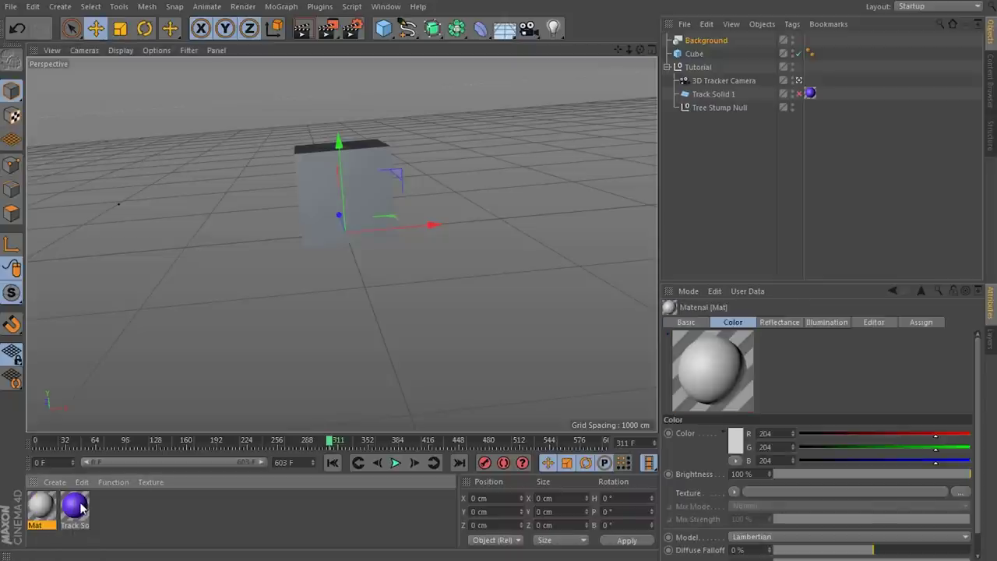
{"action": "double_click", "coordinate": [36, 525]}
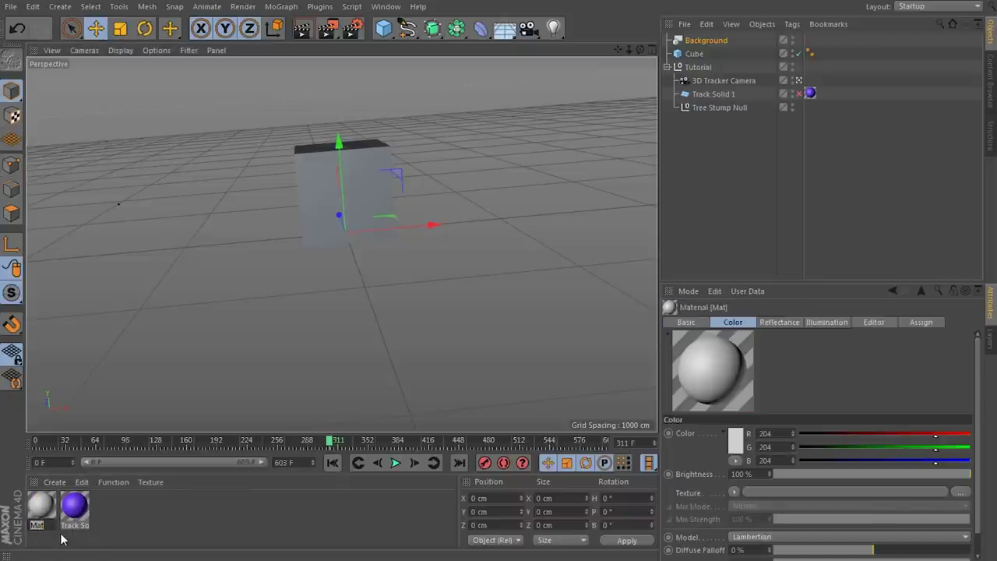
{"action": "type", "text": "Background"}
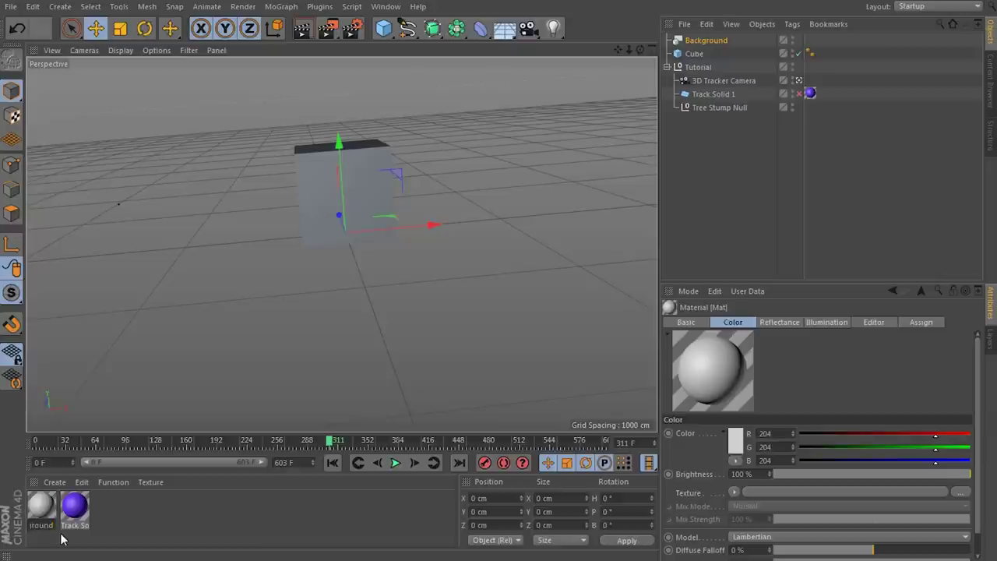
{"action": "key", "text": "Return"}
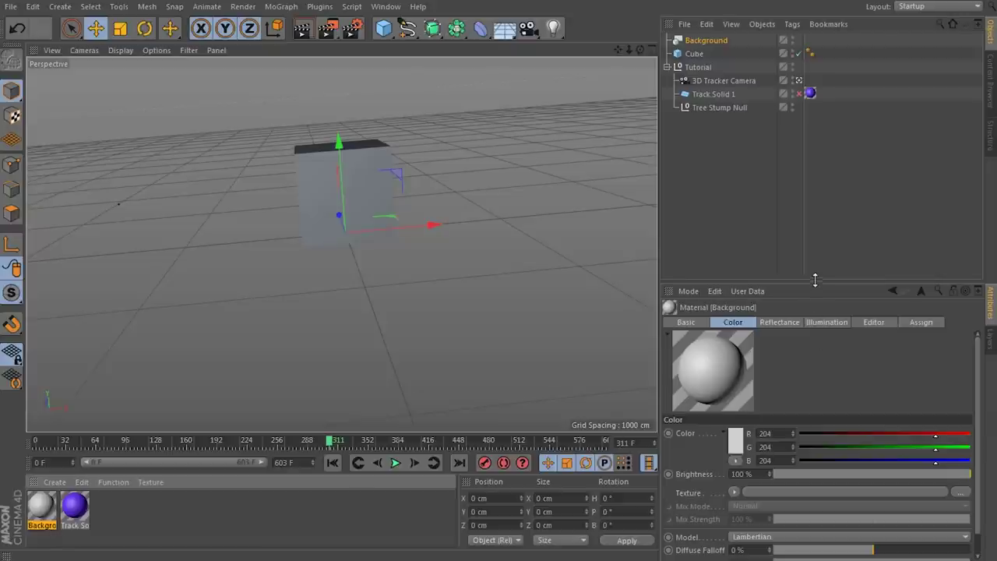
Load Intro_00000.png from the Footage/3D/Intro folder as the Background material's color texture, without copying the image to the project location
{"action": "left_click_drag", "start_coordinate": [814, 282], "coordinate": [816, 256]}
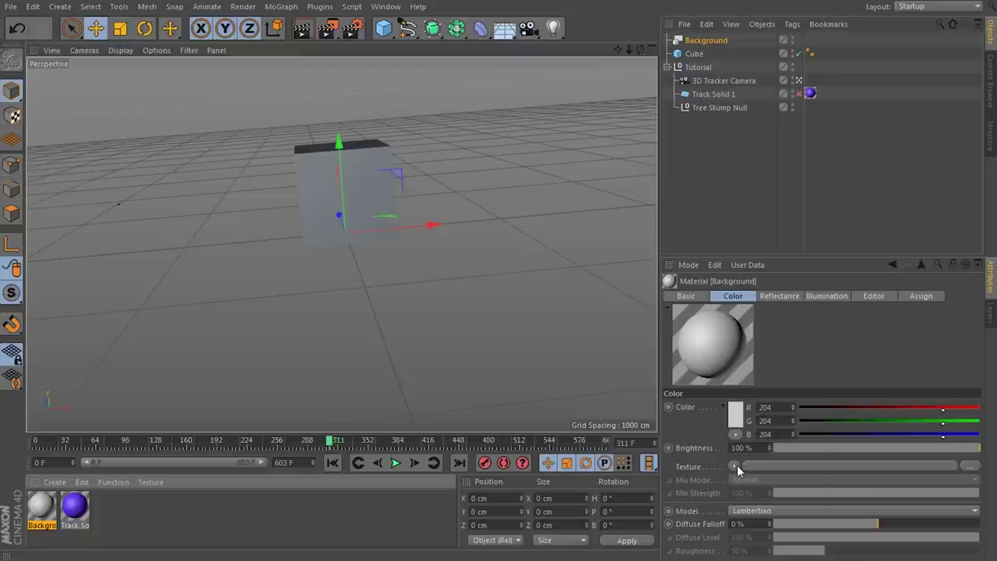
{"action": "left_click", "coordinate": [969, 465]}
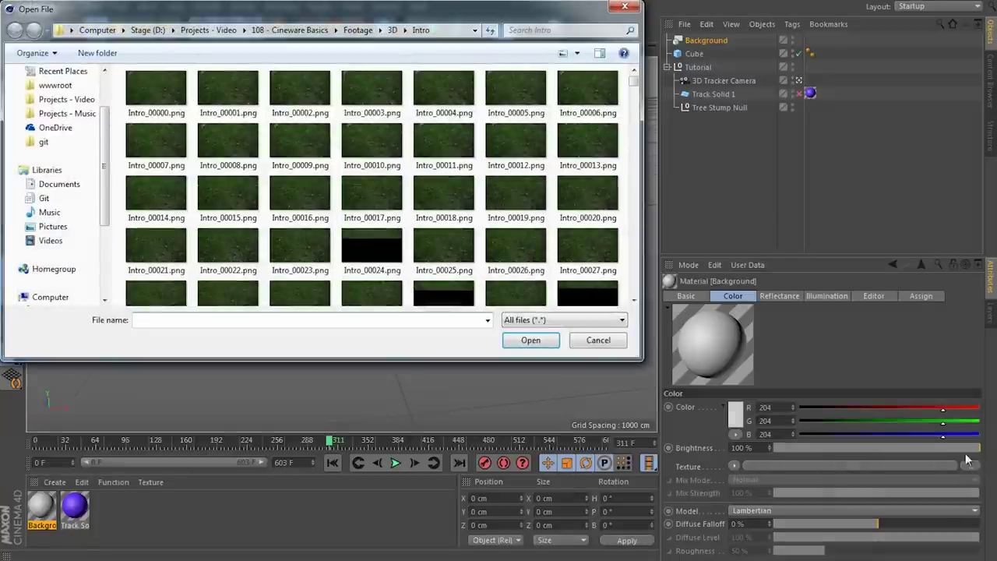
{"action": "left_click_drag", "start_coordinate": [555, 16], "coordinate": [682, 73]}
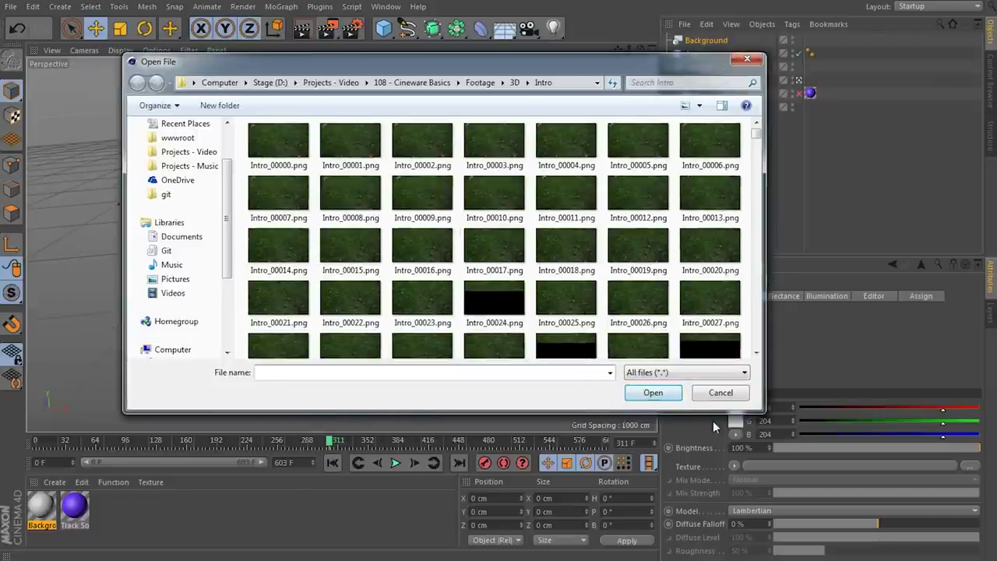
{"action": "left_click_drag", "start_coordinate": [765, 413], "coordinate": [901, 510]}
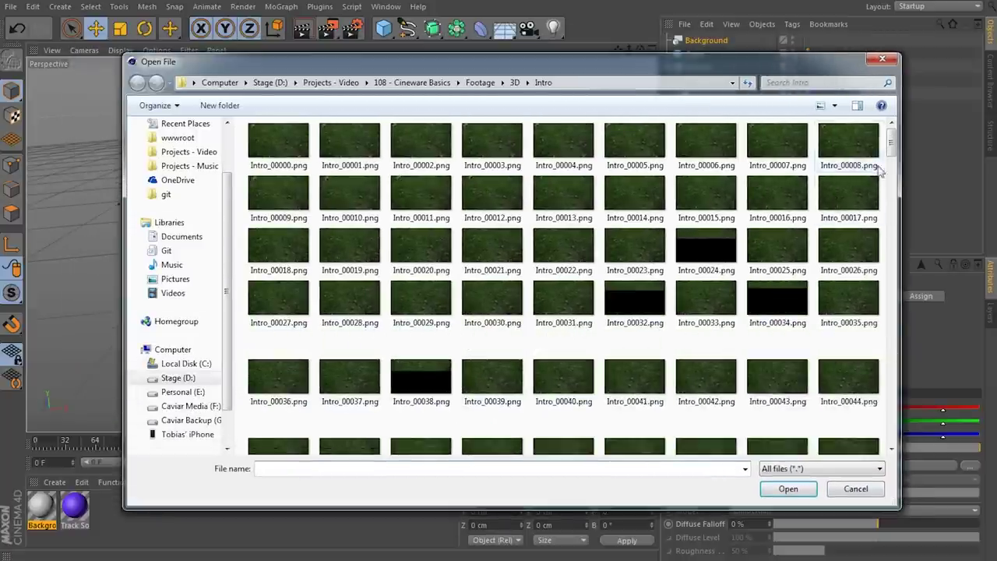
{"action": "left_click_drag", "start_coordinate": [891, 144], "coordinate": [893, 366]}
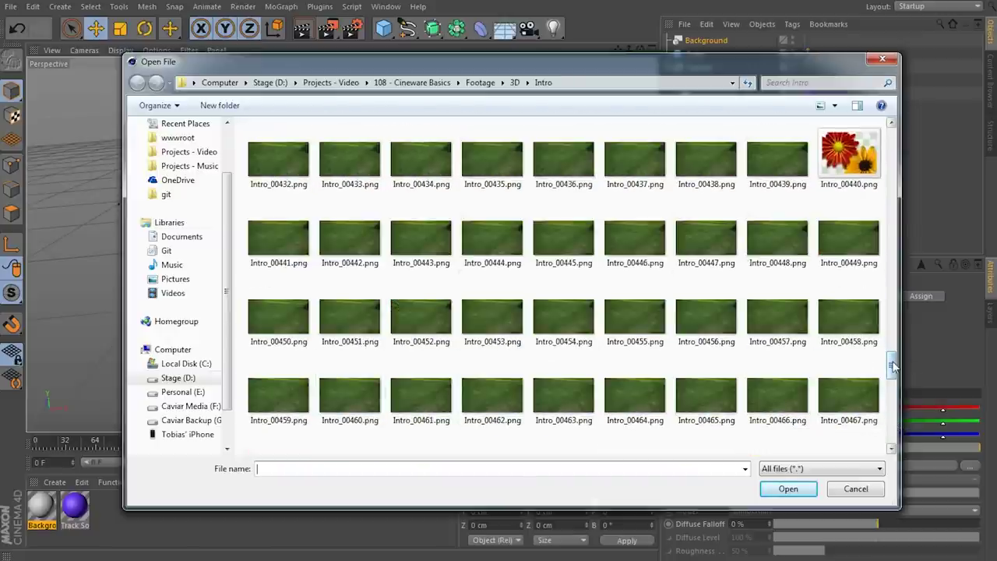
{"action": "left_click_drag", "start_coordinate": [892, 366], "coordinate": [894, 125]}
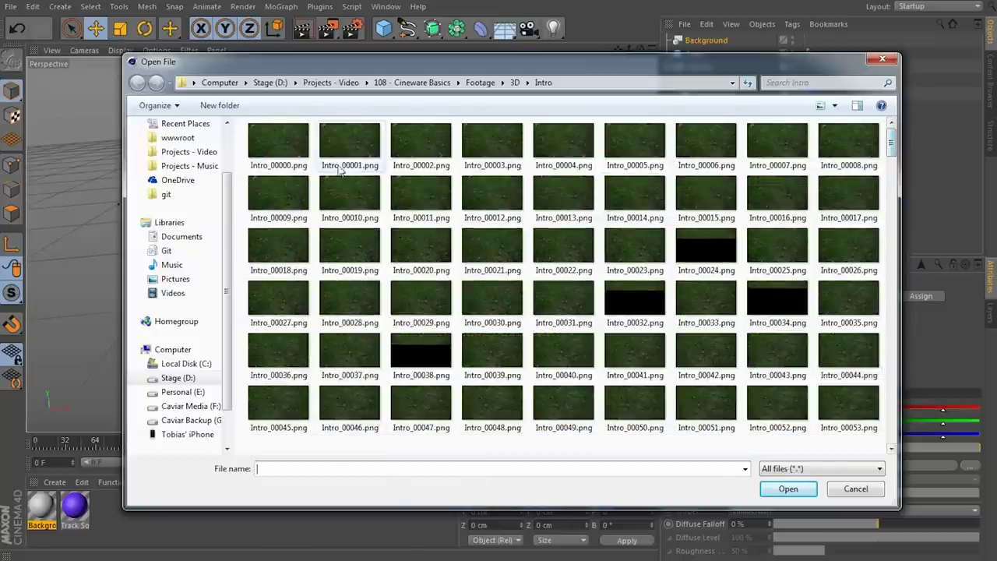
{"action": "left_click", "coordinate": [257, 165]}
{"action": "left_click", "coordinate": [780, 490]}
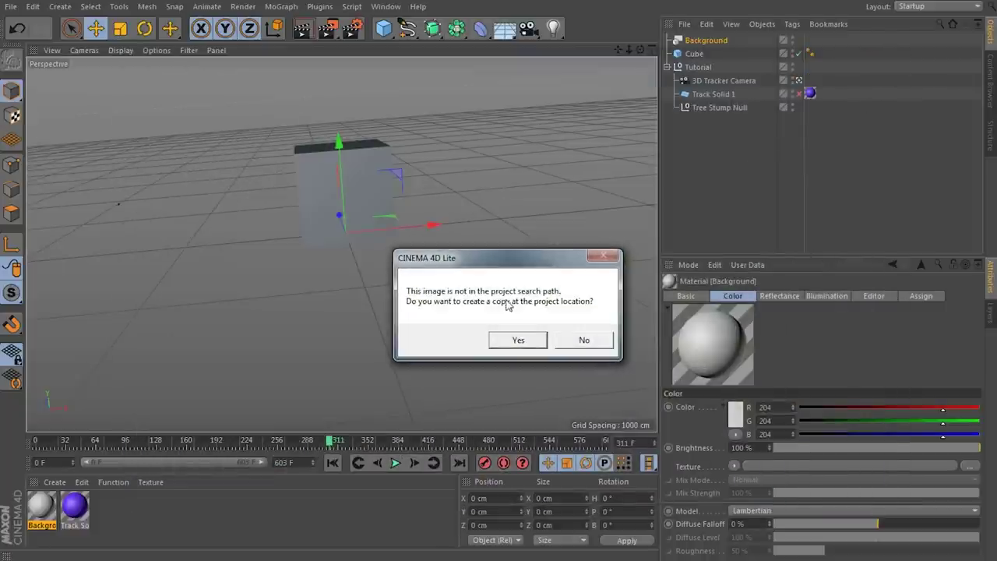
{"action": "left_click", "coordinate": [589, 342]}
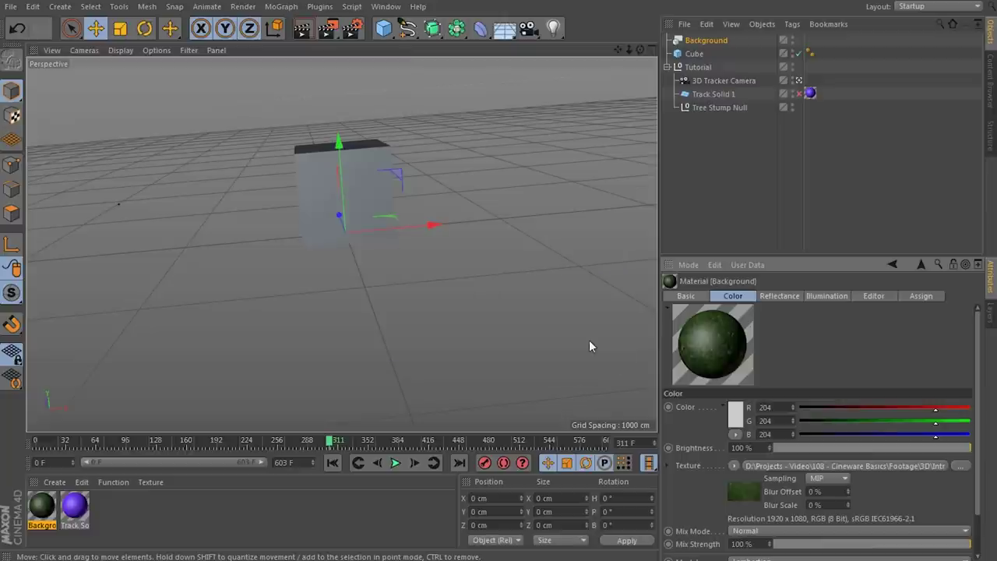
Turn off the Background material's Reflectance channel and enable Animate Preview in its editor settings
{"action": "left_click", "coordinate": [686, 296]}
{"action": "left_click", "coordinate": [722, 457]}
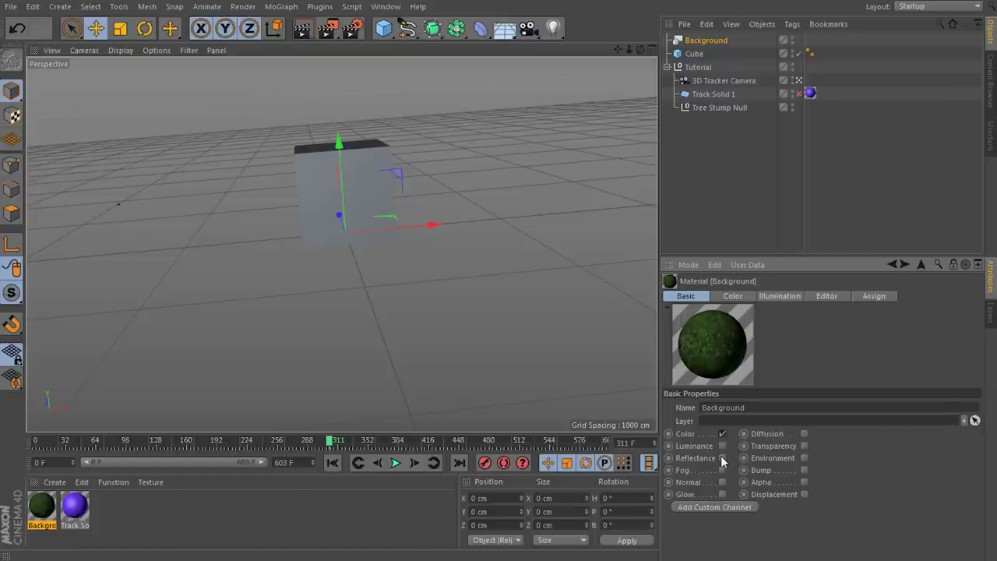
{"action": "left_click", "coordinate": [829, 296]}
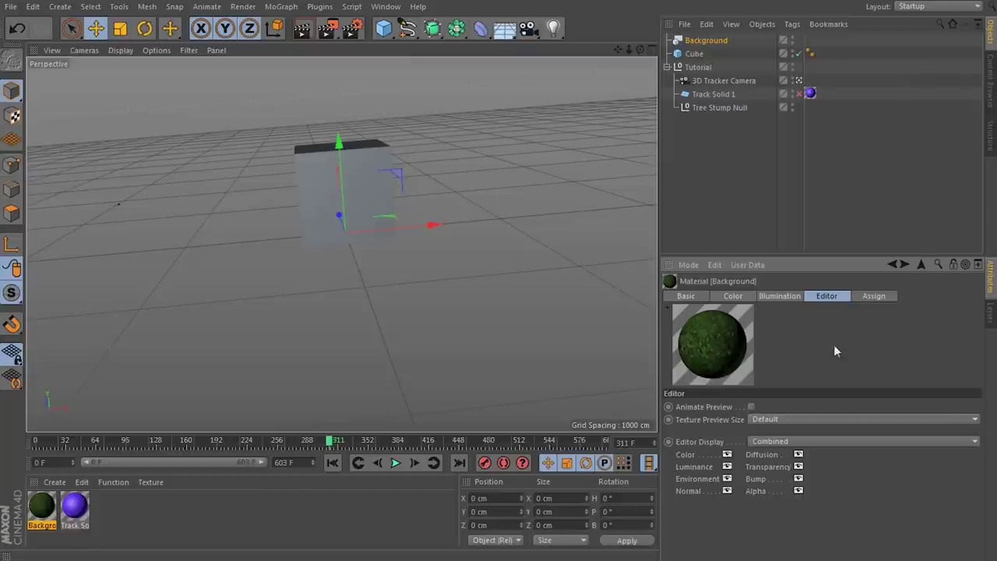
{"action": "left_click", "coordinate": [752, 407]}
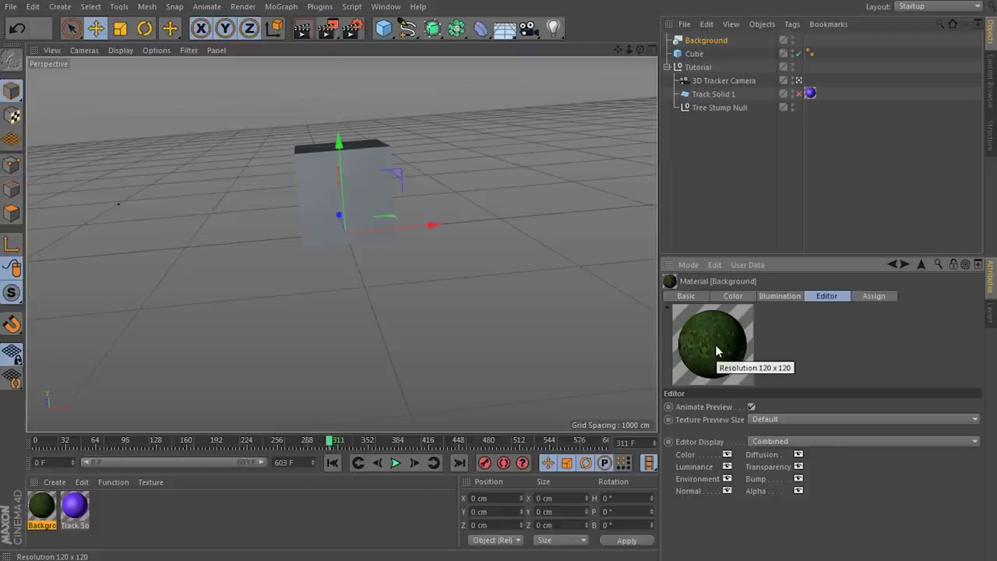
Calculate the movie frame range of the Background material's color texture and set its animation timing to Exact Frame
{"action": "left_click", "coordinate": [730, 296]}
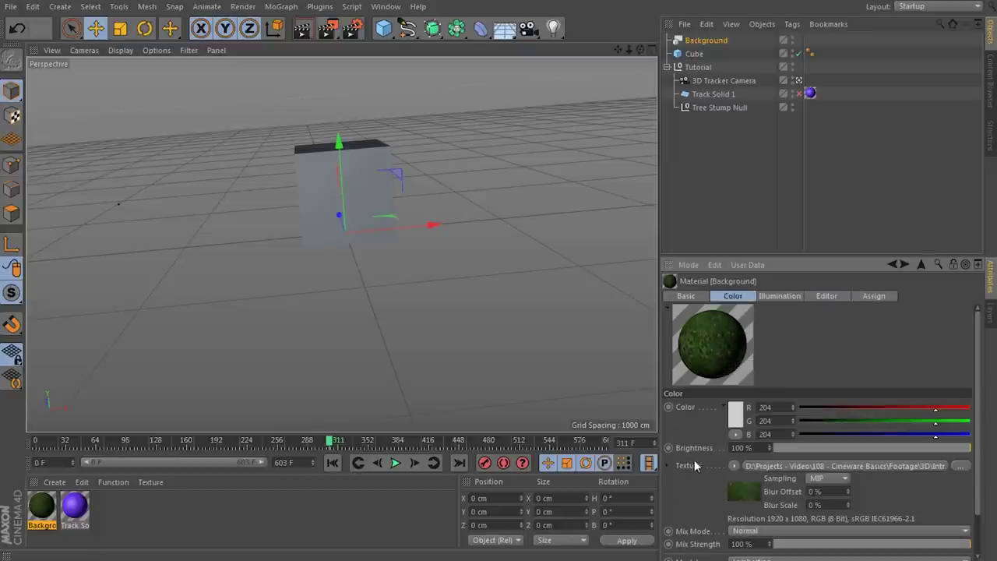
{"action": "left_click", "coordinate": [737, 496]}
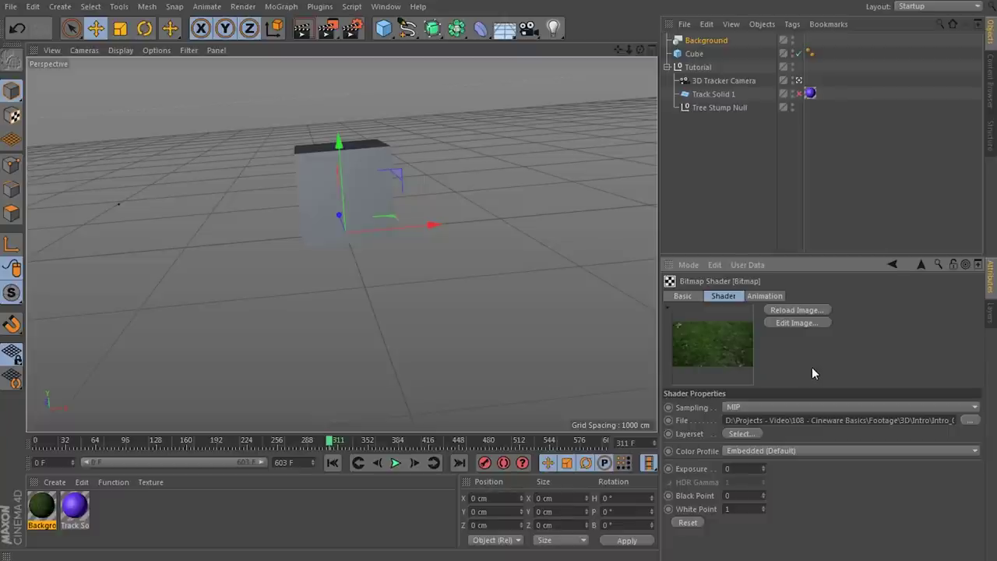
{"action": "left_click", "coordinate": [765, 296]}
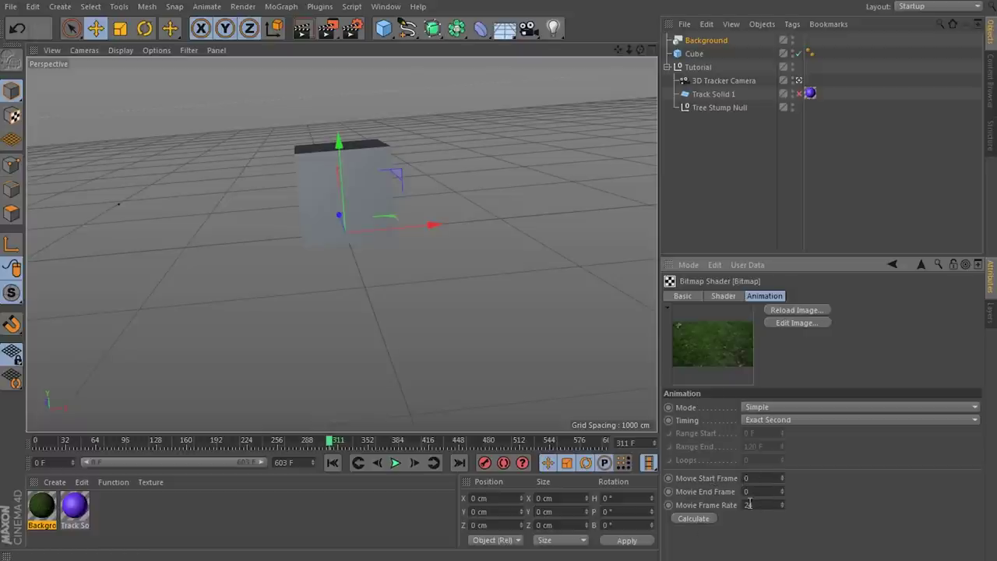
{"action": "left_click", "coordinate": [695, 520]}
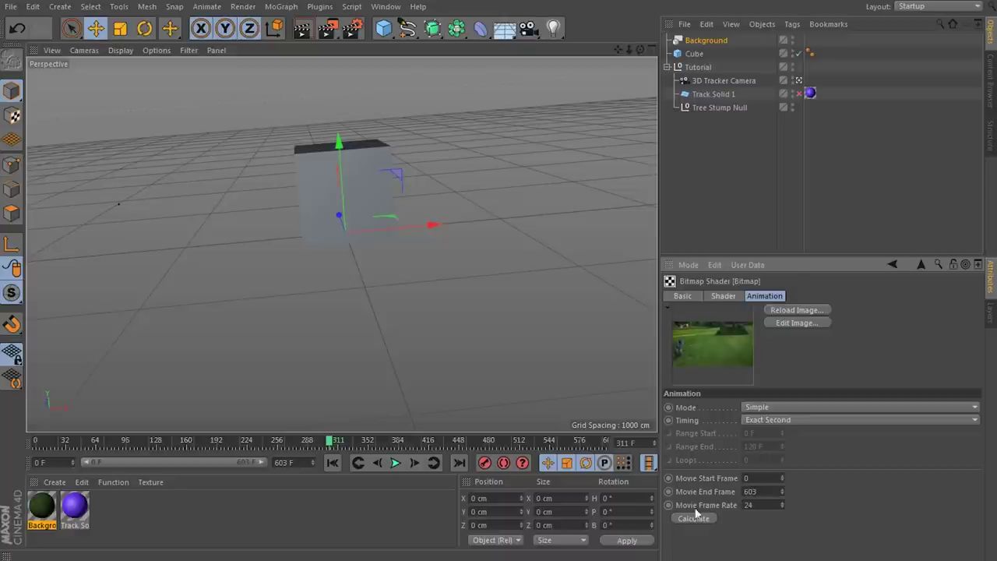
{"action": "left_click", "coordinate": [759, 492]}
{"action": "left_click", "coordinate": [773, 420]}
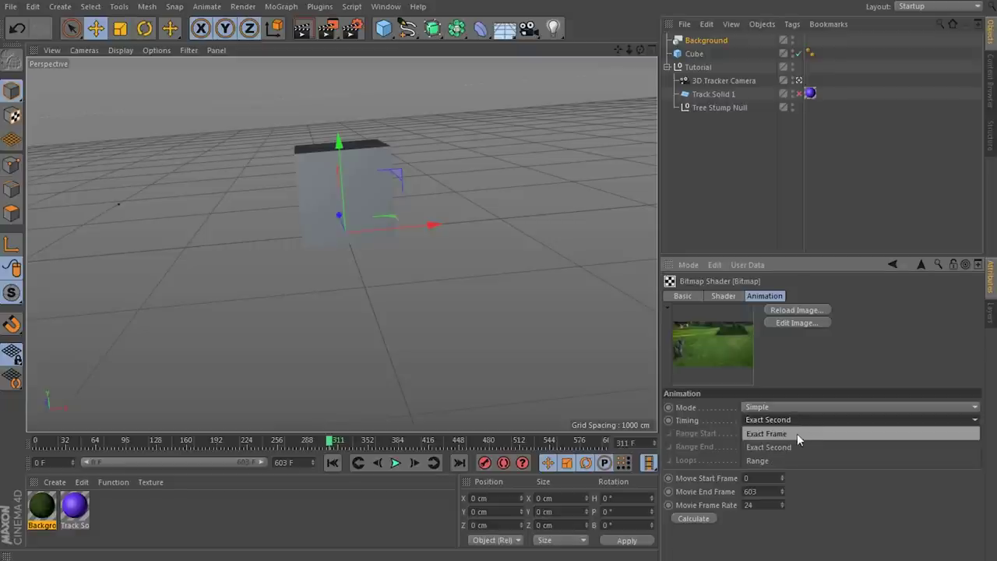
{"action": "left_click", "coordinate": [797, 433]}
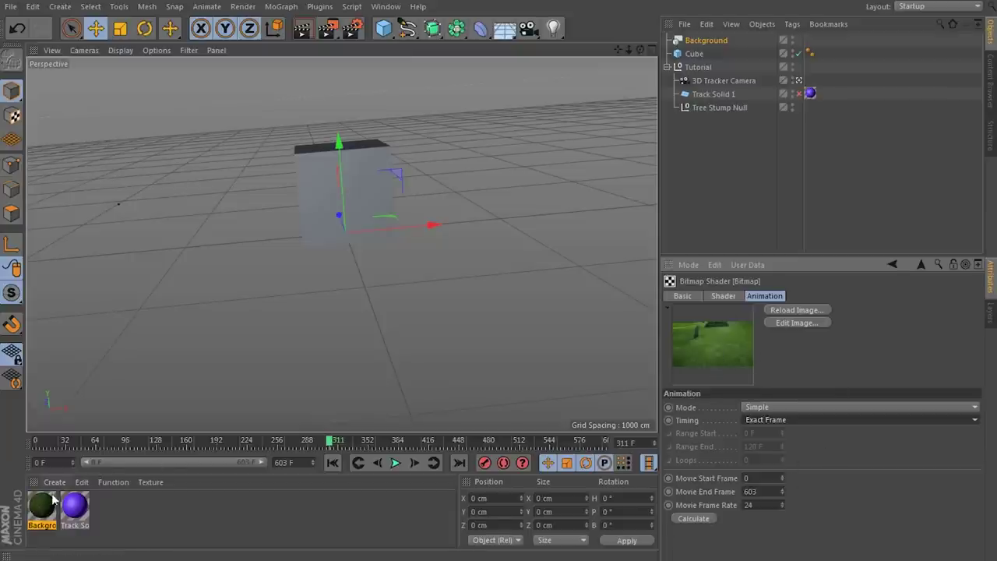
Apply the Background material to the Background object and check the footage behind the cube at frame 233
{"action": "left_click_drag", "start_coordinate": [44, 506], "coordinate": [705, 38]}
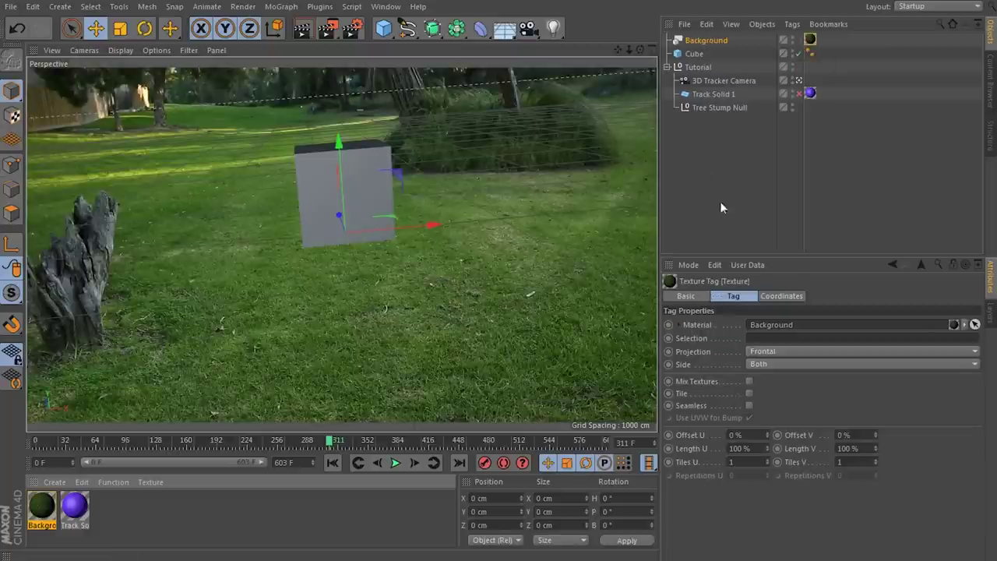
{"action": "left_click_drag", "start_coordinate": [332, 442], "coordinate": [255, 442]}
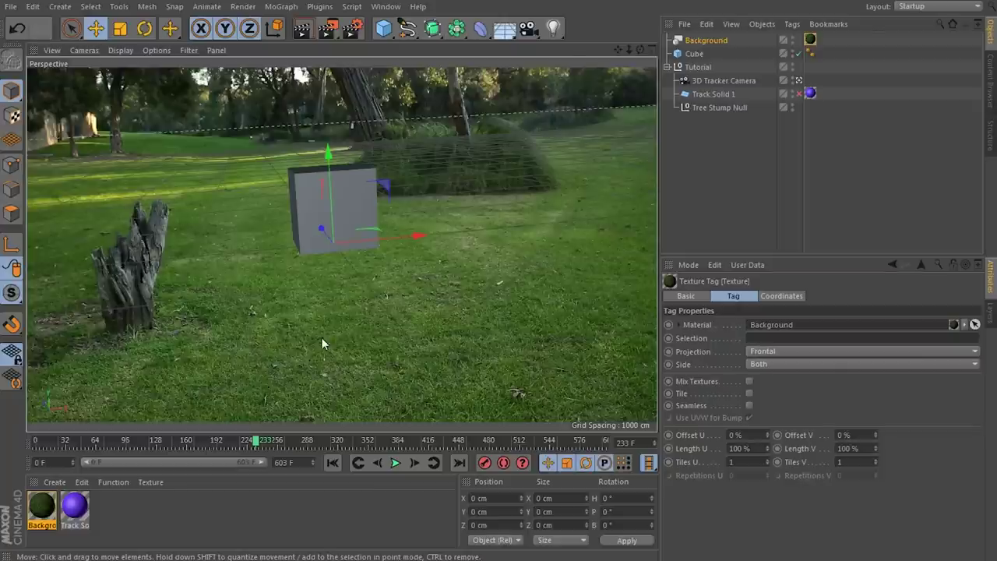
Switch to After Effects, set the Tutorial.c4d layer's Cineware renderer to Standard (Final), and check the cube at other times
{"action": "mouse_move", "coordinate": [263, 442]}
{"action": "left_mouse_down"}
{"action": "mouse_move", "coordinate": [433, 442]}
{"action": "mouse_move", "coordinate": [229, 447]}
{"action": "mouse_move", "coordinate": [259, 450]}
{"action": "left_mouse_up"}
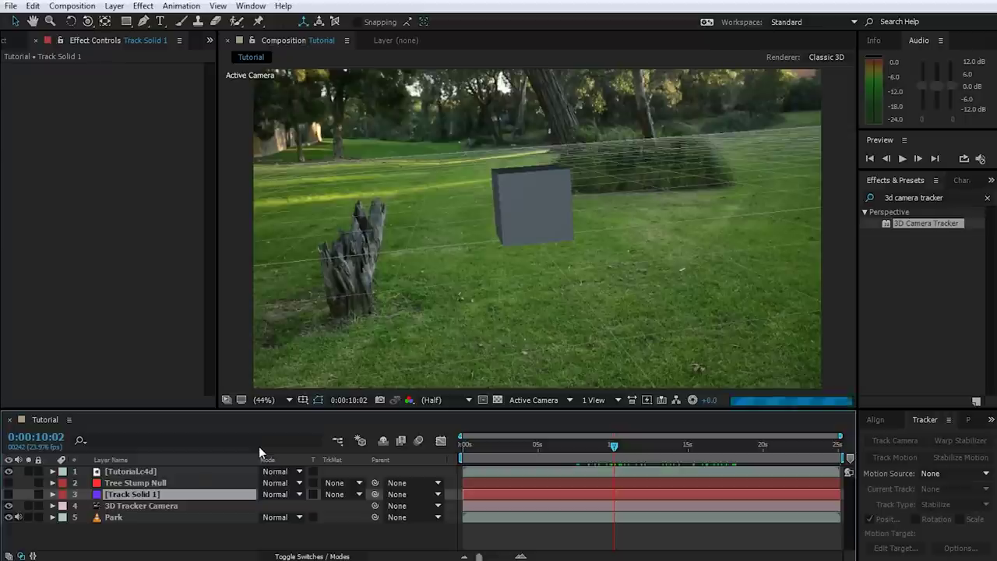
{"action": "left_click", "coordinate": [155, 472]}
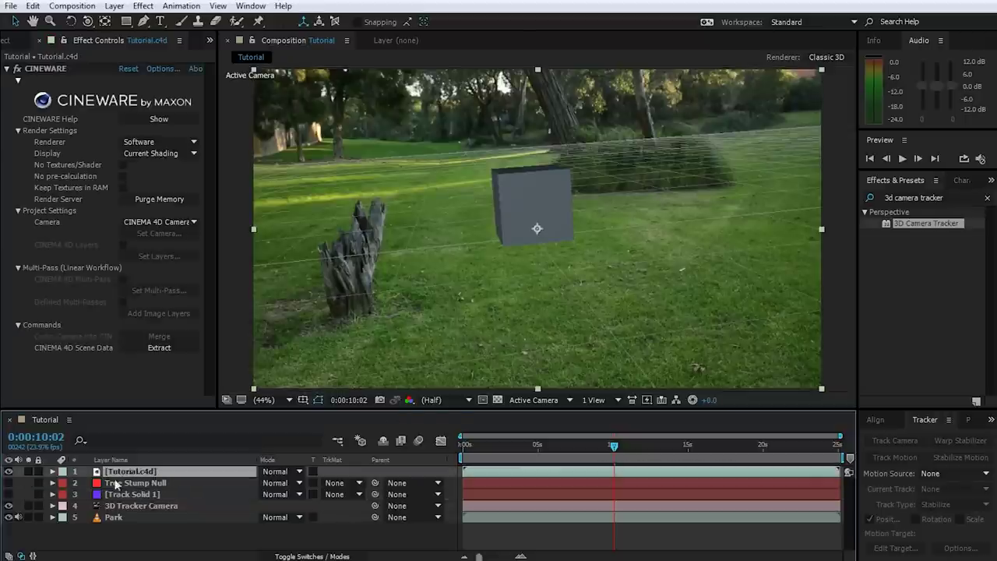
{"action": "left_click", "coordinate": [158, 144]}
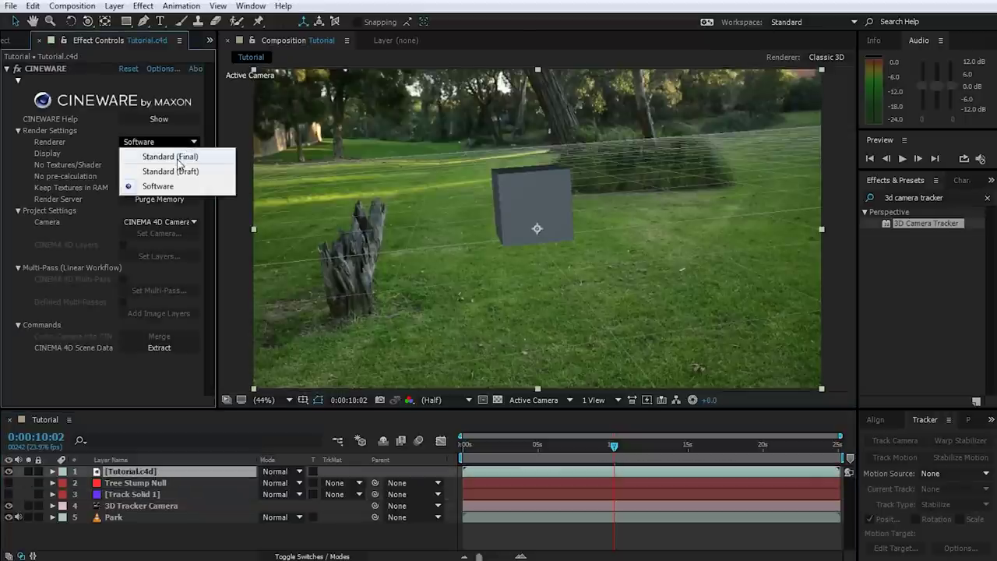
{"action": "left_click", "coordinate": [177, 158]}
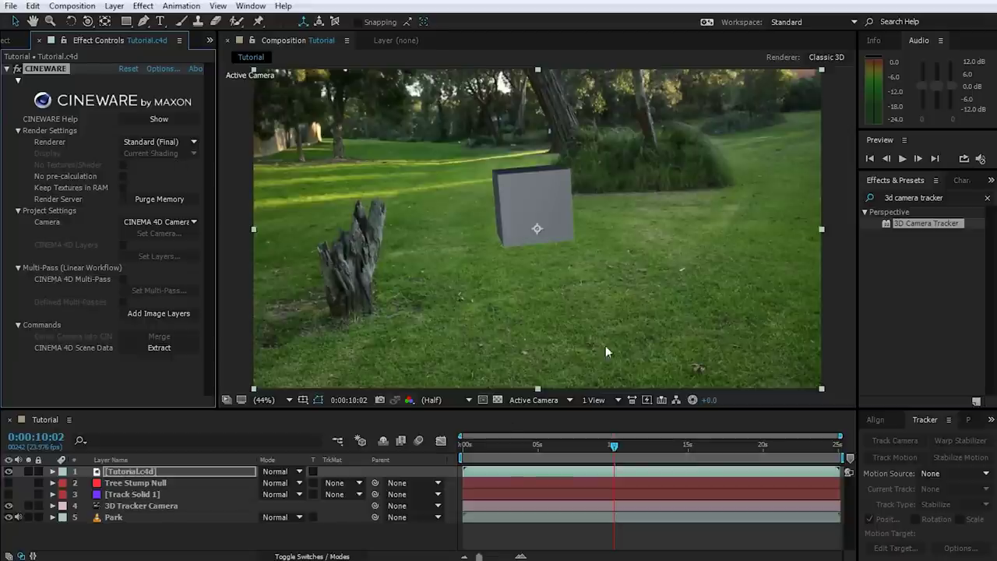
{"action": "left_click", "coordinate": [633, 445]}
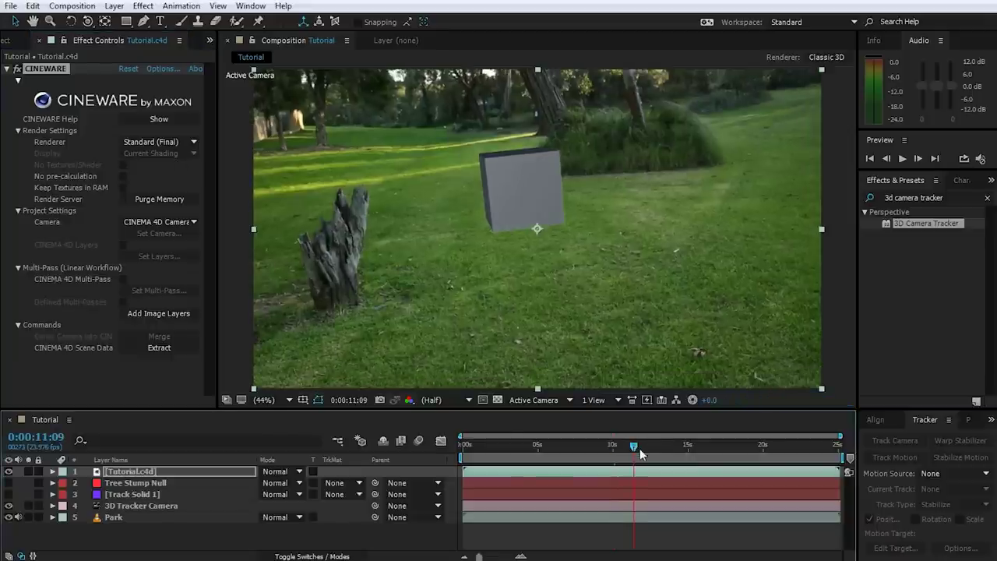
{"action": "left_click", "coordinate": [557, 450]}
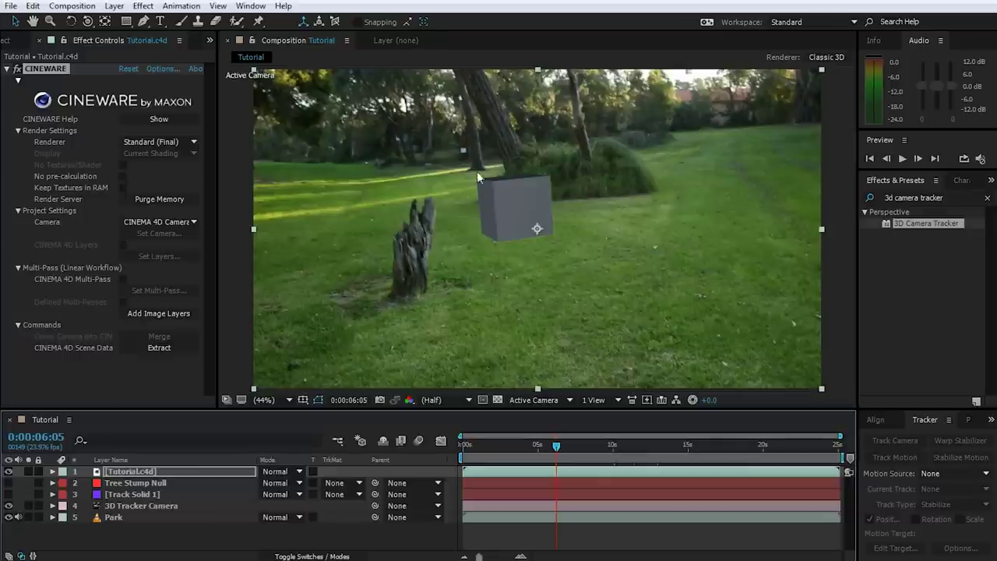
Switch back to Cinema 4D, add an omni light and place it at about X 817, Y 785, Z -671 cm
{"action": "key", "text": "alt+Tab"}
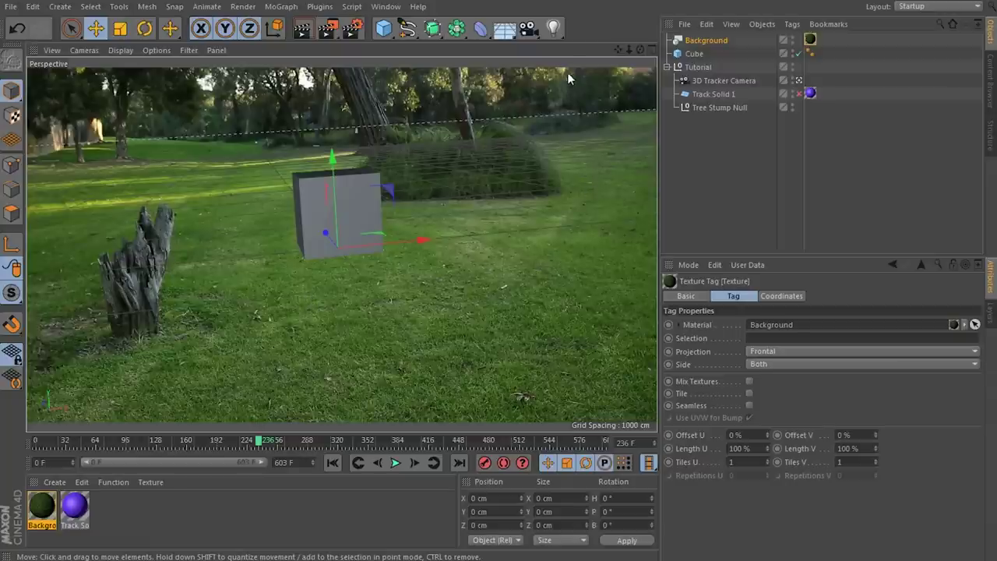
{"action": "left_click", "coordinate": [555, 34]}
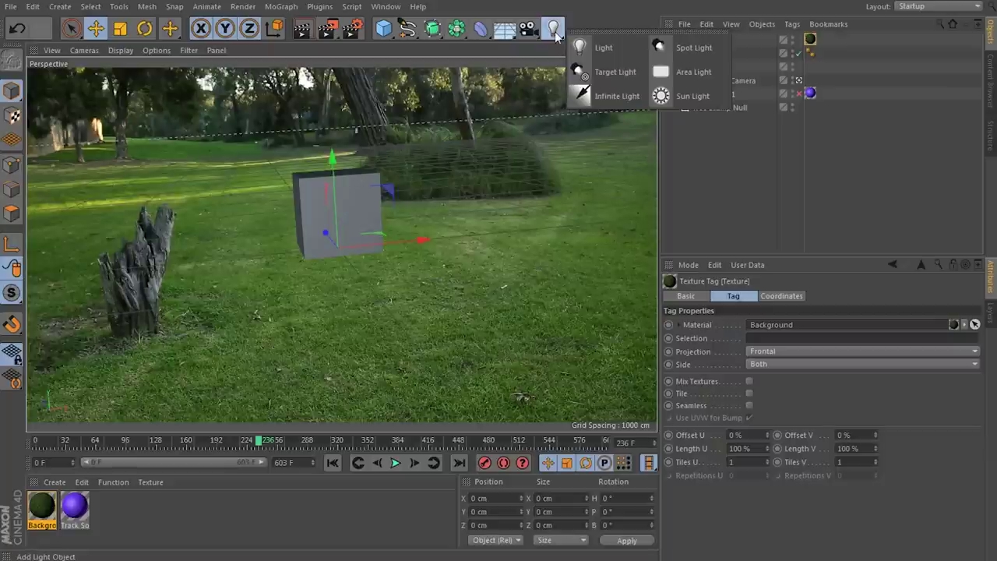
{"action": "left_click", "coordinate": [605, 50]}
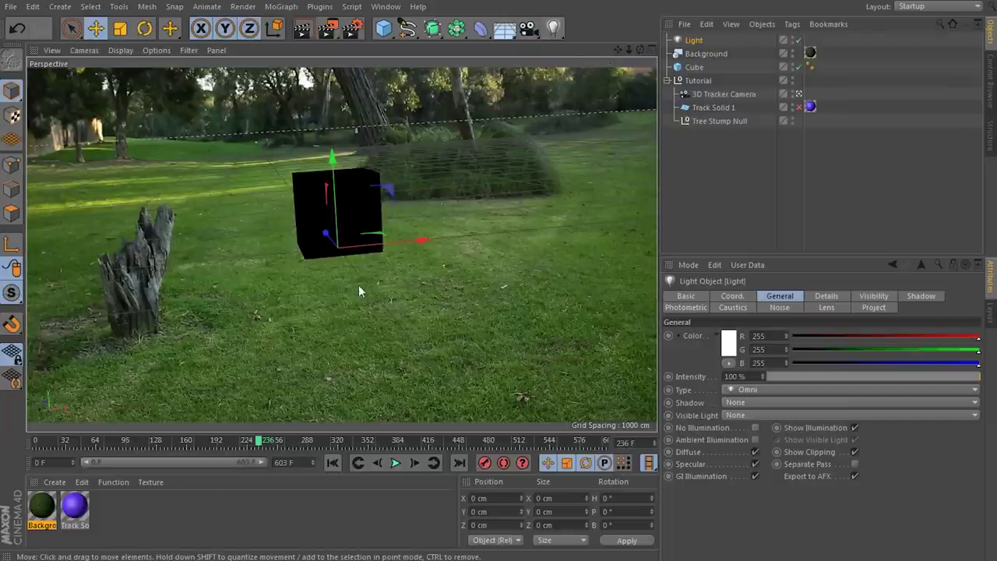
{"action": "left_click_drag", "start_coordinate": [424, 239], "coordinate": [491, 245]}
{"action": "left_click_drag", "start_coordinate": [523, 167], "coordinate": [463, 128]}
{"action": "left_click_drag", "start_coordinate": [592, 124], "coordinate": [549, 128]}
{"action": "left_click_drag", "start_coordinate": [262, 445], "coordinate": [288, 438]}
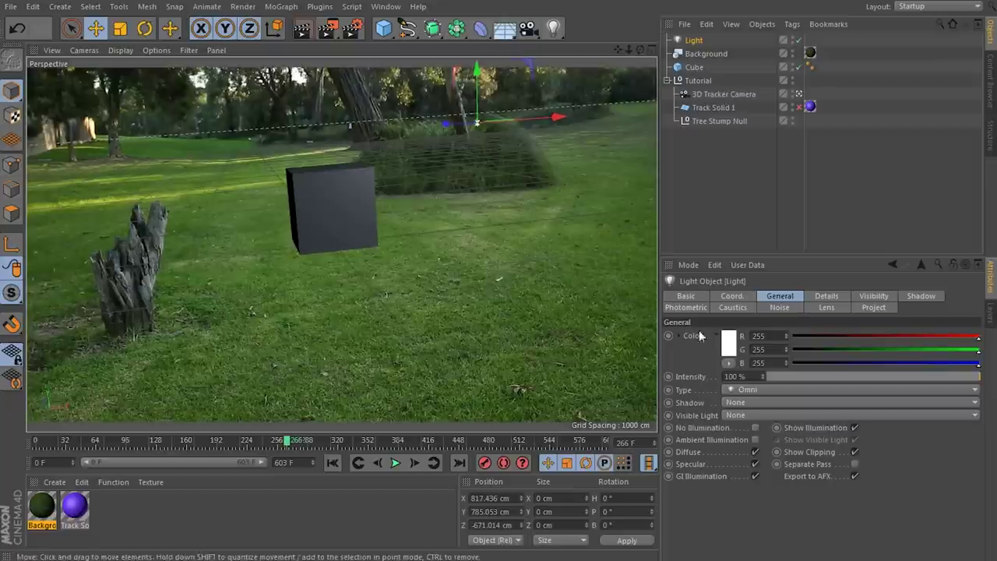
Tint the new light warm yellow at R 255, G 227, B 172 and rename it Sun
{"action": "mouse_move", "coordinate": [965, 350]}
{"action": "left_mouse_down"}
{"action": "mouse_move", "coordinate": [910, 363]}
{"action": "mouse_move", "coordinate": [972, 351]}
{"action": "left_mouse_up"}
{"action": "left_click", "coordinate": [962, 350]}
{"action": "mouse_move", "coordinate": [905, 363]}
{"action": "left_mouse_down"}
{"action": "mouse_move", "coordinate": [933, 366]}
{"action": "mouse_move", "coordinate": [962, 351]}
{"action": "left_mouse_up"}
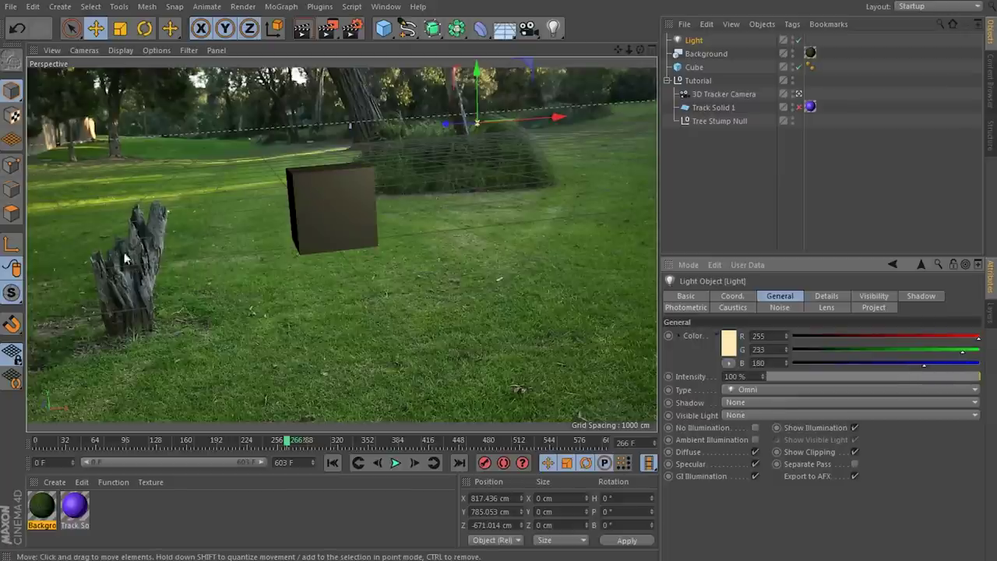
{"action": "mouse_move", "coordinate": [966, 356]}
{"action": "left_mouse_down"}
{"action": "mouse_move", "coordinate": [918, 365]}
{"action": "mouse_move", "coordinate": [959, 353]}
{"action": "left_mouse_up"}
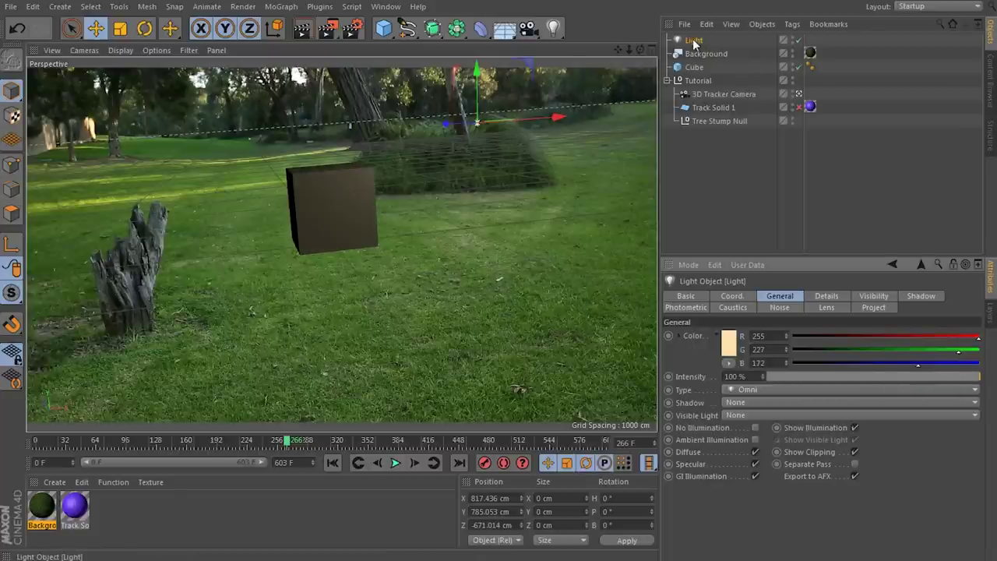
{"action": "double_click", "coordinate": [692, 40]}
{"action": "type", "text": "Sun"}
{"action": "key", "text": "Return"}
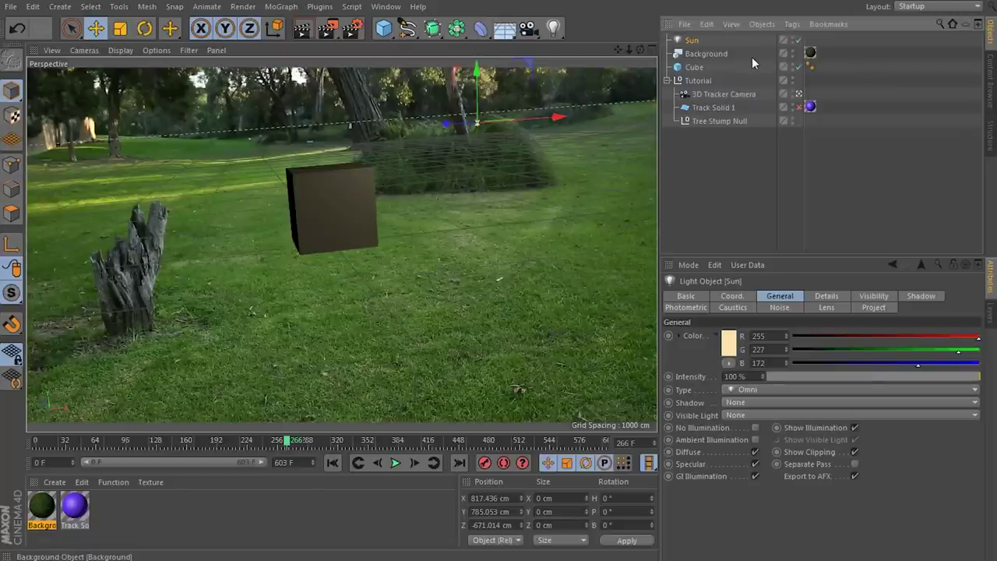
Add a second light to the scene and name it Ambient
{"action": "left_click_drag", "start_coordinate": [285, 443], "coordinate": [239, 443]}
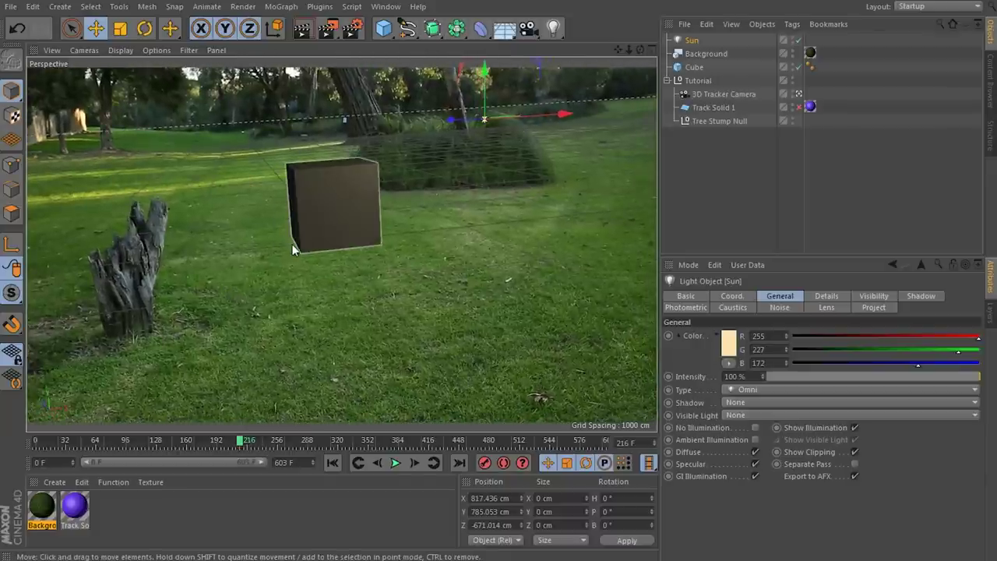
{"action": "left_click", "coordinate": [553, 29]}
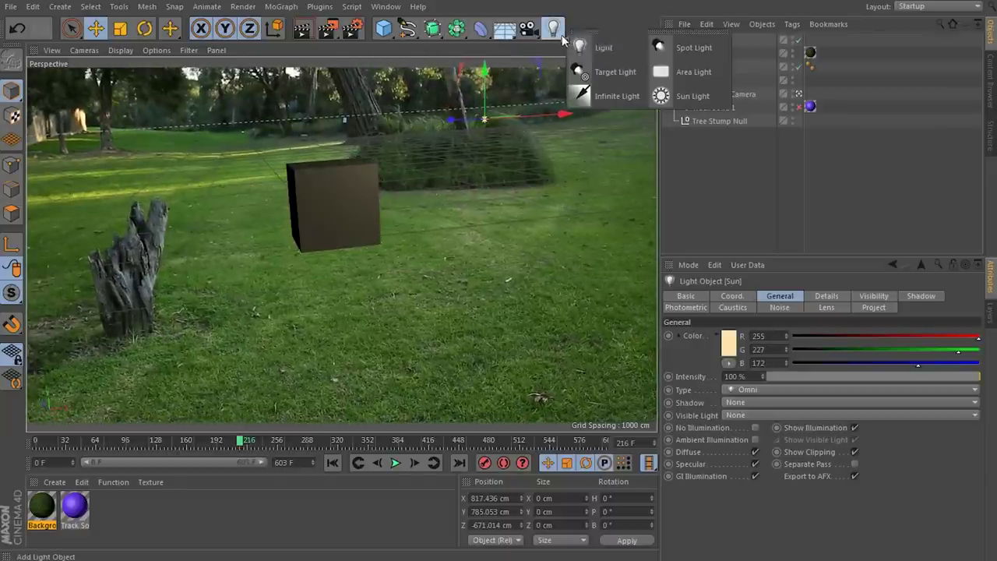
{"action": "left_click", "coordinate": [603, 49]}
{"action": "double_click", "coordinate": [696, 40]}
{"action": "type", "text": "Ambient"}
{"action": "key", "text": "Return"}
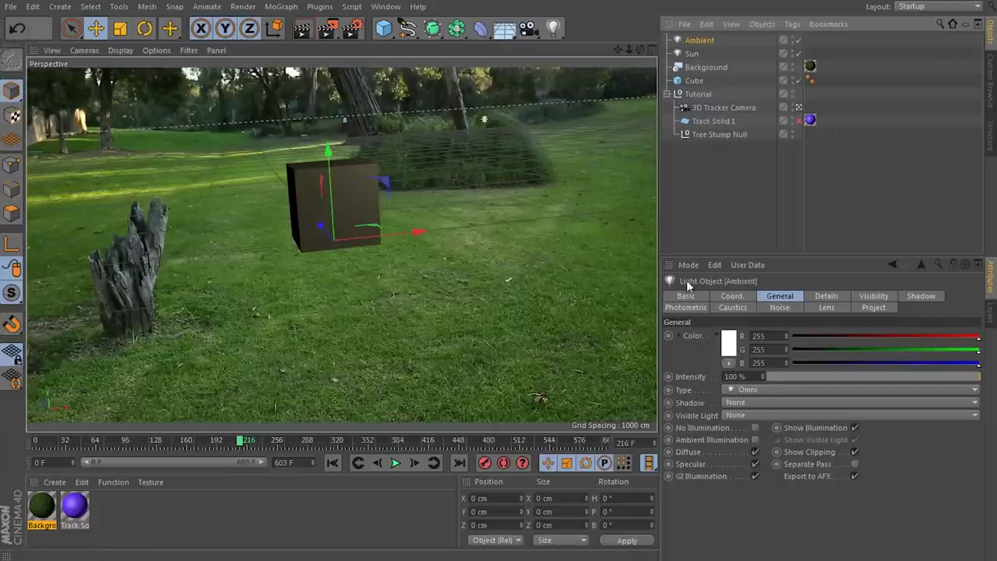
Enable Ambient Illumination on the Ambient light, with 28% intensity and a warm color of R 255, G 220, B 188
{"action": "left_click", "coordinate": [753, 440]}
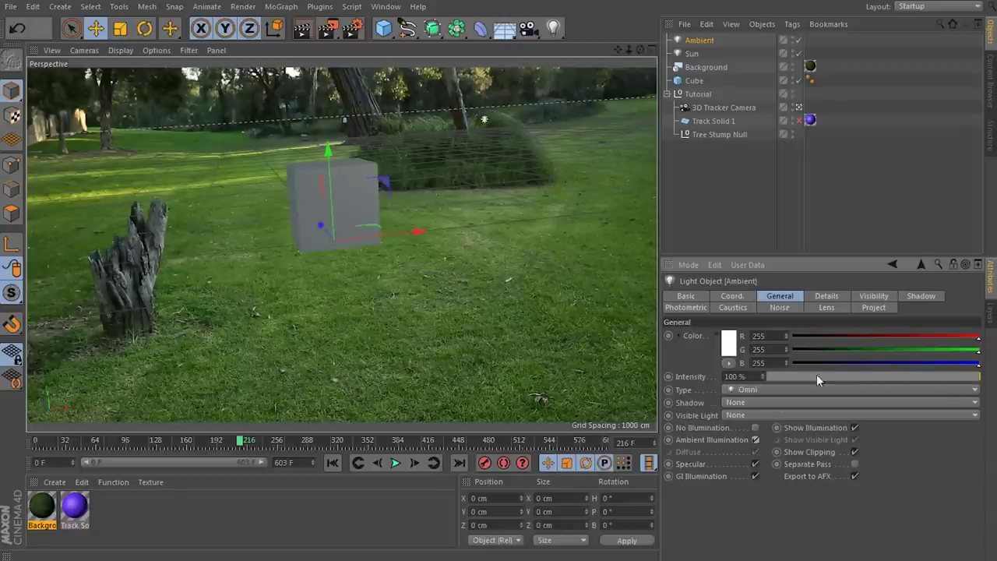
{"action": "left_click_drag", "start_coordinate": [978, 378], "coordinate": [829, 377]}
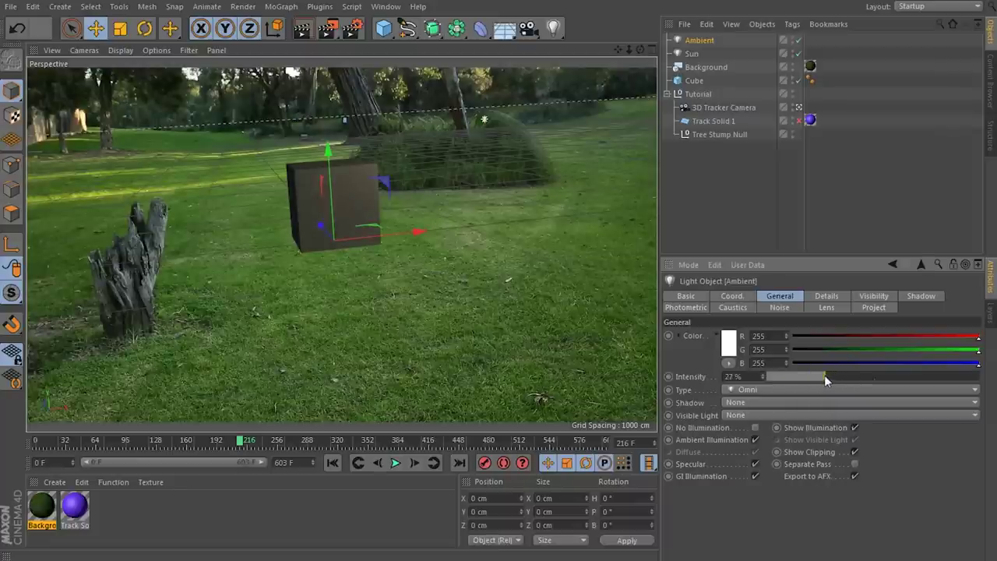
{"action": "left_click_drag", "start_coordinate": [824, 375], "coordinate": [824, 375]}
{"action": "left_click_drag", "start_coordinate": [978, 350], "coordinate": [951, 352]}
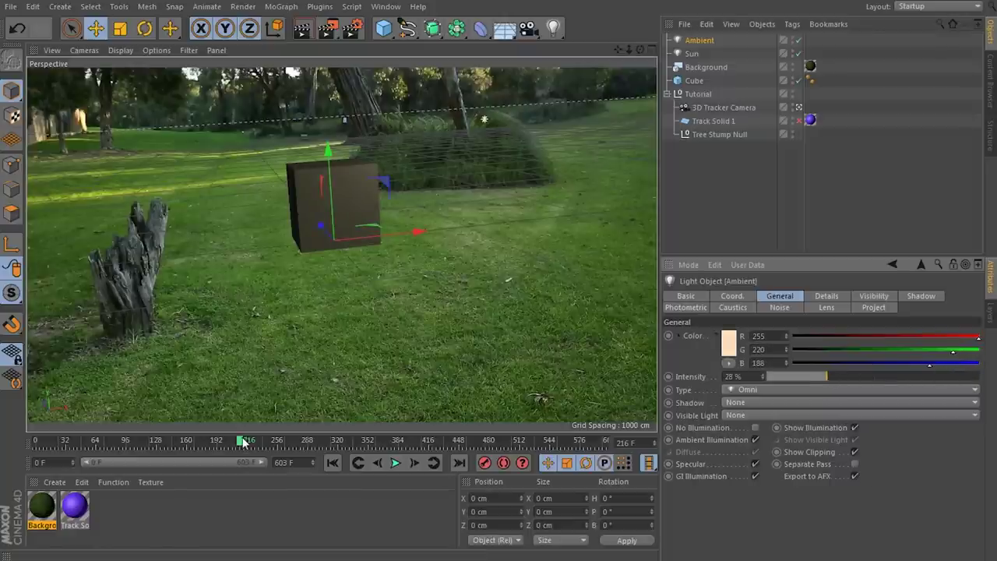
{"action": "mouse_move", "coordinate": [246, 441]}
{"action": "left_mouse_down"}
{"action": "mouse_move", "coordinate": [491, 440]}
{"action": "mouse_move", "coordinate": [258, 440]}
{"action": "left_mouse_up"}
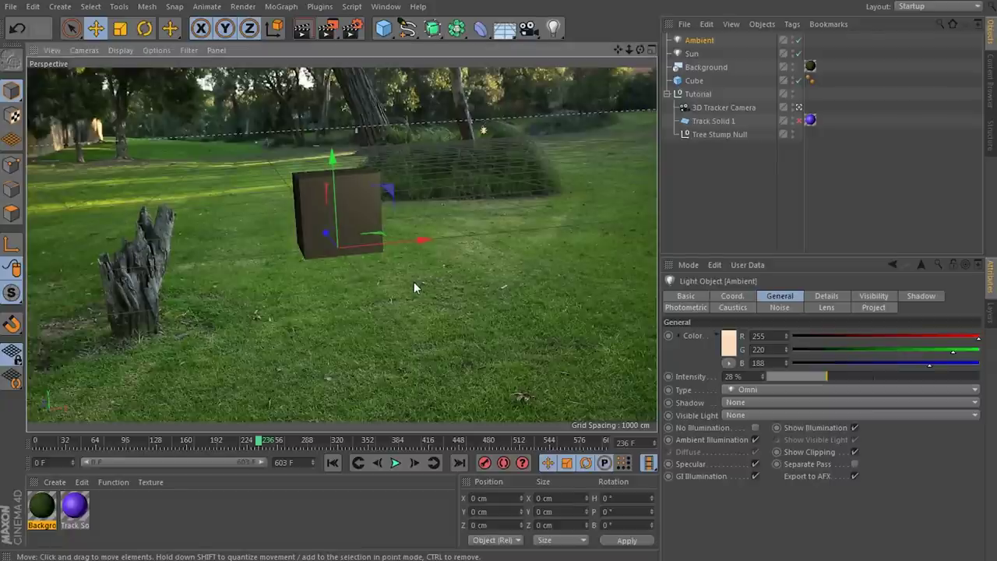
Switch to After Effects, check the lit cube along the timeline and set the Cineware renderer to Standard (Draft)
{"action": "key", "text": "alt+Tab"}
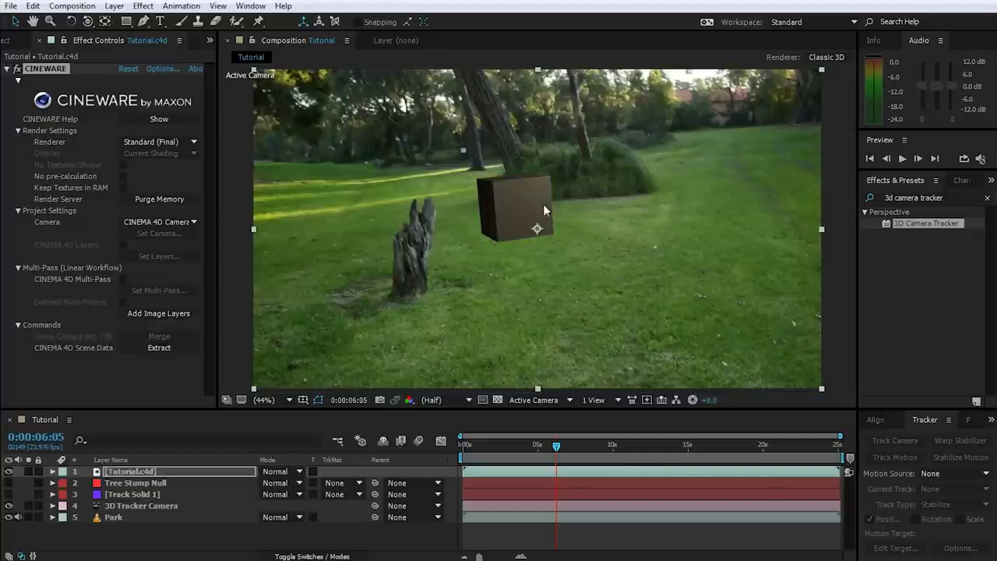
{"action": "left_click_drag", "start_coordinate": [606, 443], "coordinate": [533, 457]}
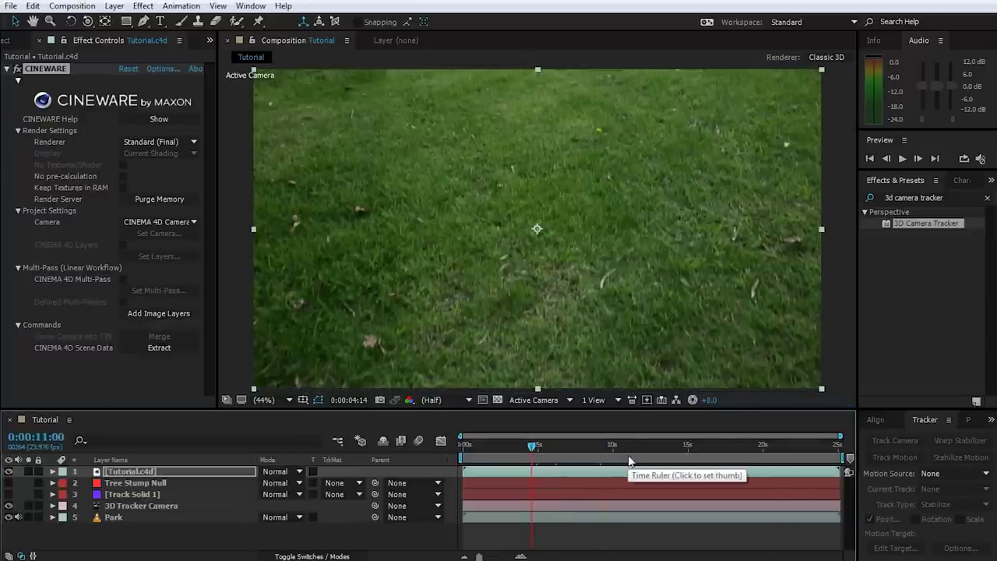
{"action": "left_click", "coordinate": [654, 451]}
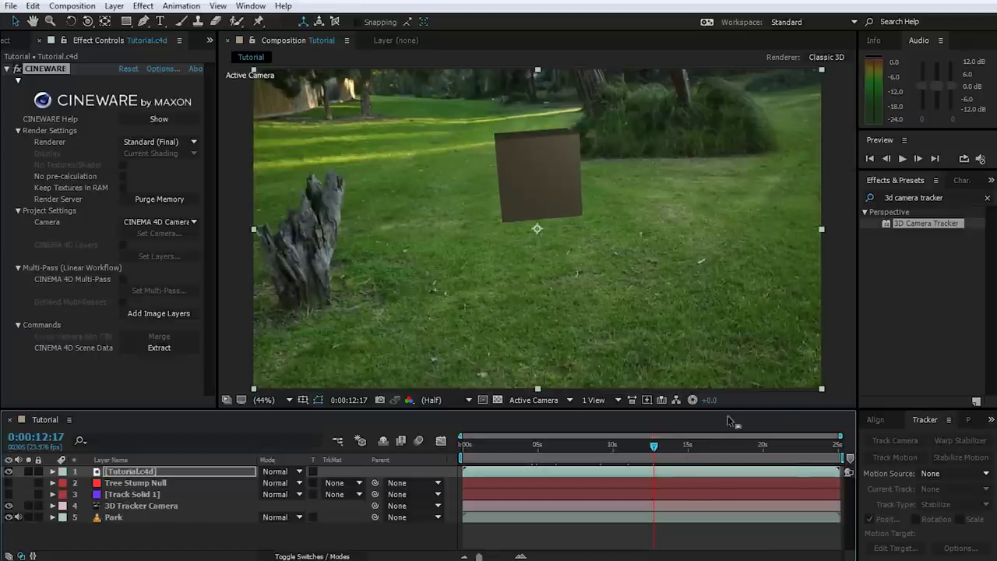
{"action": "left_click", "coordinate": [168, 147]}
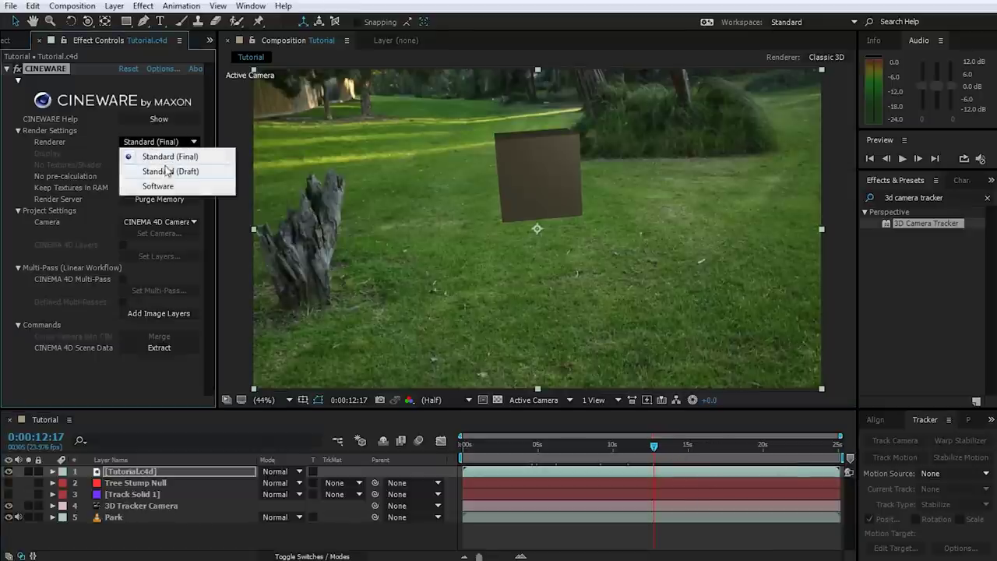
{"action": "left_click", "coordinate": [165, 171]}
{"action": "left_click_drag", "start_coordinate": [656, 447], "coordinate": [716, 445]}
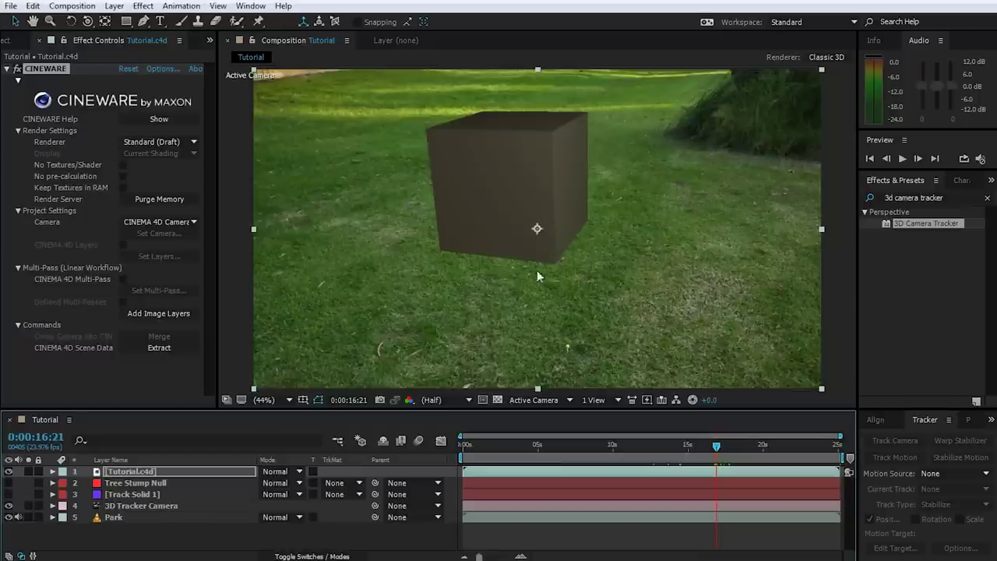
Return to Cinema 4D, add a plane to the scene and name it Ground
{"action": "key", "text": "alt+Tab"}
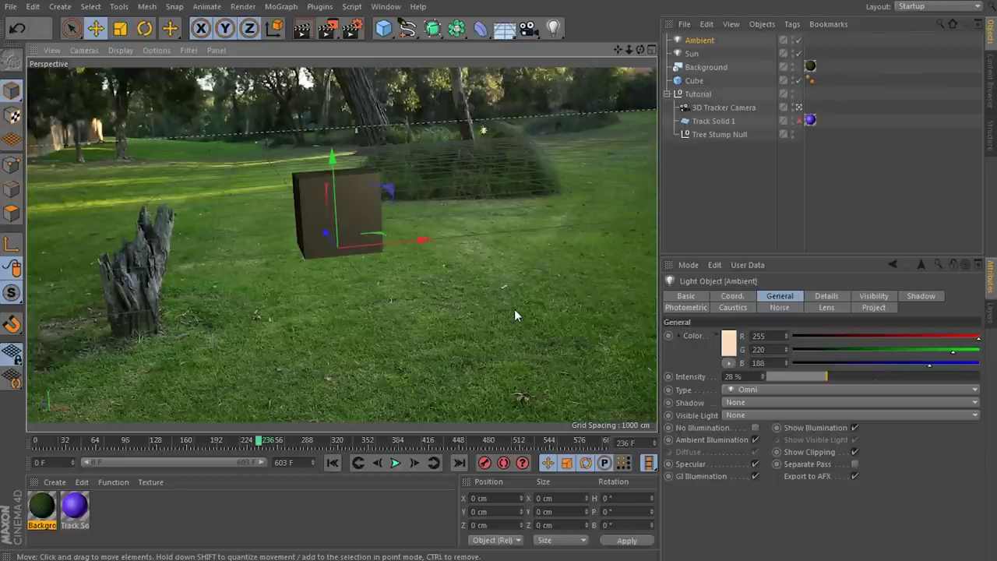
{"action": "left_click", "coordinate": [383, 28]}
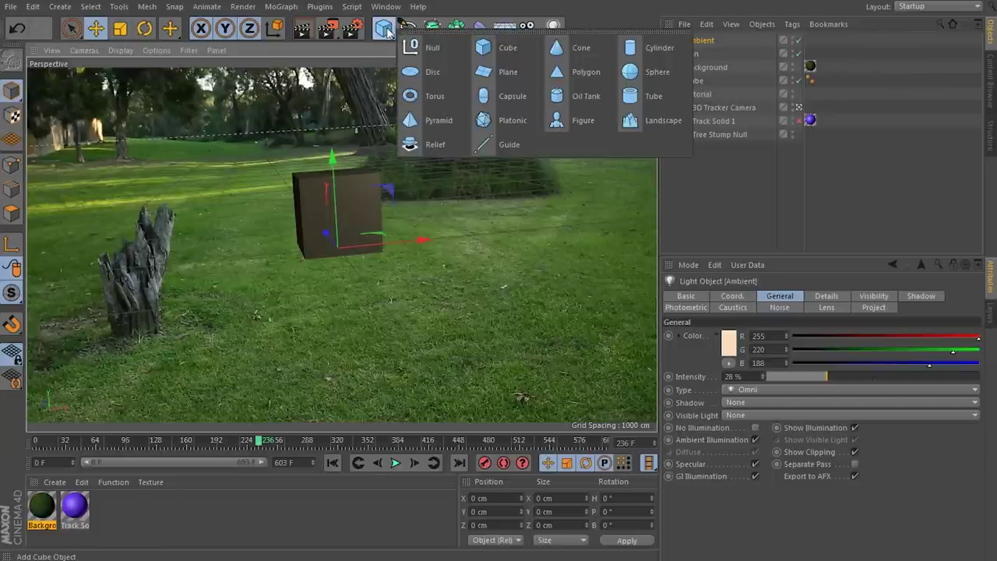
{"action": "left_click", "coordinate": [502, 71]}
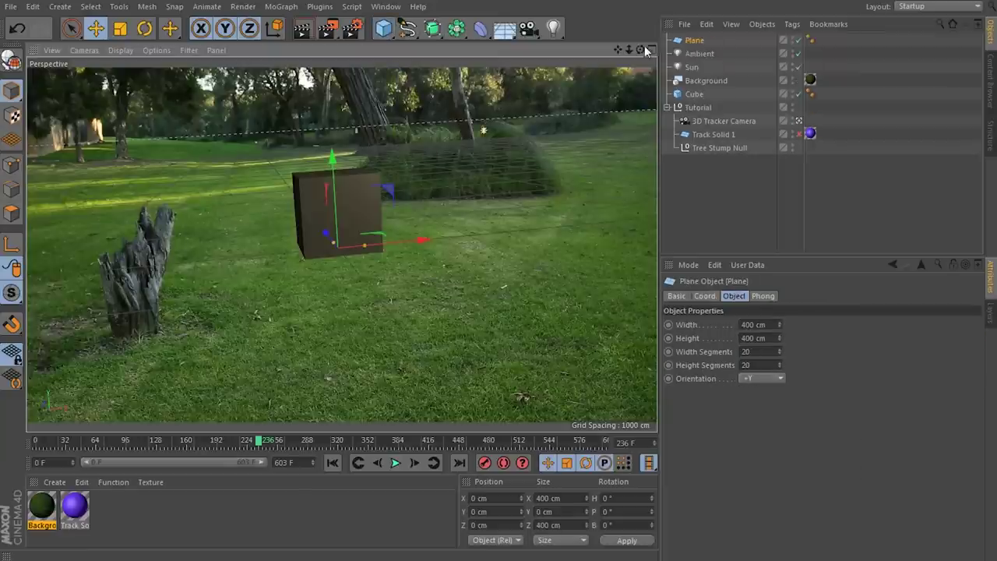
{"action": "double_click", "coordinate": [698, 40]}
{"action": "type", "text": "Ground"}
{"action": "key", "text": "Return"}
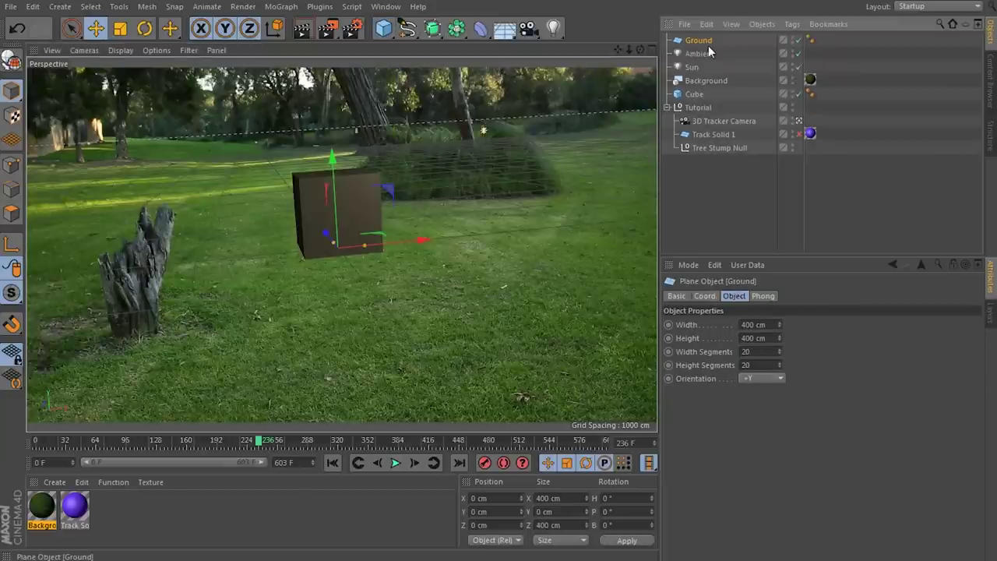
Scale the Ground plane up to 14440 cm in X and Z and render a preview at frame 257
{"action": "key", "text": "t"}
{"action": "left_click_drag", "start_coordinate": [431, 238], "coordinate": [412, 227]}
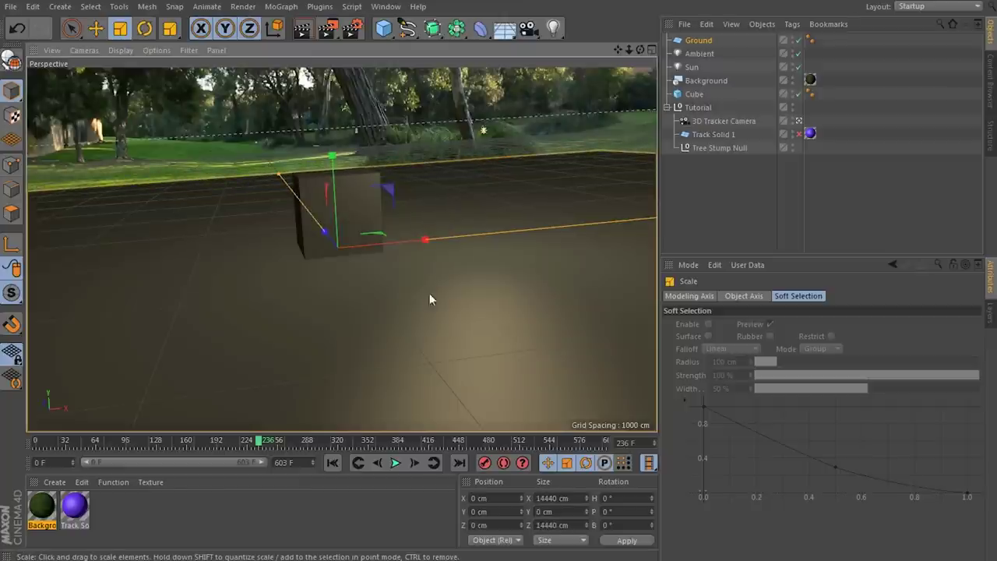
{"action": "mouse_move", "coordinate": [261, 451]}
{"action": "left_mouse_down"}
{"action": "mouse_move", "coordinate": [379, 441]}
{"action": "mouse_move", "coordinate": [268, 445]}
{"action": "mouse_move", "coordinate": [278, 444]}
{"action": "left_mouse_up"}
{"action": "key", "text": "ctrl+r"}
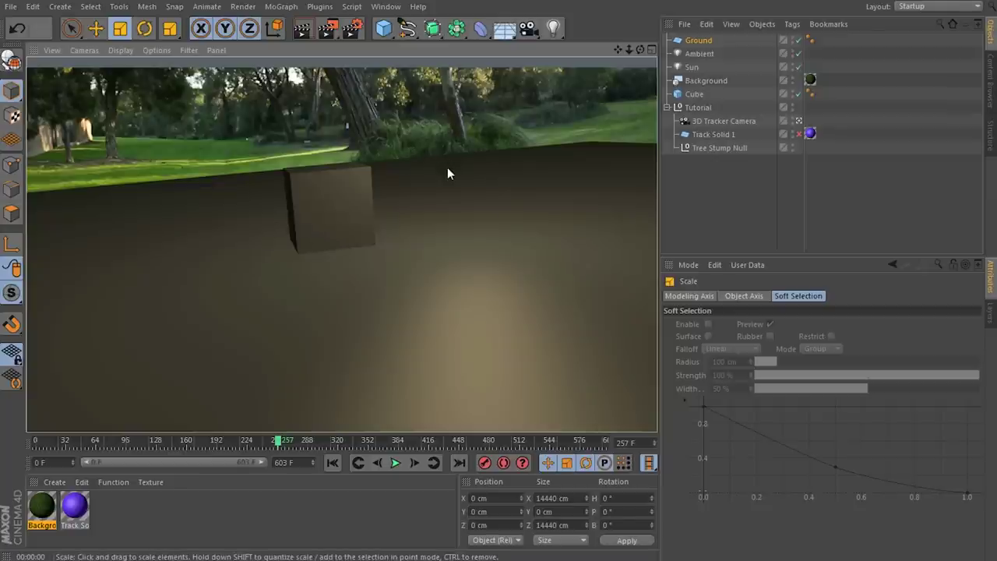
Set the Sun light's shadow type to Shadow Maps (Soft)
{"action": "left_click", "coordinate": [693, 68]}
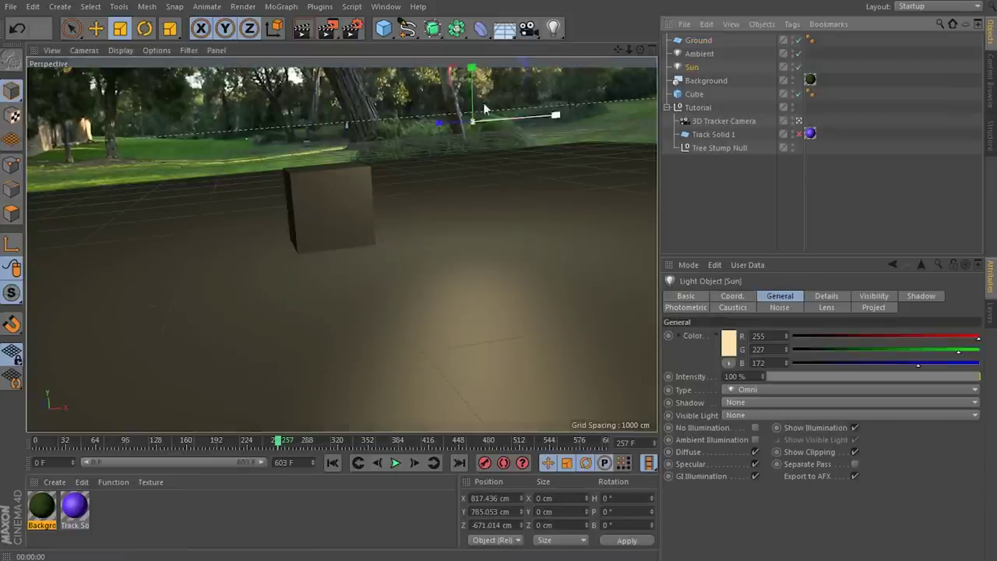
{"action": "left_click", "coordinate": [918, 296]}
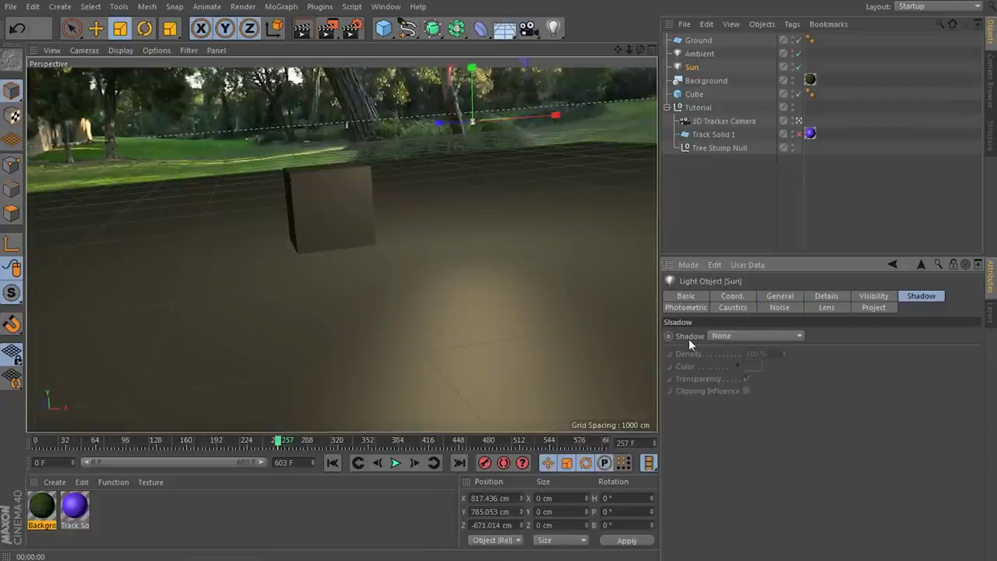
{"action": "left_click", "coordinate": [734, 335]}
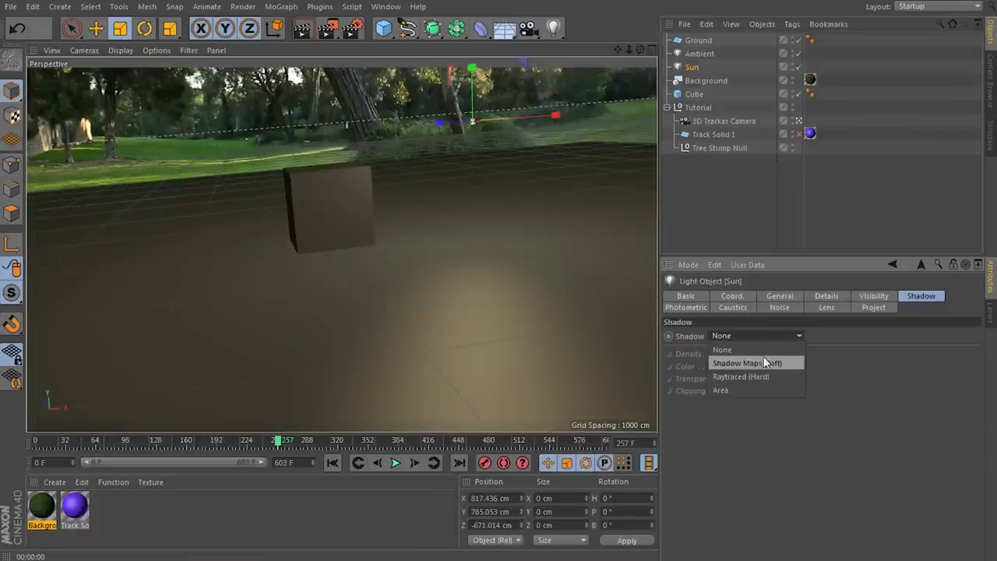
{"action": "left_click", "coordinate": [782, 365]}
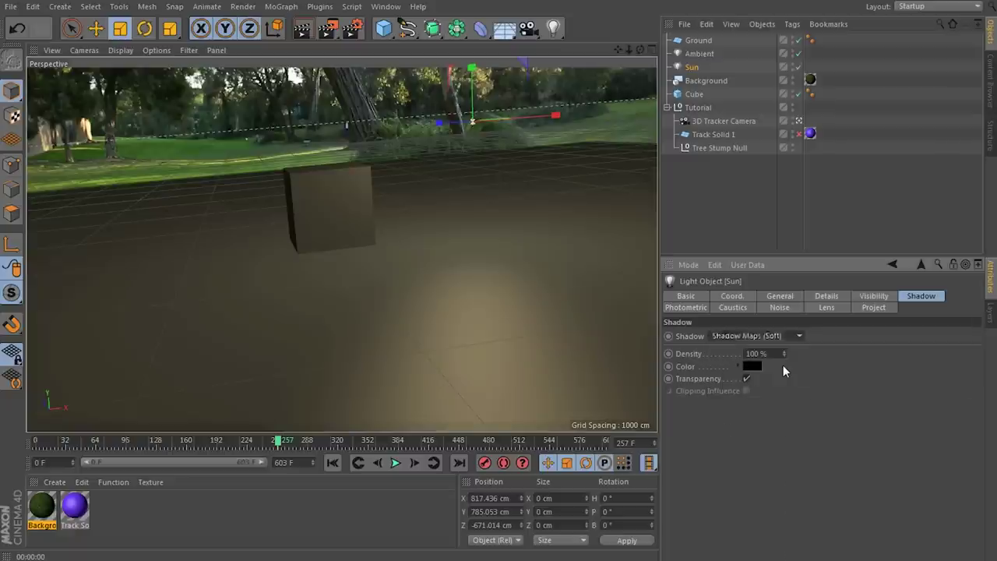
Render a preview of the cube's shadow, move the Sun light along Z to about -121 cm and render again
{"action": "key", "text": "ctrl+r"}
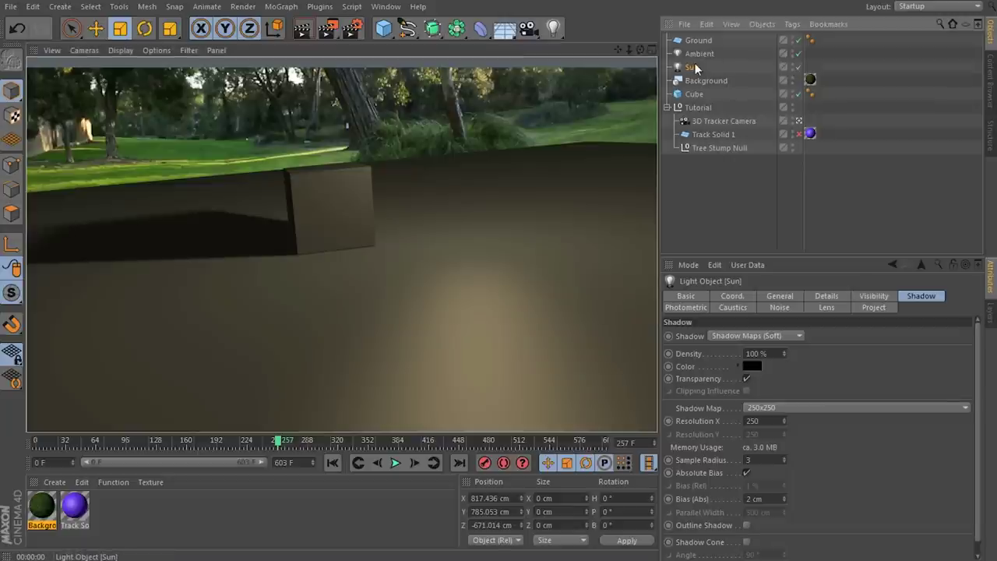
{"action": "left_click", "coordinate": [475, 125]}
{"action": "key", "text": "e"}
{"action": "left_click_drag", "start_coordinate": [475, 124], "coordinate": [417, 132]}
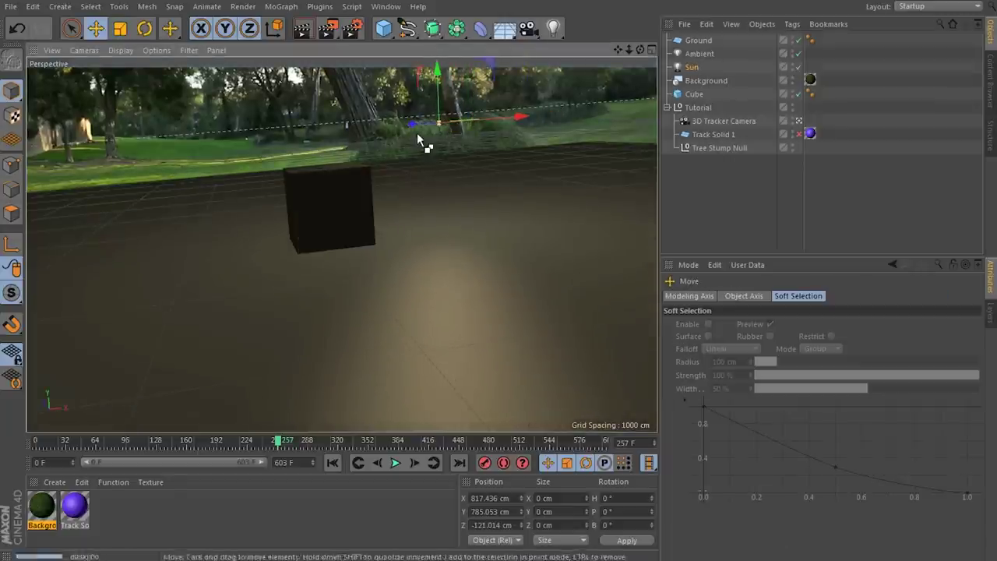
{"action": "key", "text": "ctrl+r"}
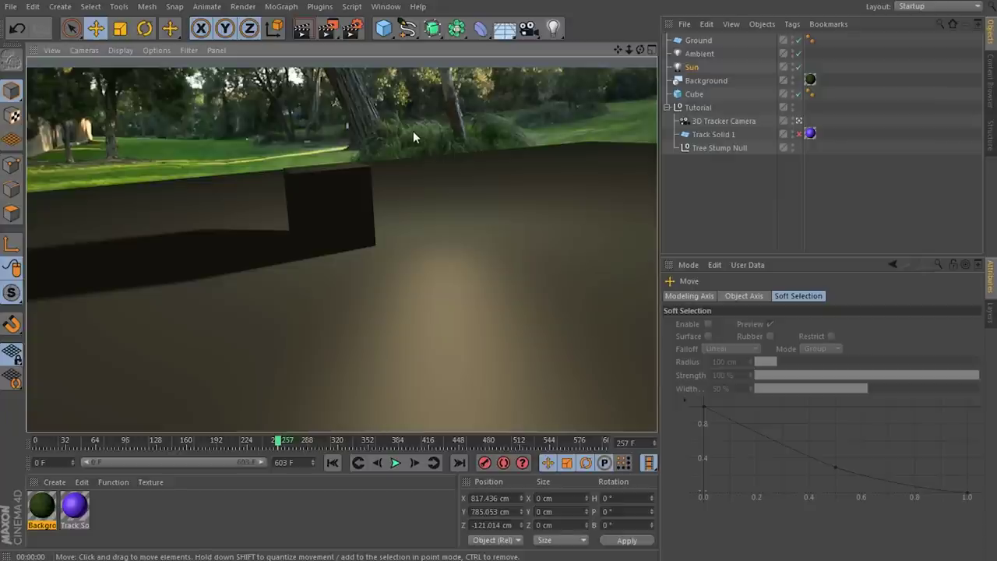
Move the Sun light to about X 1458, Y 673, Z 445 cm and render a preview of the cube's shadow
{"action": "left_click", "coordinate": [437, 101]}
{"action": "left_click_drag", "start_coordinate": [514, 119], "coordinate": [598, 120]}
{"action": "left_click_drag", "start_coordinate": [523, 78], "coordinate": [524, 98]}
{"action": "left_click_drag", "start_coordinate": [494, 127], "coordinate": [485, 196]}
{"action": "left_click", "coordinate": [469, 144]}
{"action": "key", "text": "ctrl+r"}
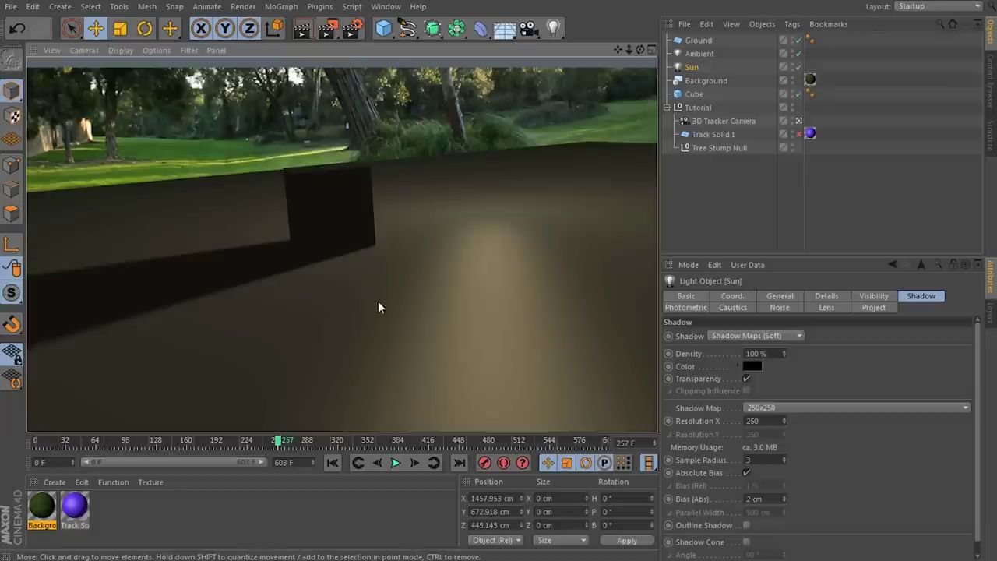
Switch to After Effects and check the cube and its ground shadow at several points along the timeline
{"action": "key", "text": "alt+Tab"}
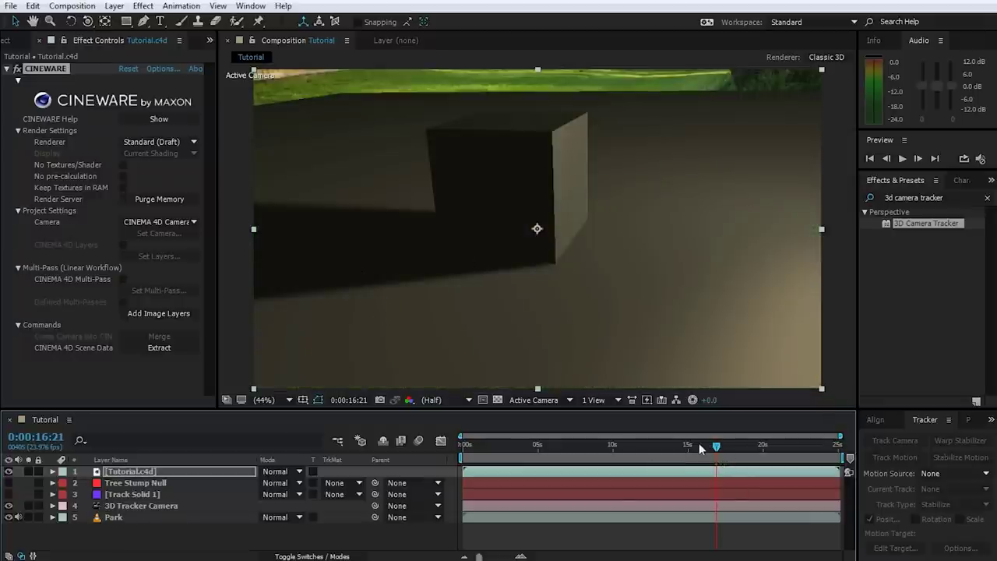
{"action": "left_click", "coordinate": [675, 448]}
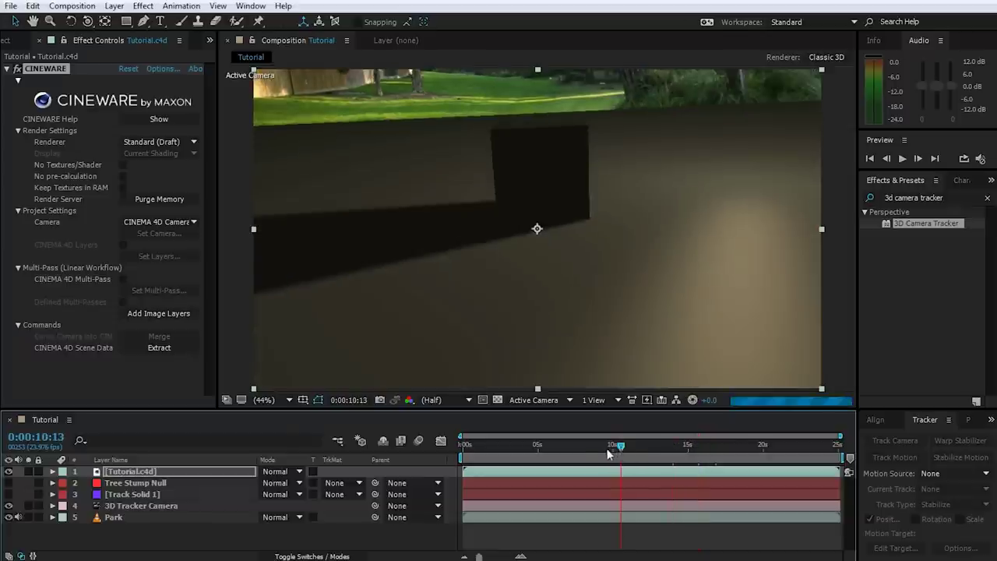
{"action": "left_click", "coordinate": [588, 449]}
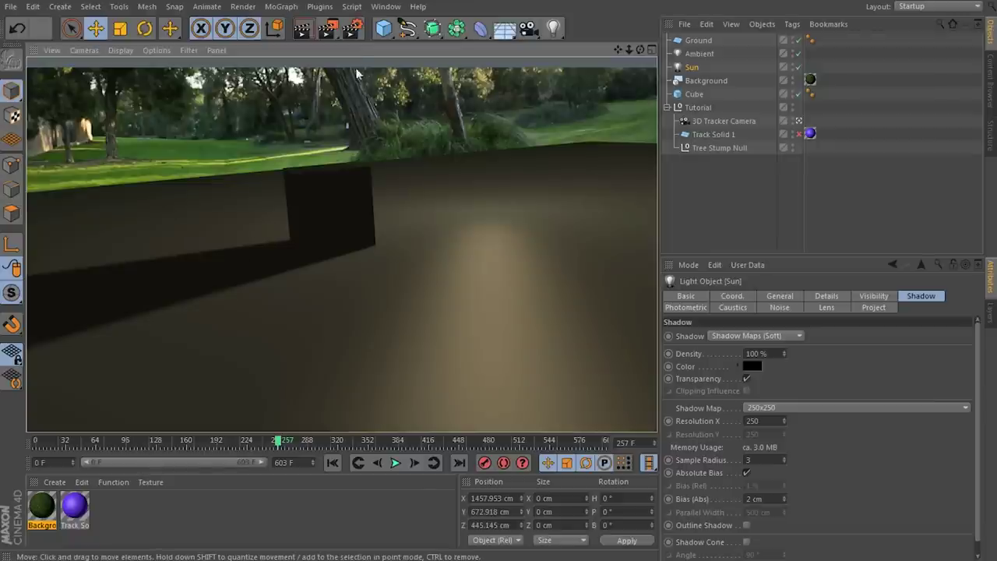
In Cinema 4D, enable Multi-Pass in the render settings and add an Object Buffer pass
{"action": "left_click", "coordinate": [351, 33]}
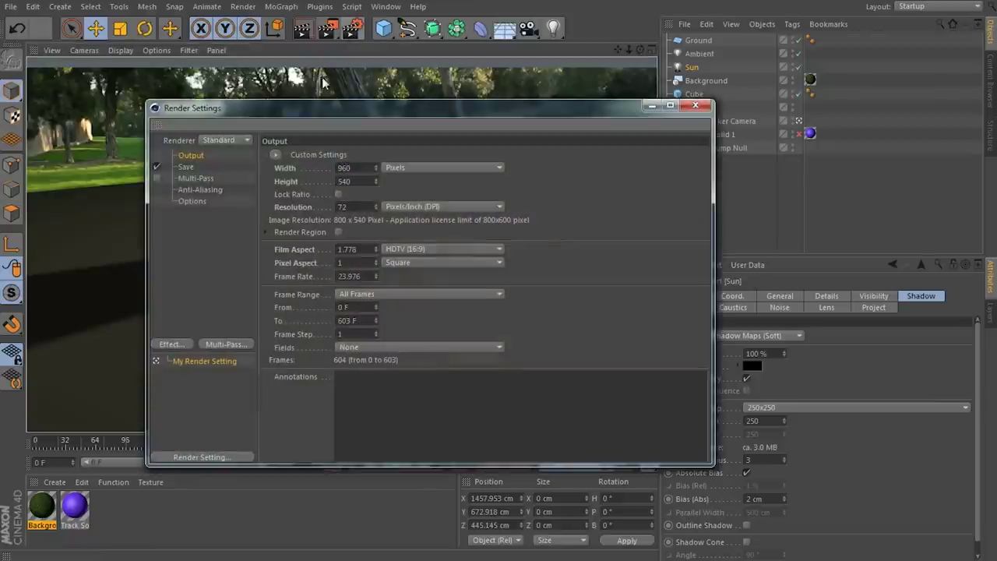
{"action": "left_click", "coordinate": [194, 179]}
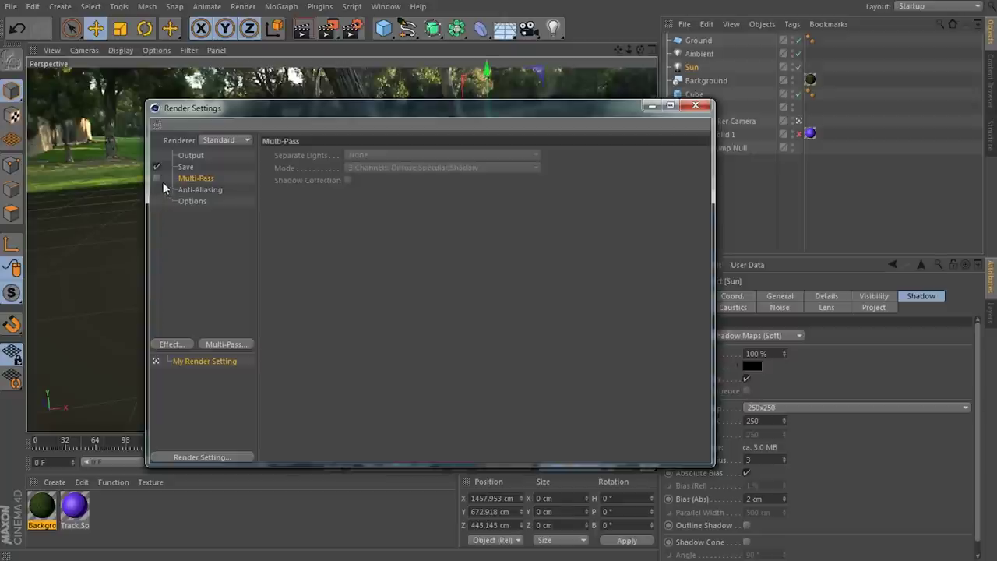
{"action": "left_click", "coordinate": [156, 179]}
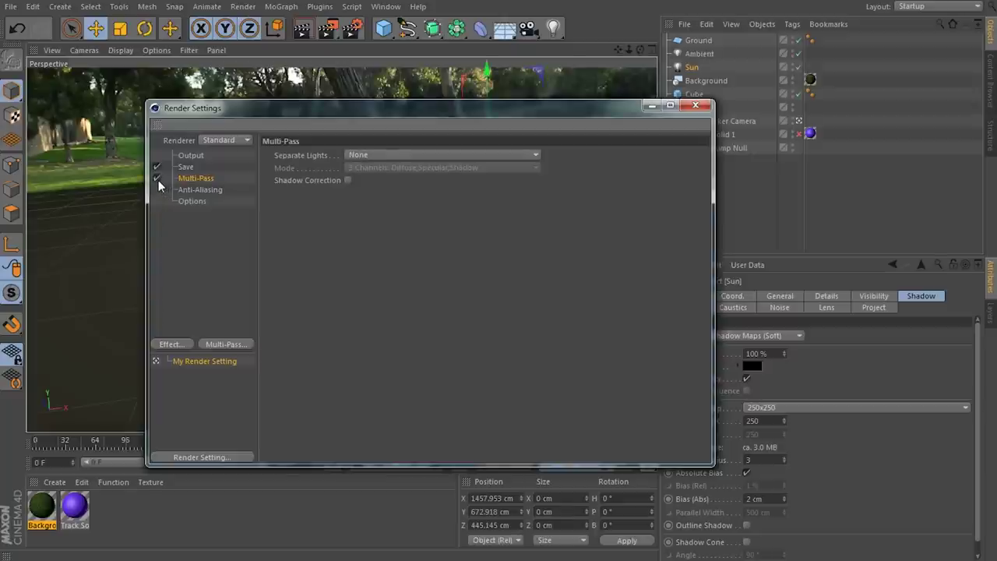
{"action": "right_click", "coordinate": [207, 178]}
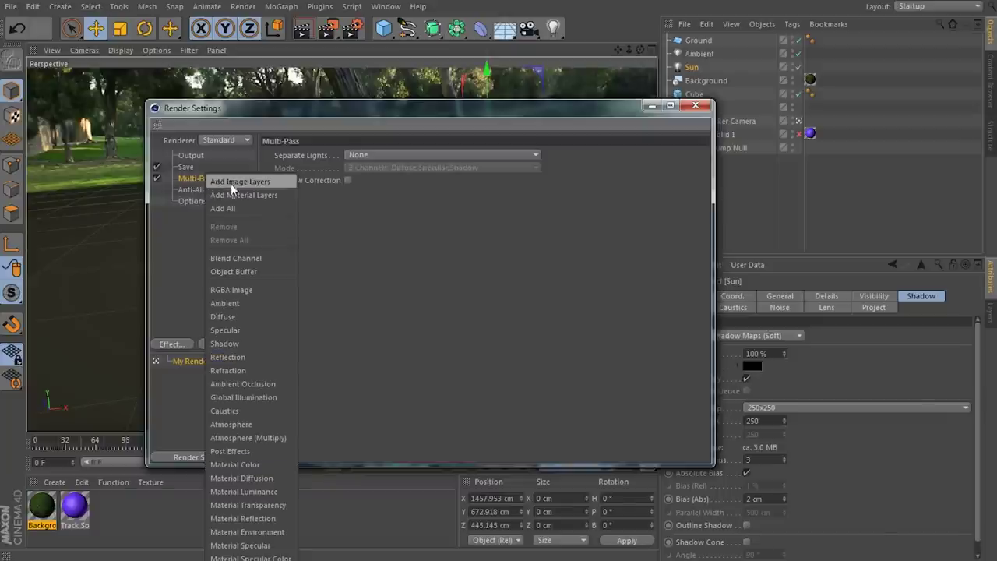
{"action": "left_click", "coordinate": [251, 271]}
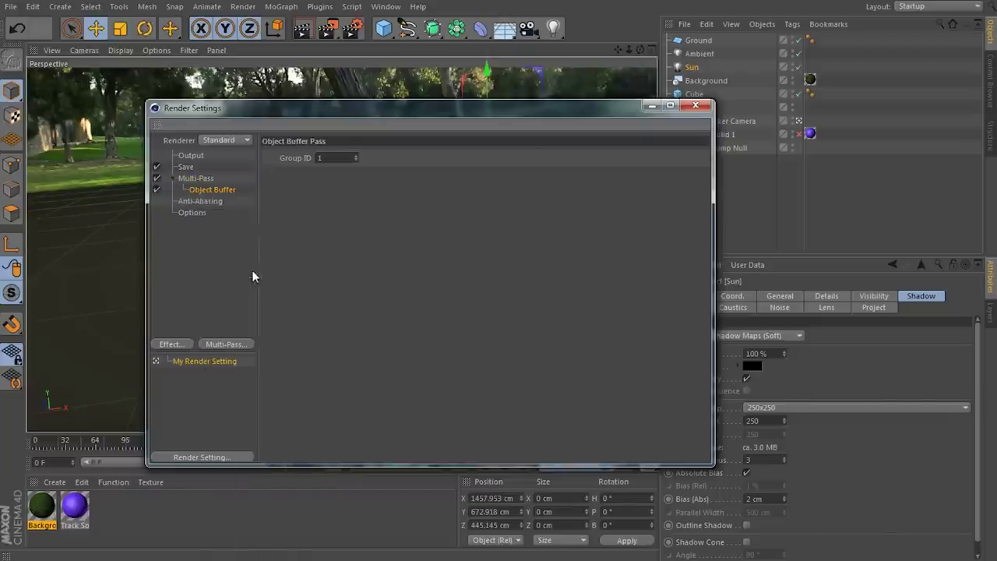
Rename the Object Buffer pass as Foreground Matte and close the render settings
{"action": "double_click", "coordinate": [205, 190]}
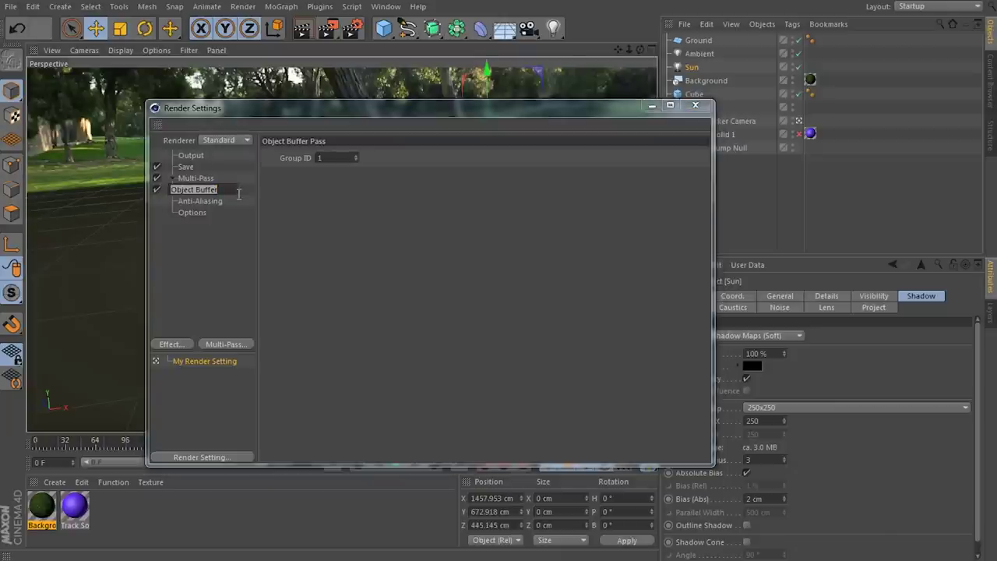
{"action": "type", "text": "Foreground Matte"}
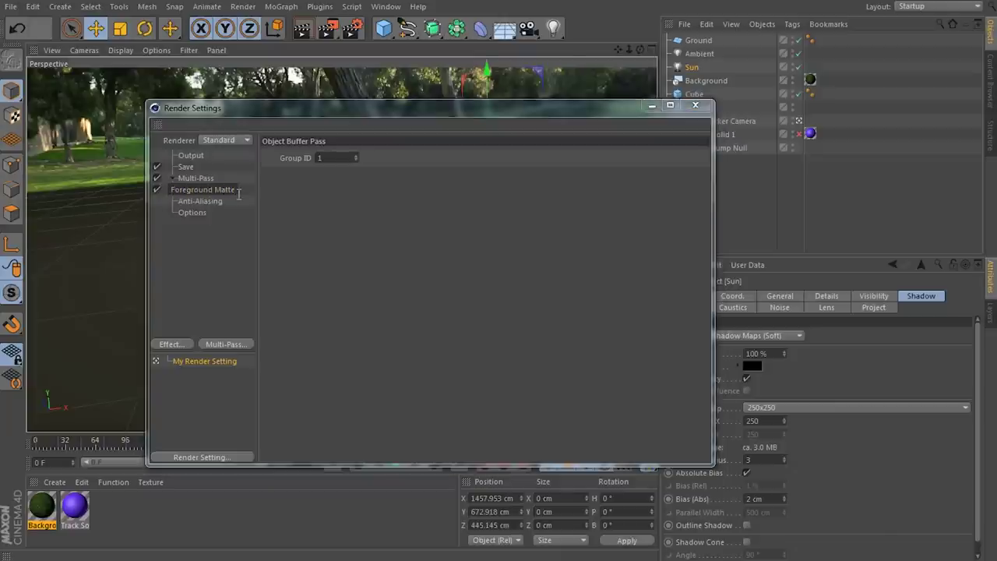
{"action": "key", "text": "Return"}
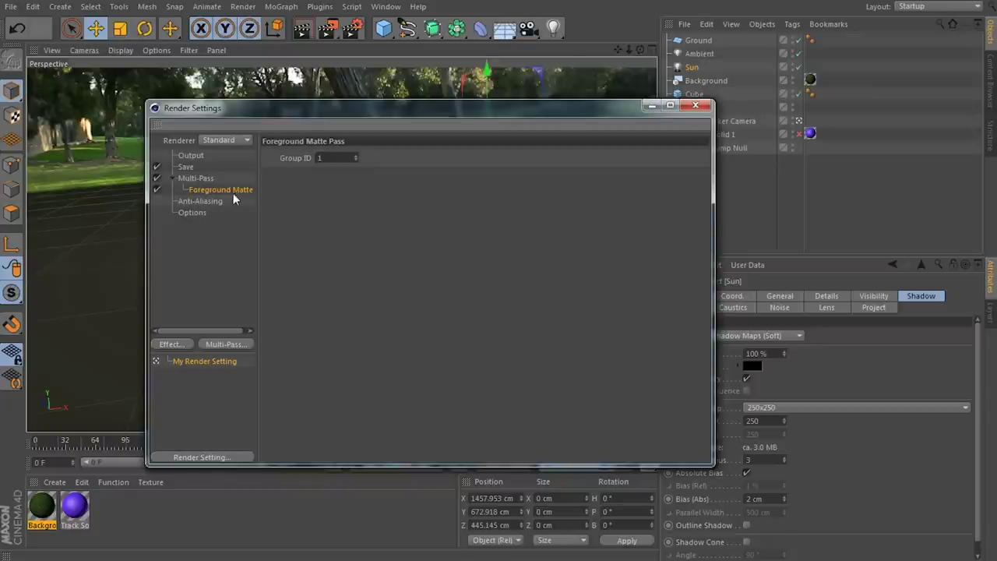
{"action": "left_click", "coordinate": [695, 108]}
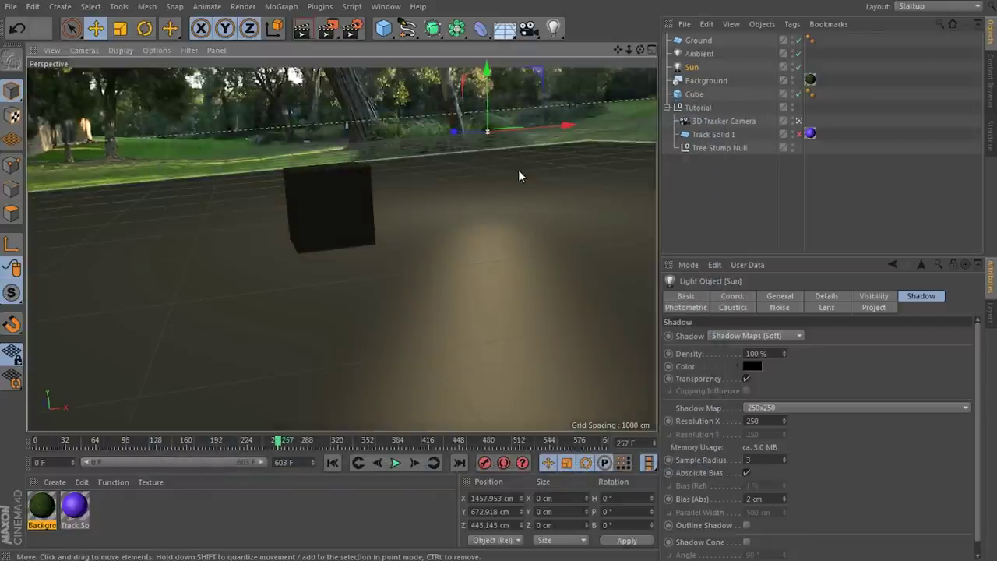
Switch to After Effects and rename the Tutorial.c4d layer as Diffuse
{"action": "key", "text": "alt+Tab"}
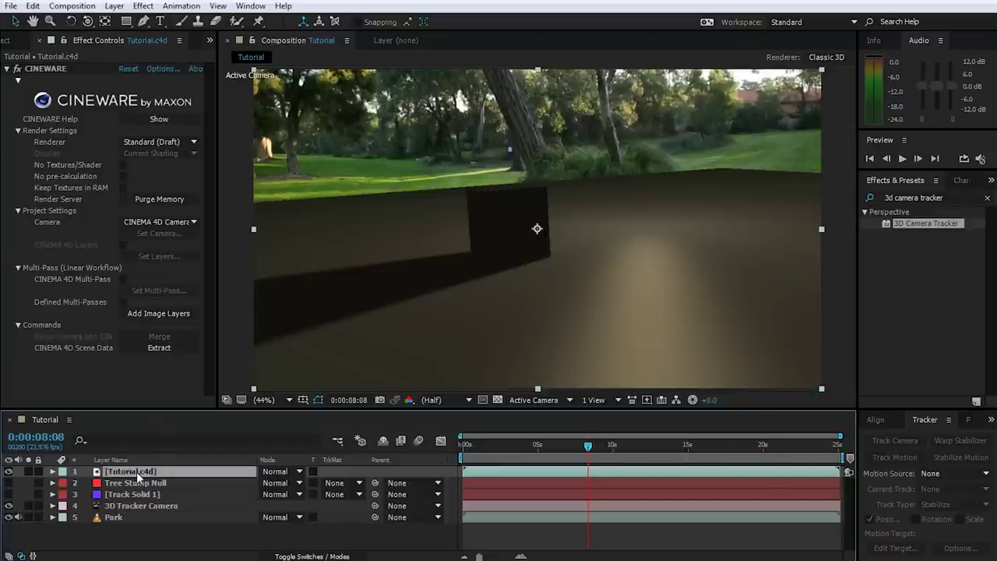
{"action": "key", "text": "Return"}
{"action": "type", "text": "Diffuse"}
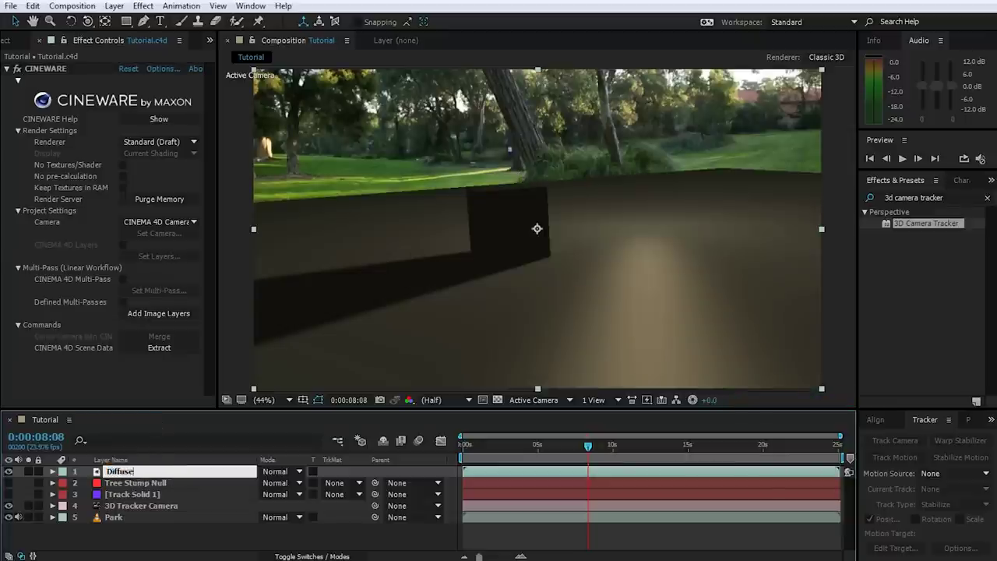
{"action": "key", "text": "Return"}
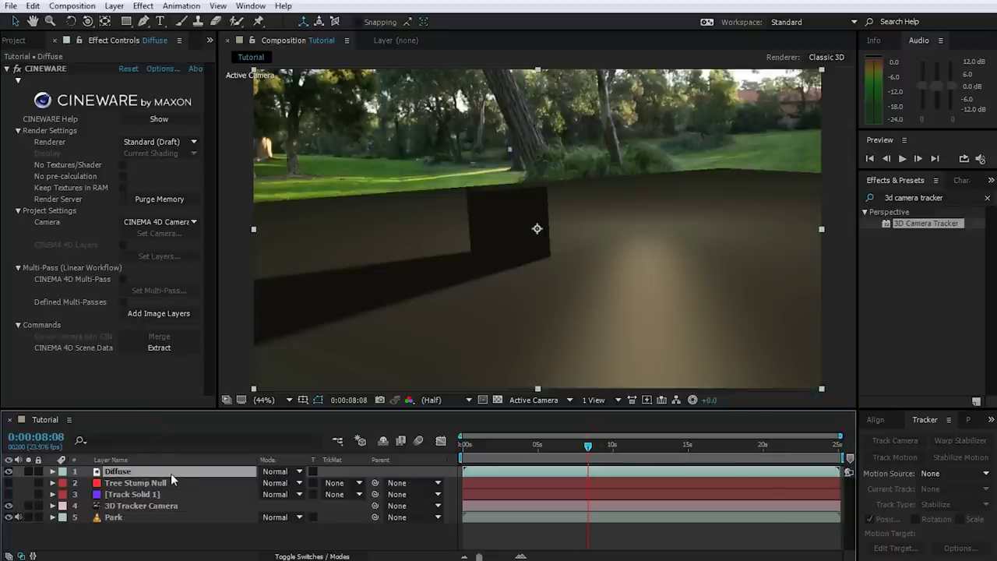
Enable CINEMA 4D Multi-Pass in the Diffuse layer's Cineware effect and choose the Diffuse pass
{"action": "left_click", "coordinate": [45, 69]}
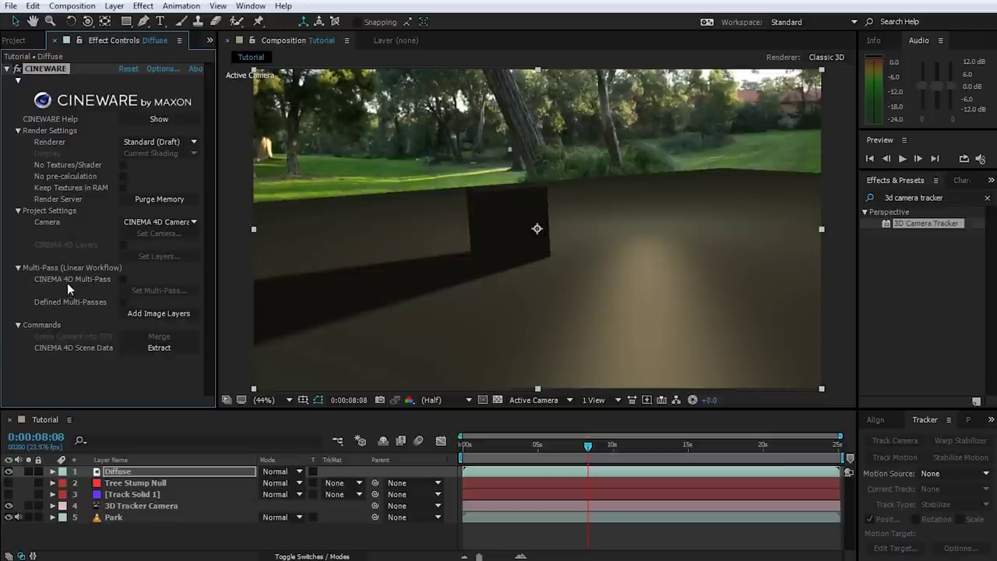
{"action": "left_click", "coordinate": [123, 279]}
{"action": "left_click", "coordinate": [166, 290]}
{"action": "left_click_drag", "start_coordinate": [495, 234], "coordinate": [655, 276]}
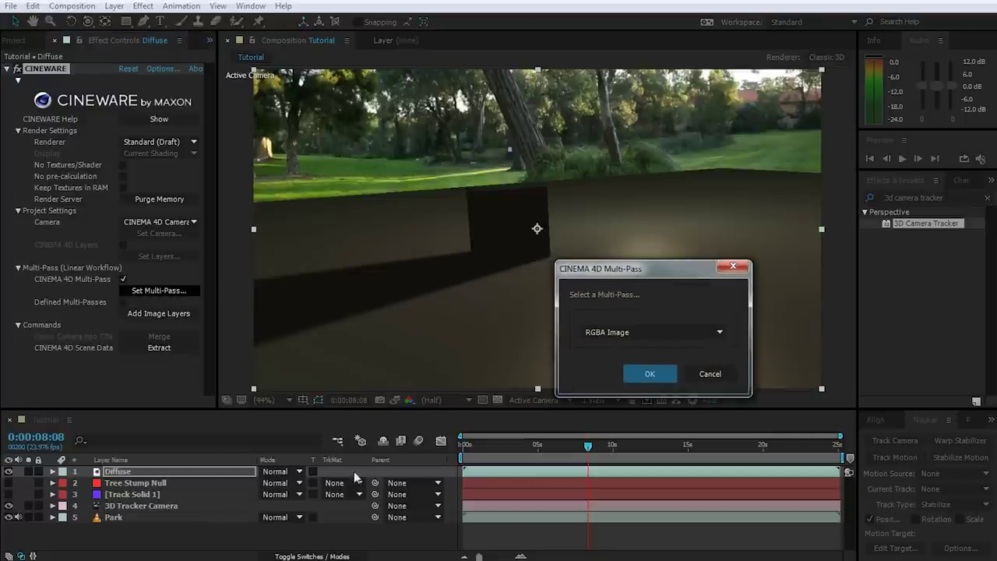
{"action": "left_click", "coordinate": [718, 332]}
{"action": "left_click", "coordinate": [638, 372]}
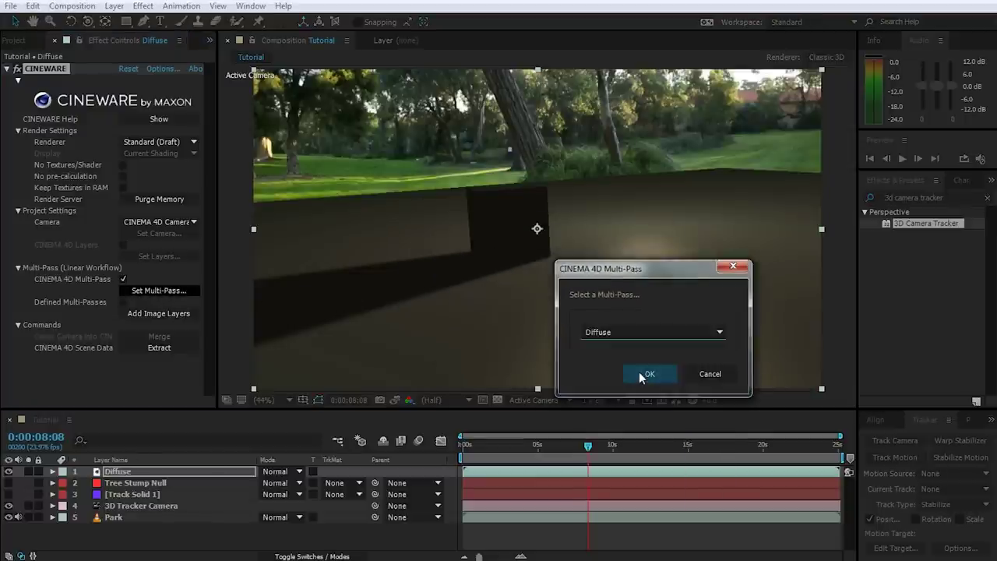
{"action": "left_click", "coordinate": [650, 374]}
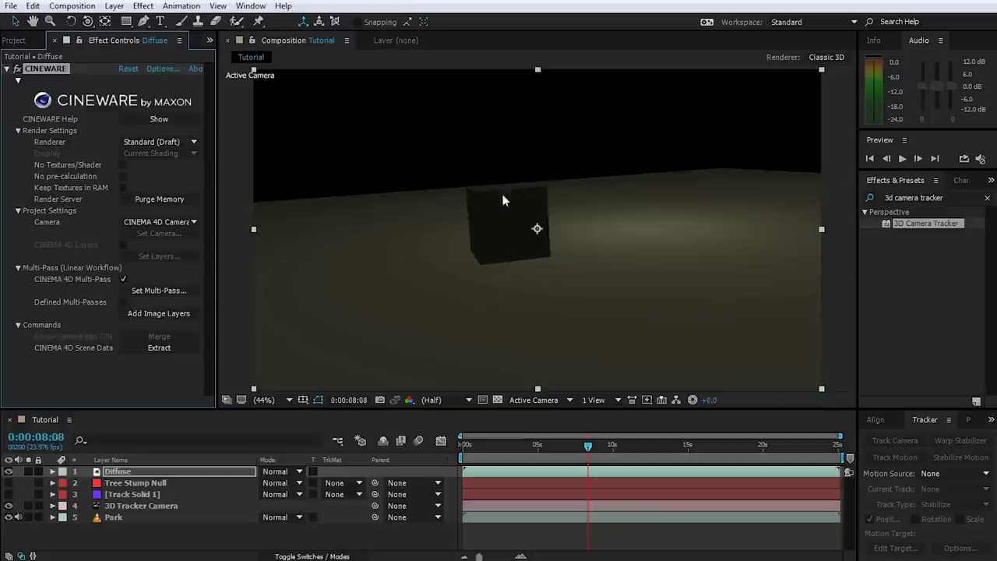
Check the diffuse pass at several points along the timeline, ending at 0:00:09:06
{"action": "left_click", "coordinate": [612, 445]}
{"action": "left_click", "coordinate": [666, 446]}
{"action": "left_click_drag", "start_coordinate": [666, 446], "coordinate": [602, 450]}
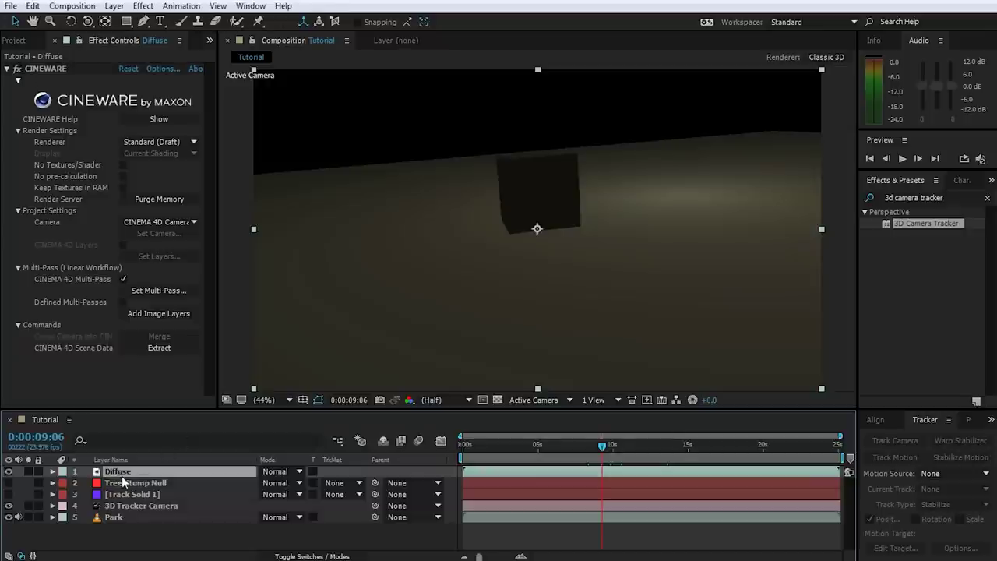
Duplicate the Diffuse layer and name the copy Shadow
{"action": "key", "text": "ctrl+d"}
{"action": "key", "text": "Return"}
{"action": "type", "text": "Shadow"}
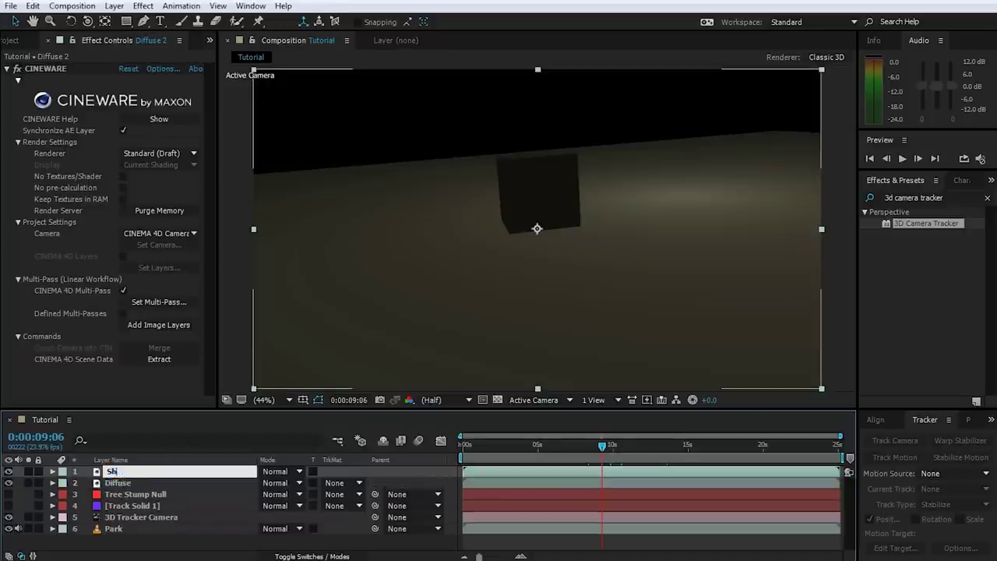
{"action": "key", "text": "Return"}
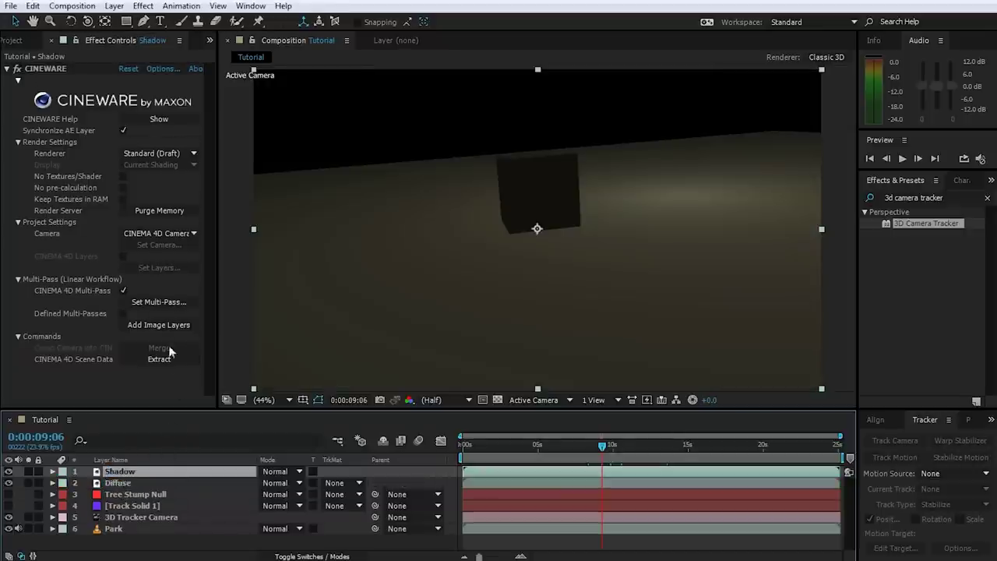
Set the Shadow layer's Cineware multi-pass to Shadow
{"action": "left_click", "coordinate": [154, 301]}
{"action": "left_click", "coordinate": [479, 289]}
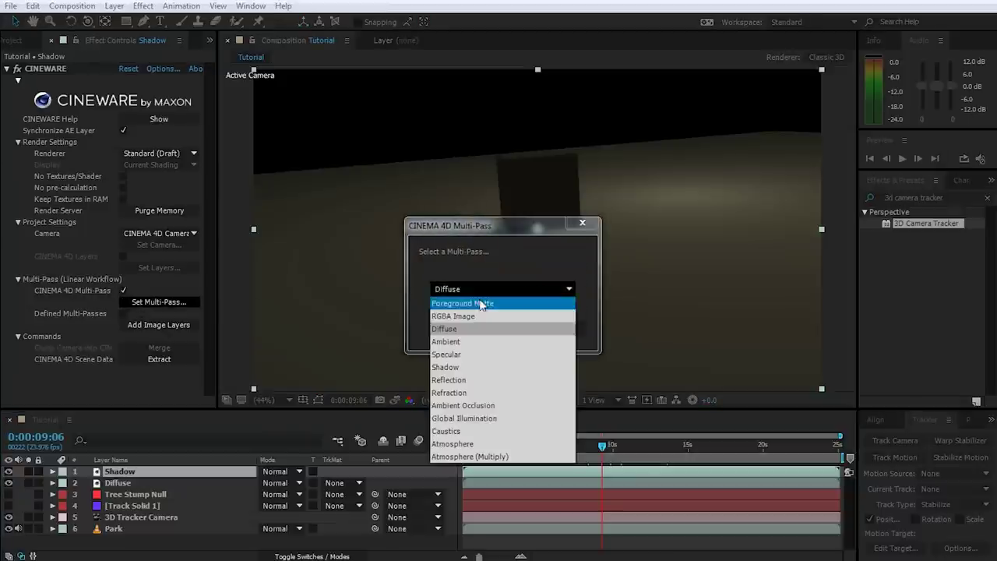
{"action": "left_click", "coordinate": [466, 367]}
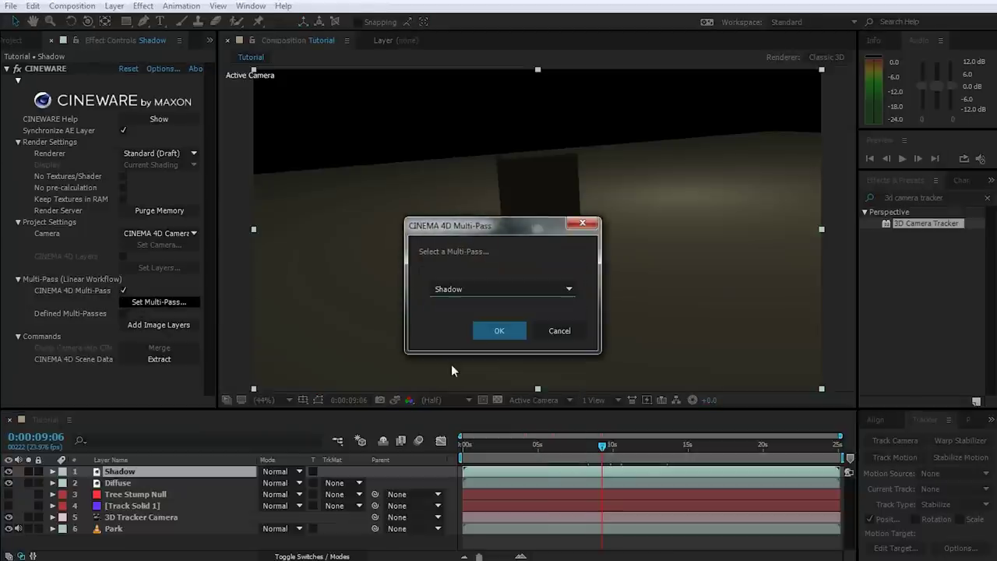
{"action": "left_click", "coordinate": [489, 343]}
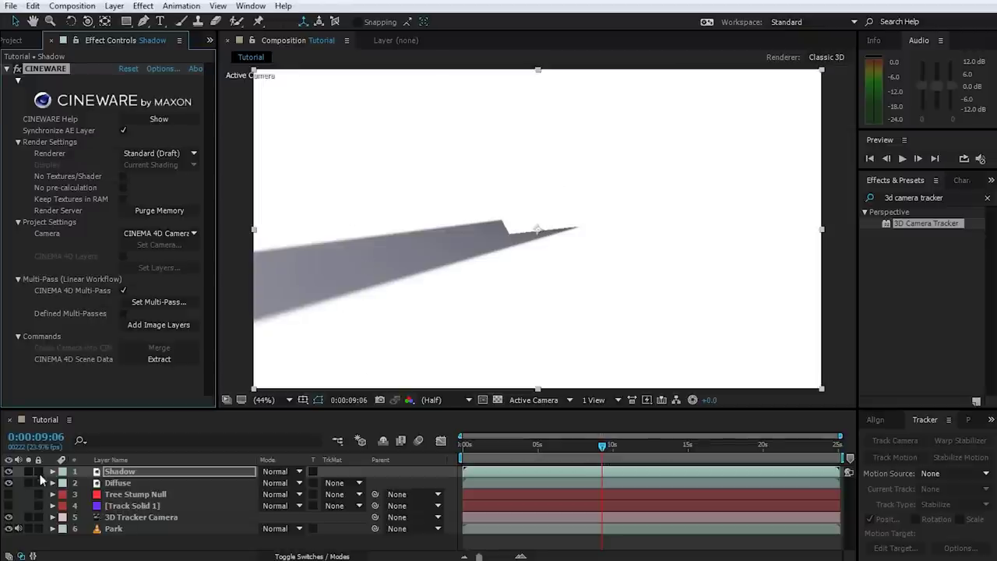
Set the Shadow layer's blending mode to Multiply and toggle its visibility to compare the composite with and without it
{"action": "left_click", "coordinate": [296, 473]}
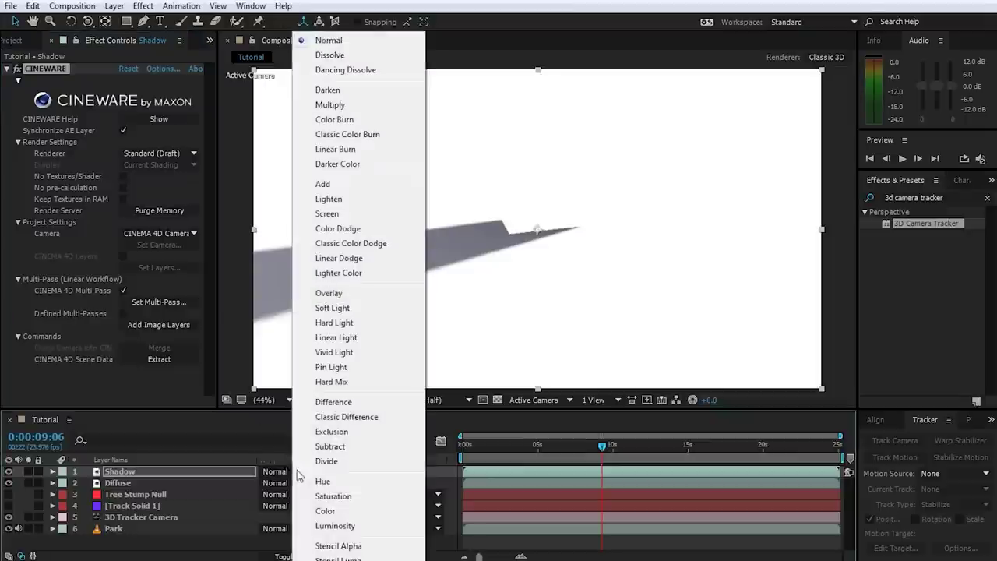
{"action": "left_click", "coordinate": [343, 107]}
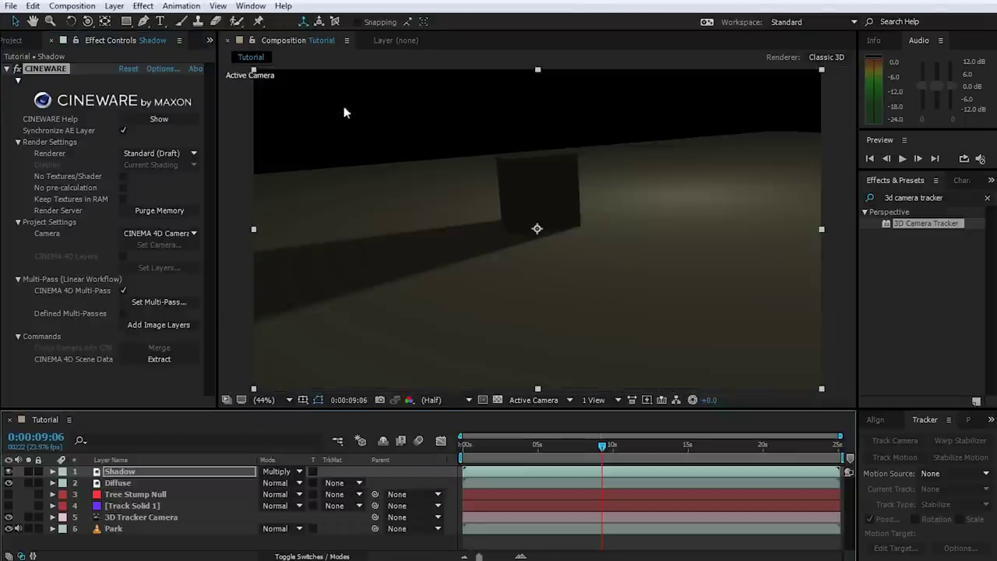
{"action": "left_click", "coordinate": [9, 472]}
{"action": "left_click", "coordinate": [10, 473]}
{"action": "left_click", "coordinate": [10, 473]}
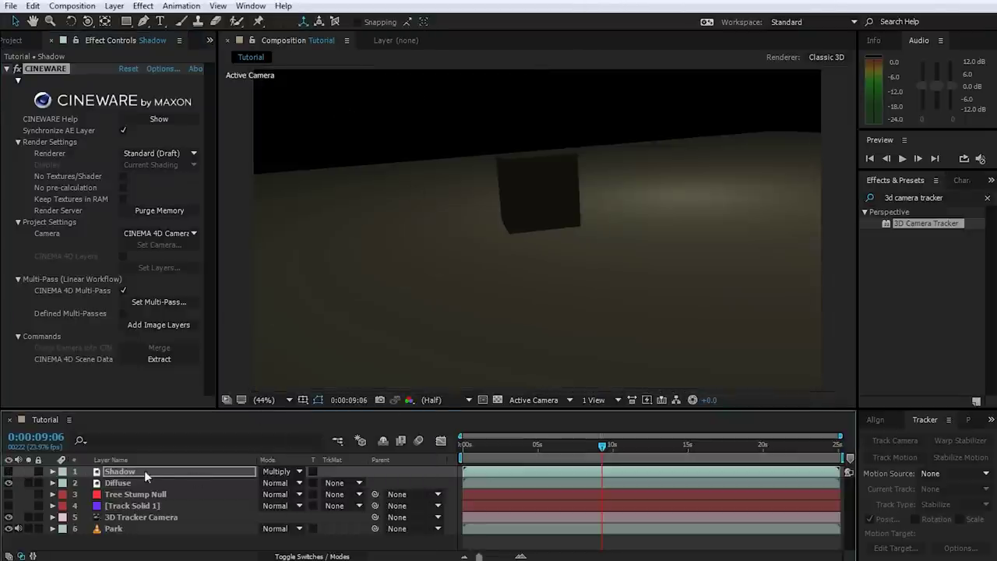
{"action": "left_click", "coordinate": [9, 471]}
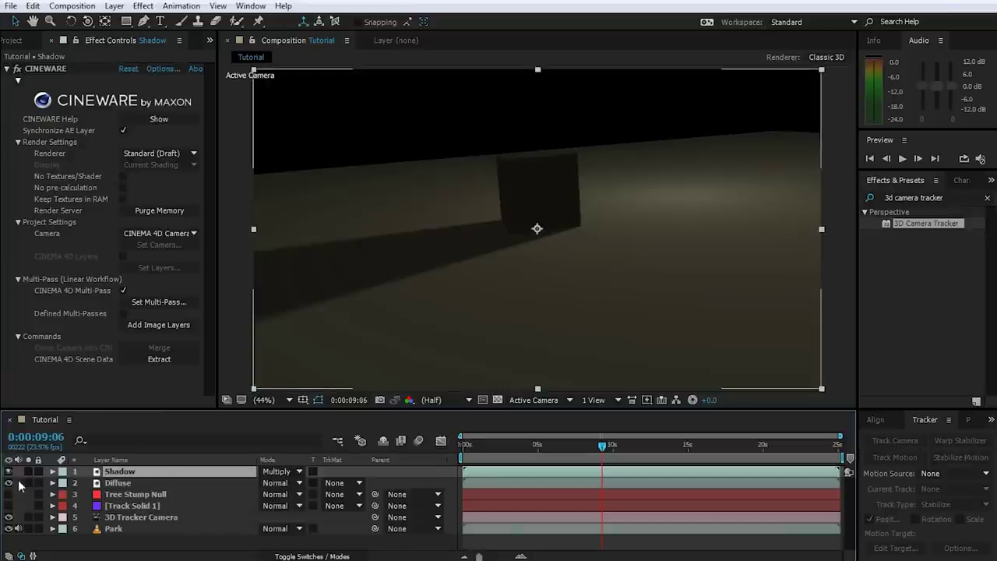
Switch to Cinema 4D and add a Compositing tag to the cube
{"action": "left_click", "coordinate": [130, 483]}
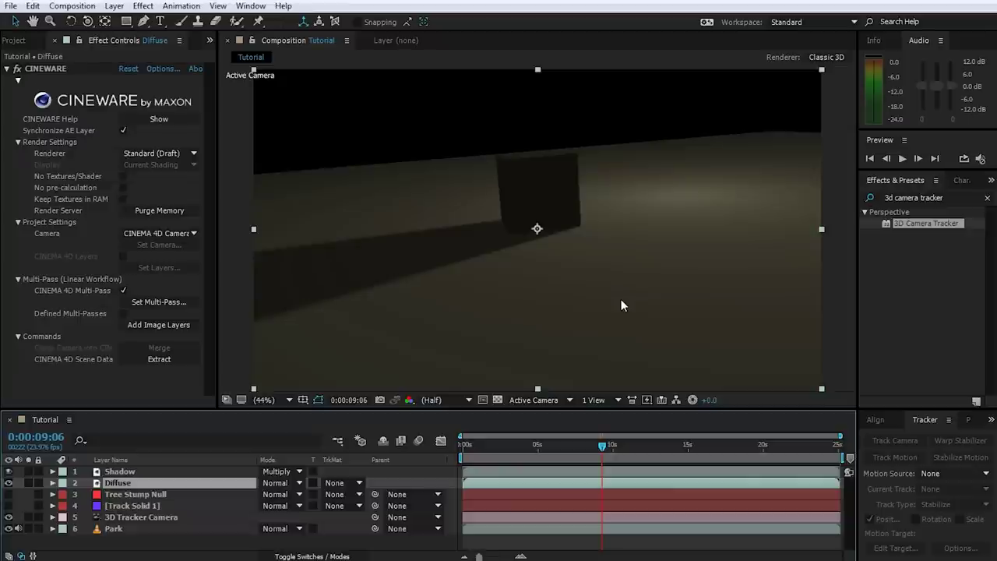
{"action": "key", "text": "alt+Tab"}
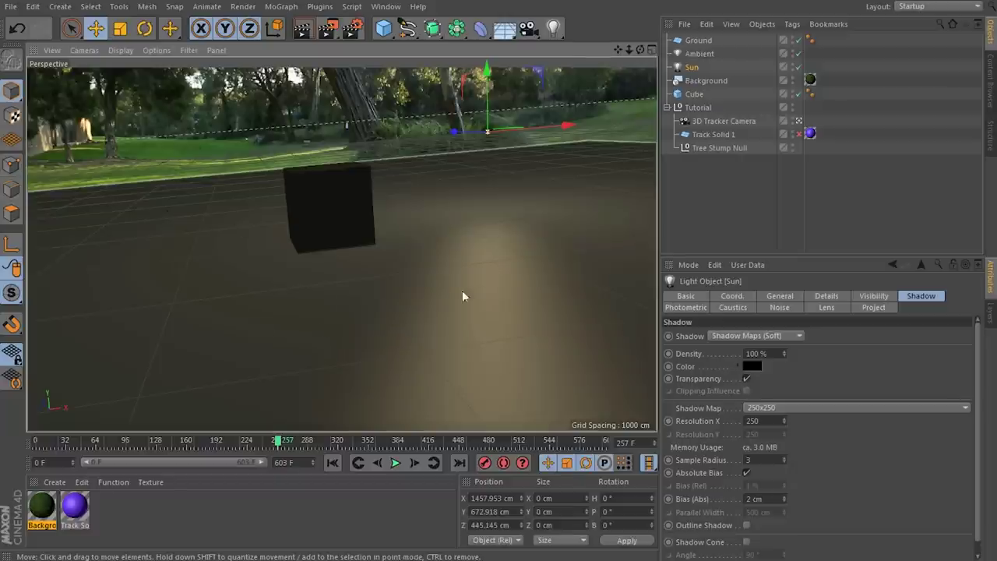
{"action": "left_click", "coordinate": [326, 193]}
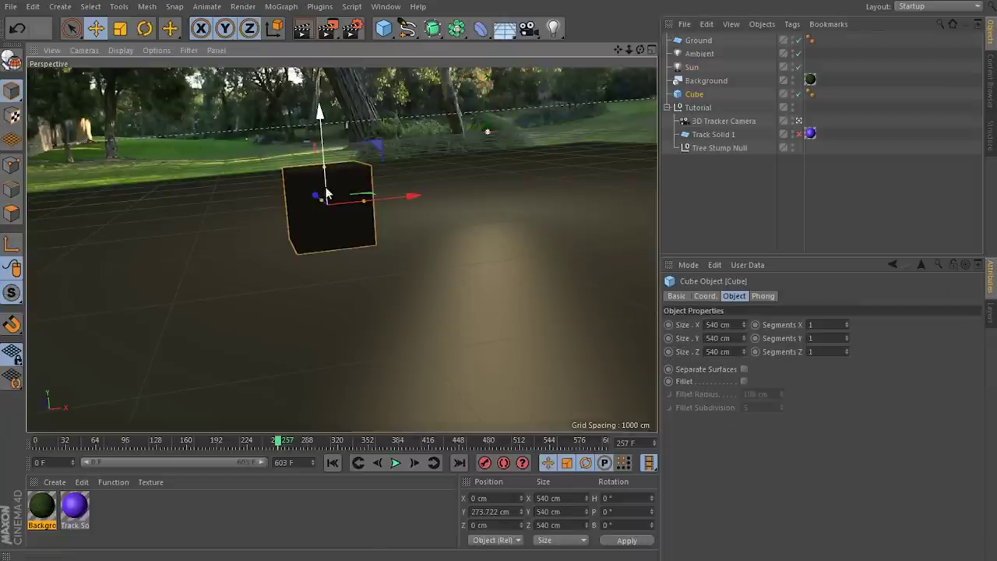
{"action": "right_click", "coordinate": [693, 95]}
{"action": "mouse_move", "coordinate": [732, 106]}
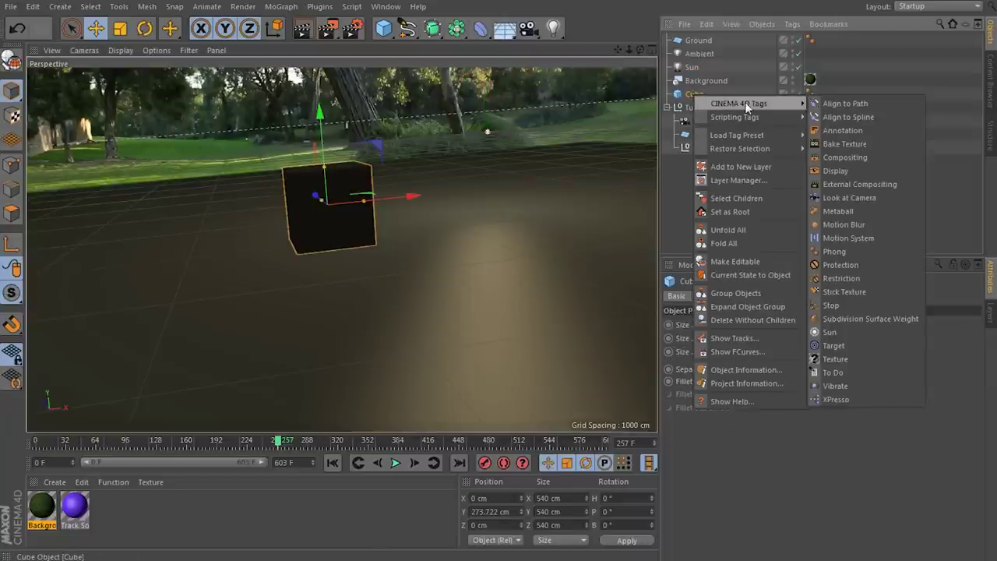
{"action": "left_click", "coordinate": [855, 157]}
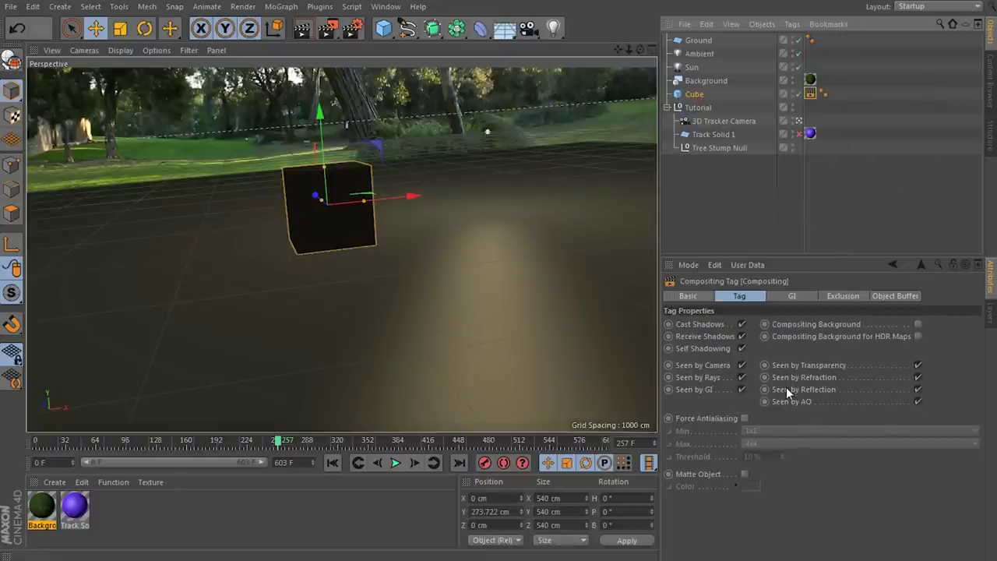
Enable object buffer 1 on the cube's Compositing tag and check the Foreground Matte pass's group ID in the render settings
{"action": "left_click", "coordinate": [895, 295]}
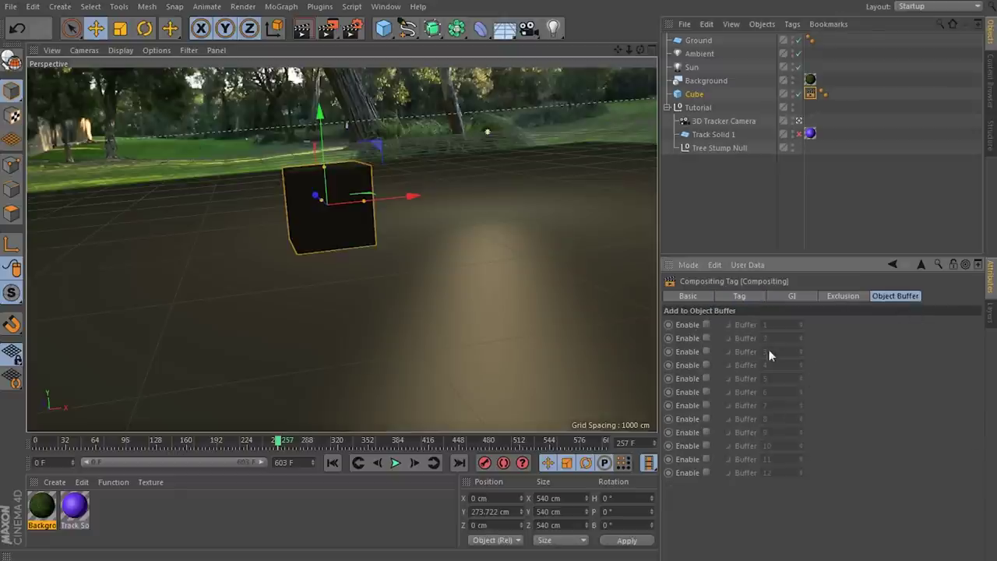
{"action": "left_click", "coordinate": [705, 324]}
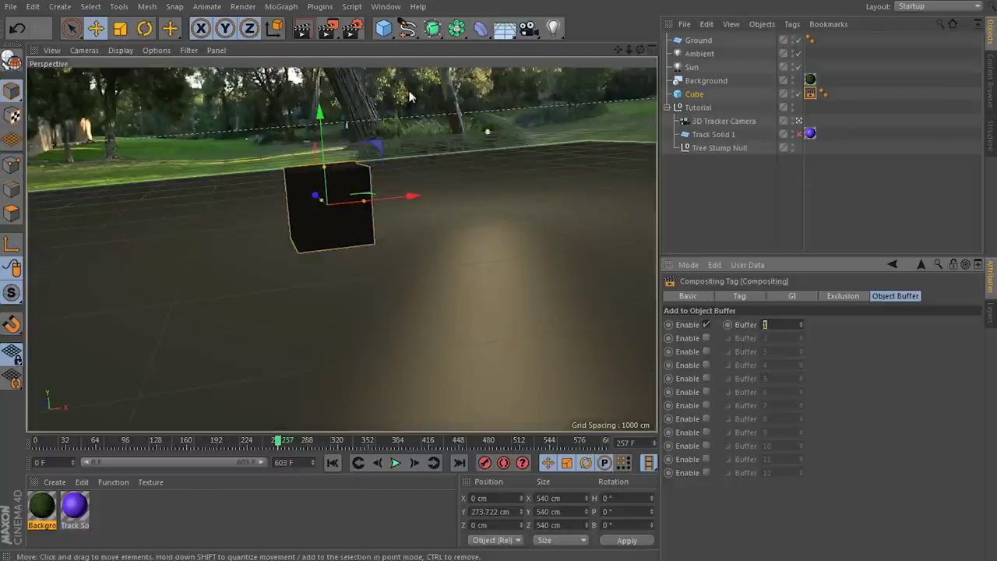
{"action": "left_click", "coordinate": [353, 34]}
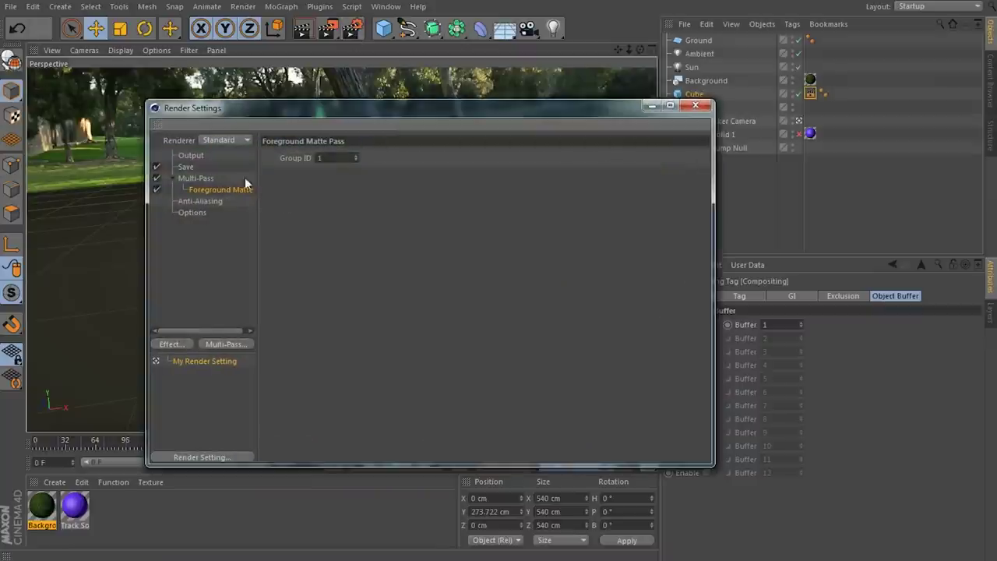
{"action": "left_click", "coordinate": [699, 109]}
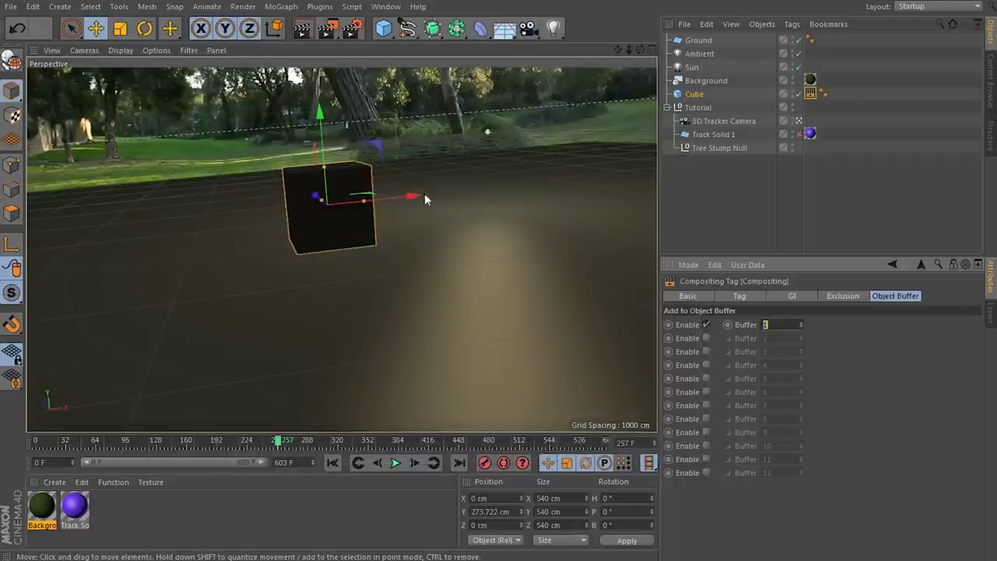
Switch to After Effects, hide the Shadow layer, duplicate the Diffuse layer and name the copy Foreground Matte
{"action": "left_click", "coordinate": [368, 228]}
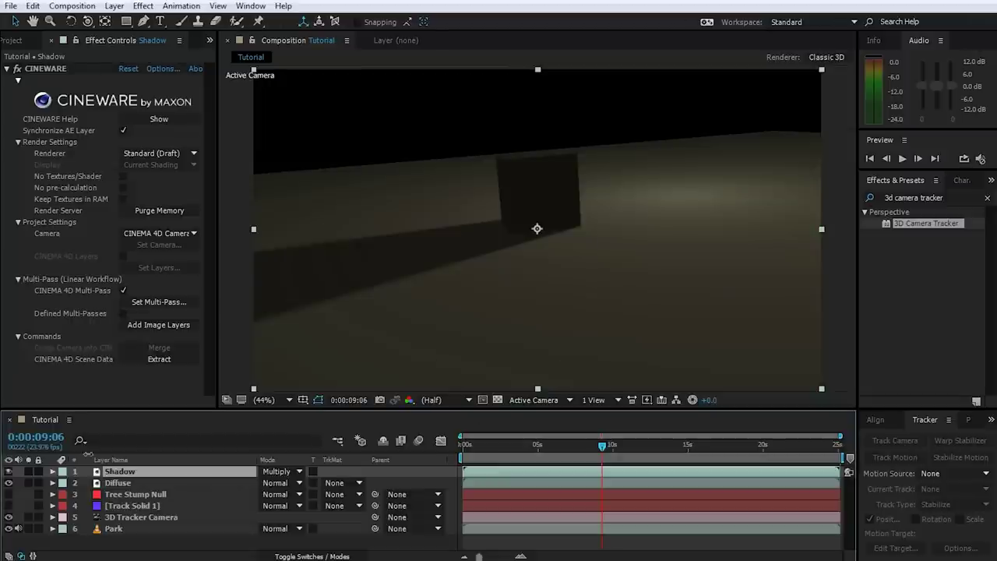
{"action": "left_click", "coordinate": [10, 473]}
{"action": "left_click", "coordinate": [119, 483]}
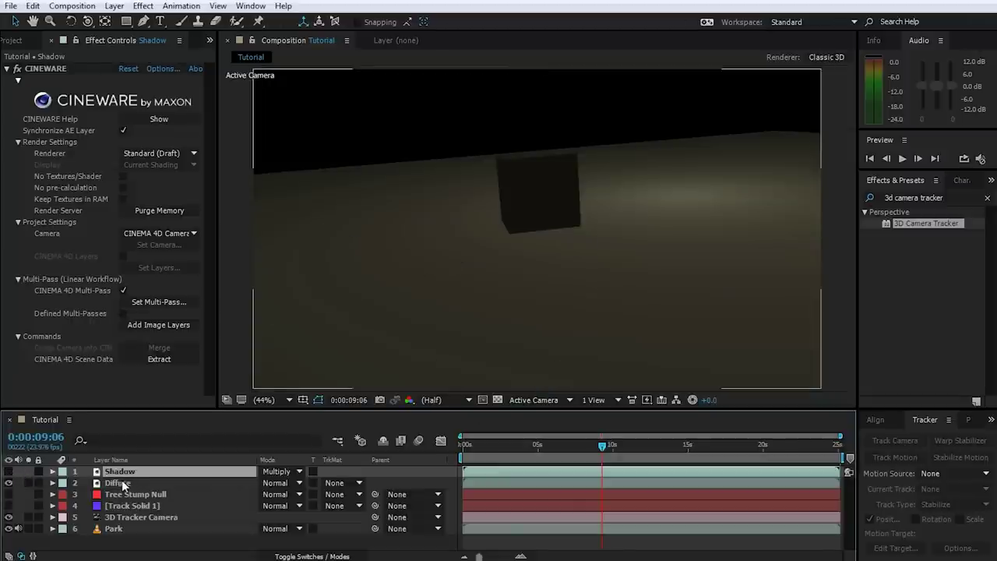
{"action": "key", "text": "ctrl+d"}
{"action": "key", "text": "Return"}
{"action": "type", "text": "Foreground Matte"}
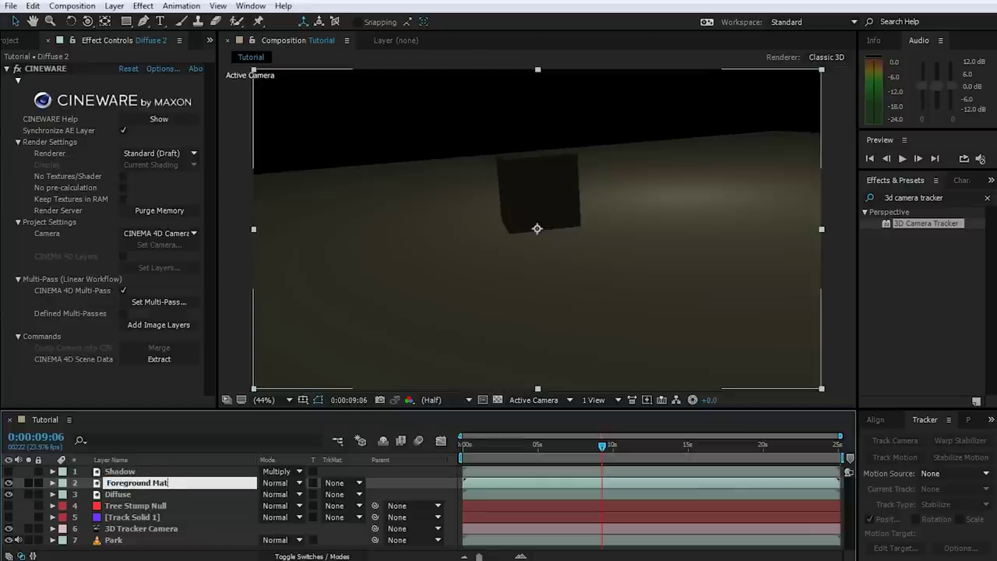
{"action": "key", "text": "Return"}
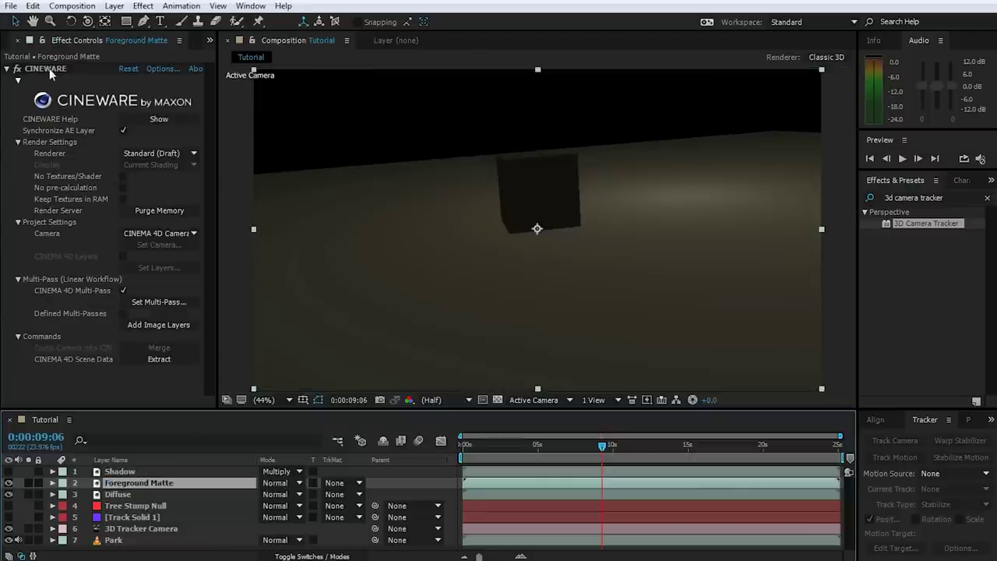
Set the Foreground Matte layer's Cineware multi-pass to Foreground Matte
{"action": "left_click", "coordinate": [156, 306]}
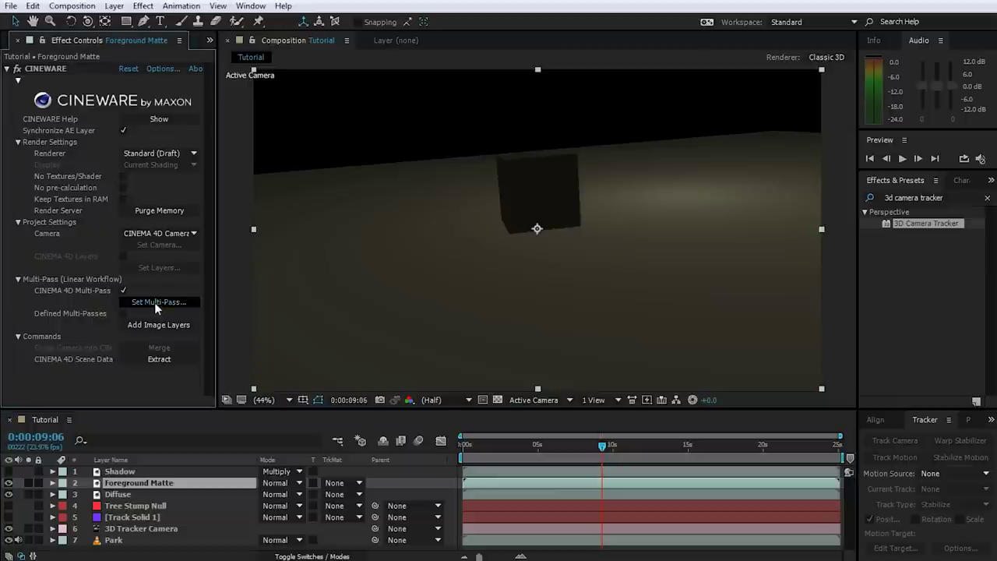
{"action": "left_click", "coordinate": [532, 290]}
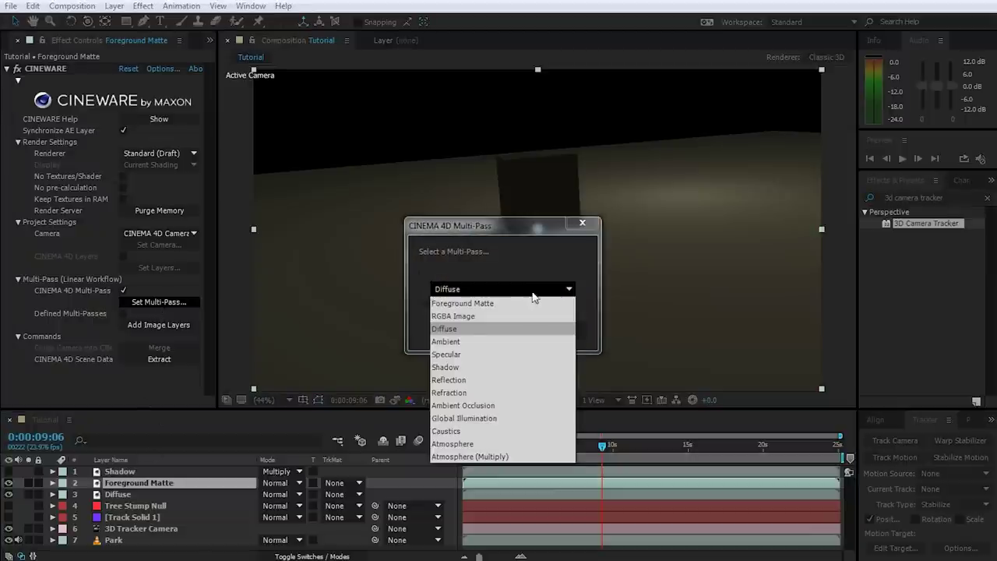
{"action": "left_click", "coordinate": [486, 303]}
{"action": "left_click", "coordinate": [498, 330]}
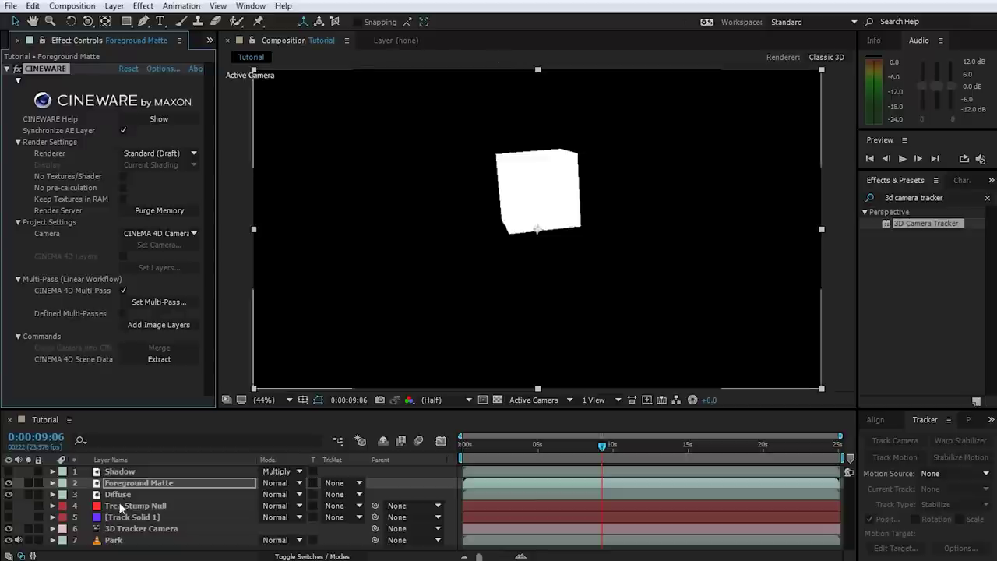
Give the Diffuse layer the luma matte "Foreground Matte" and check the cutout along the timeline, ending at 0:00:13:22
{"action": "left_click", "coordinate": [93, 497]}
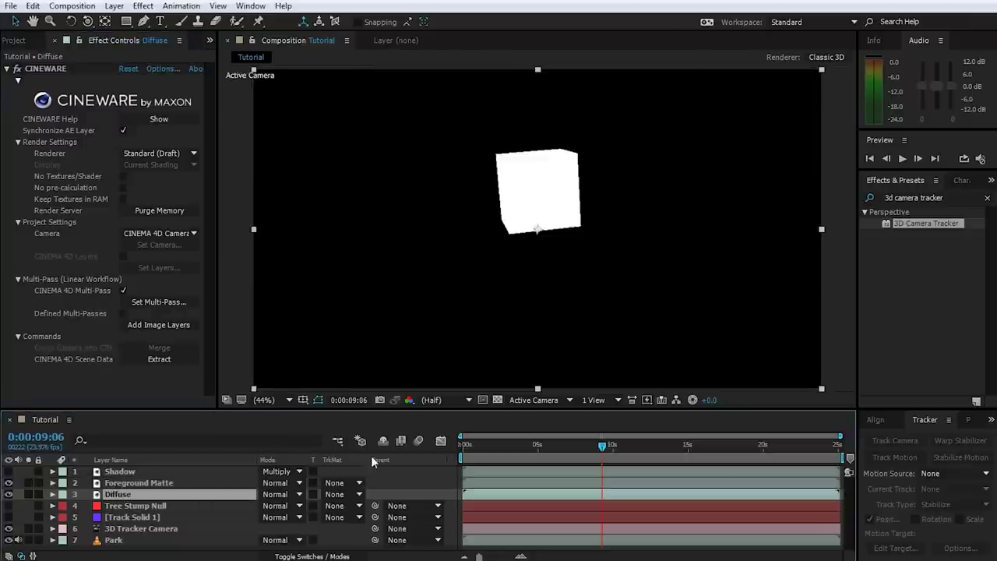
{"action": "left_click", "coordinate": [343, 494]}
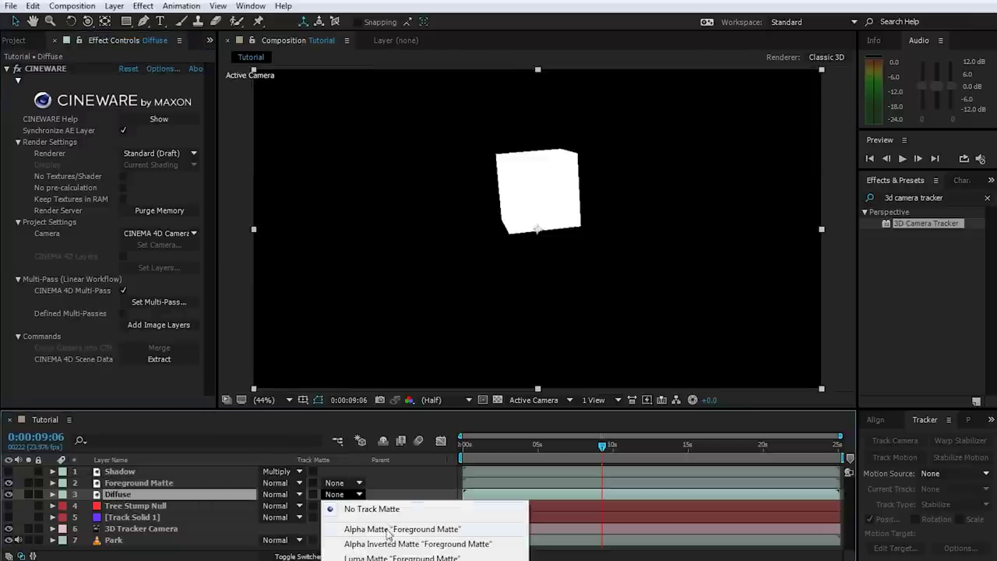
{"action": "left_click", "coordinate": [393, 557]}
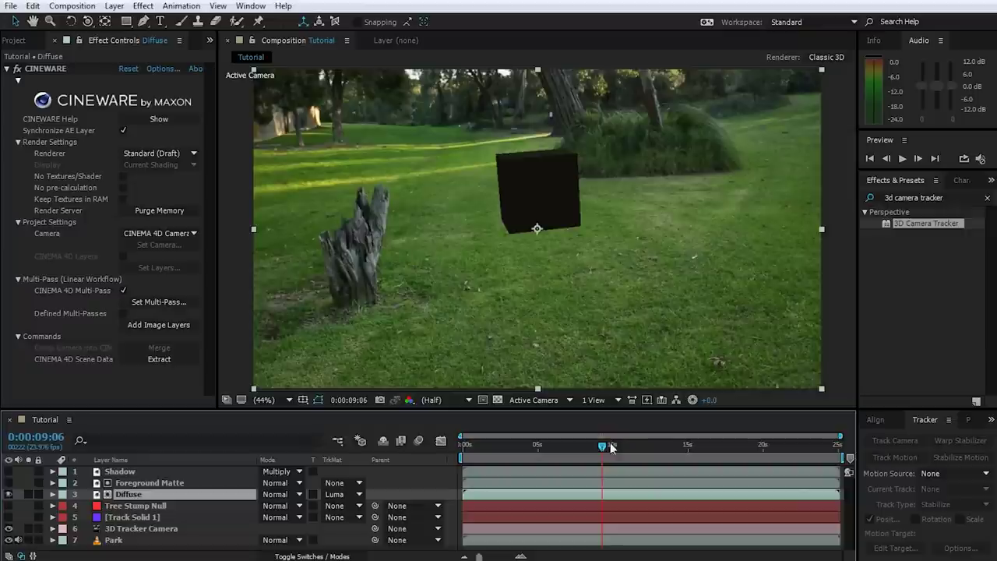
{"action": "left_click", "coordinate": [635, 446]}
{"action": "left_click", "coordinate": [680, 445]}
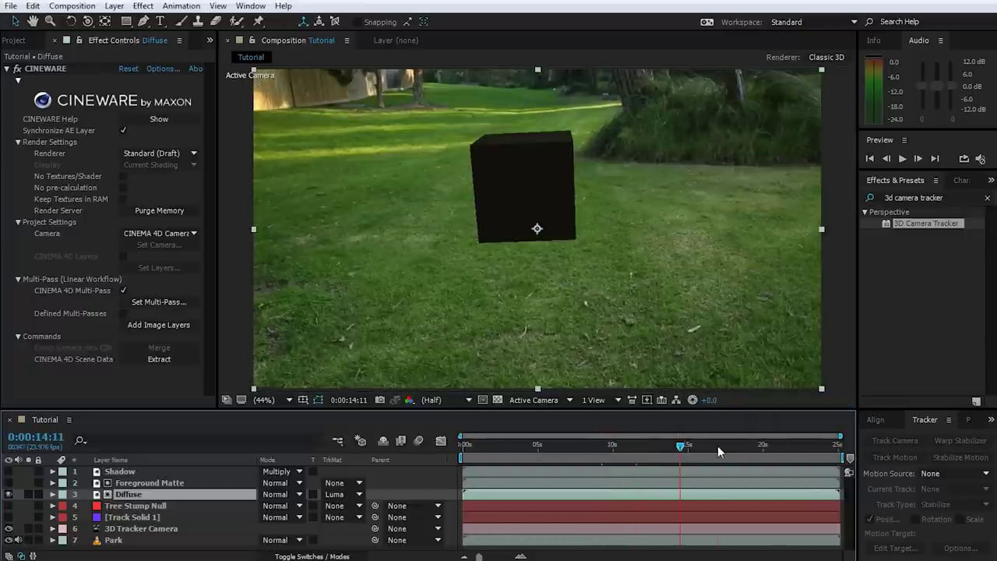
{"action": "left_click", "coordinate": [717, 446]}
{"action": "left_click", "coordinate": [672, 445]}
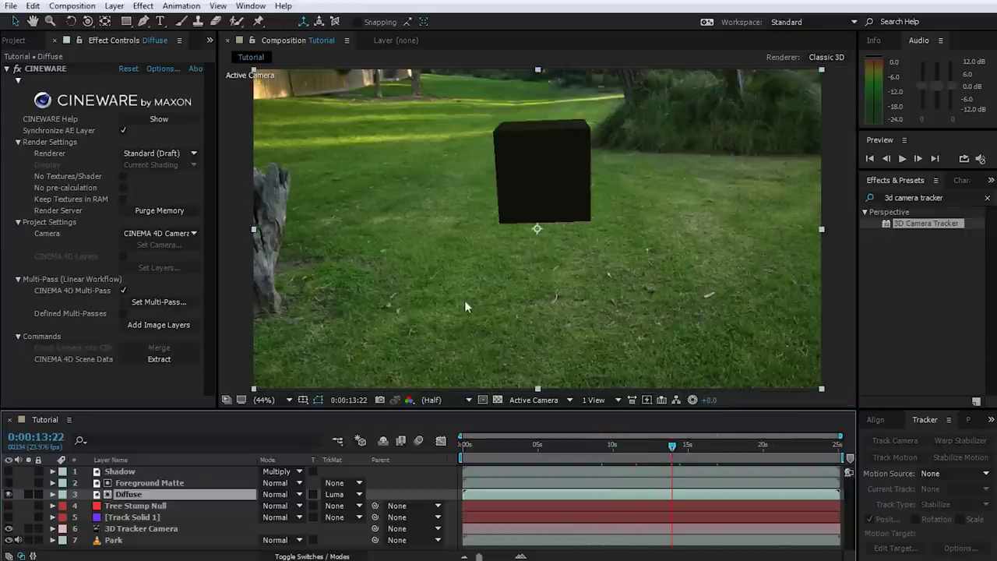
Make the Shadow layer visible and check the cube's ground shadow at 0:00:06:11
{"action": "left_click", "coordinate": [131, 472]}
{"action": "left_click", "coordinate": [7, 471]}
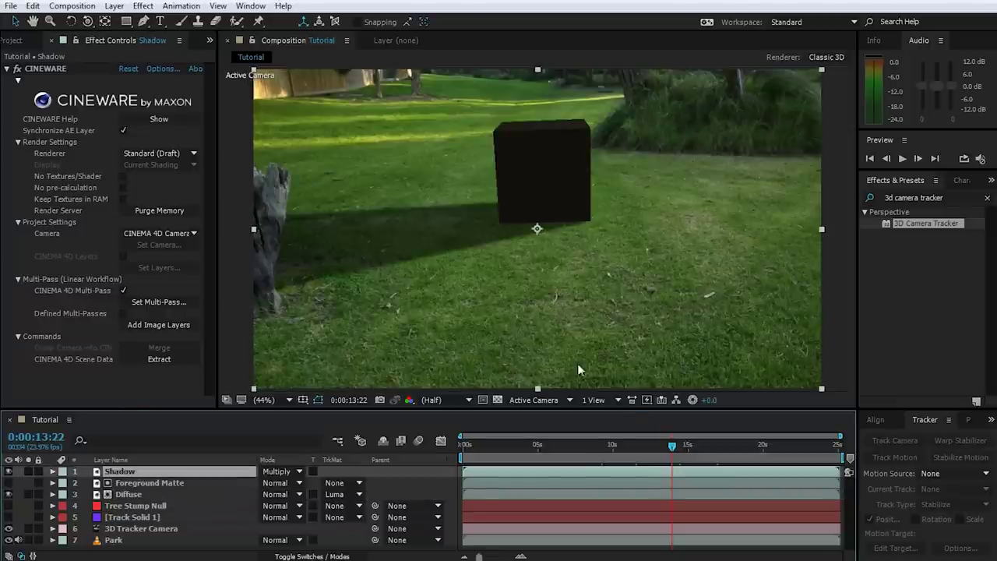
{"action": "left_click_drag", "start_coordinate": [653, 456], "coordinate": [559, 446]}
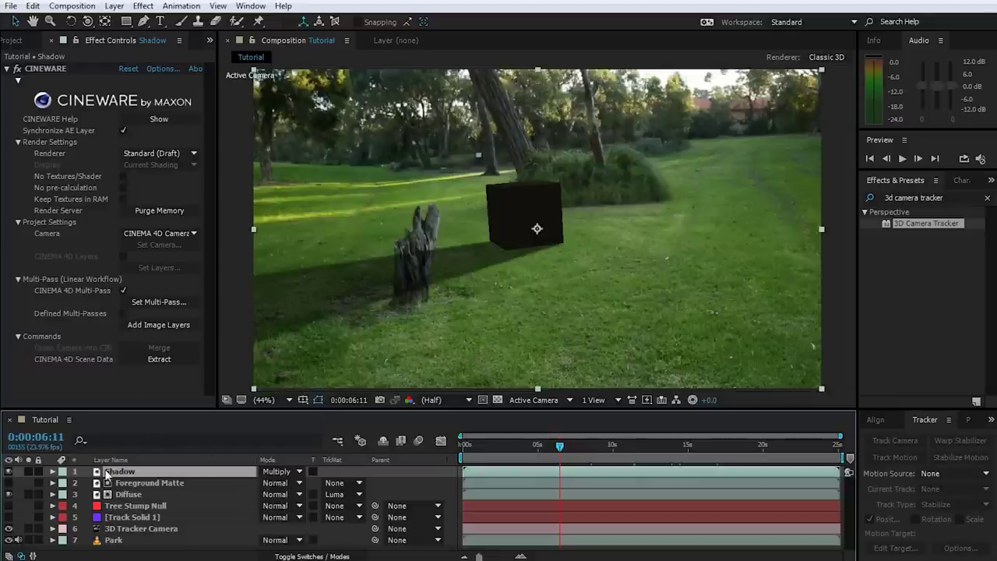
Lower the Shadow layer's opacity to 34% and check the composite at several times, ending at 0:00:12:10
{"action": "key", "text": "t"}
{"action": "left_click_drag", "start_coordinate": [269, 483], "coordinate": [221, 476]}
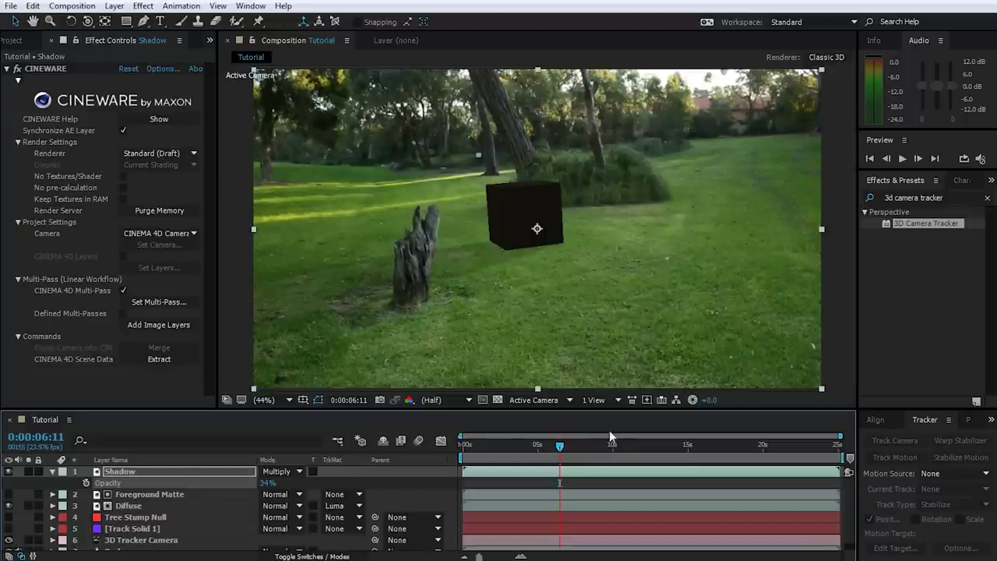
{"action": "left_click", "coordinate": [52, 471]}
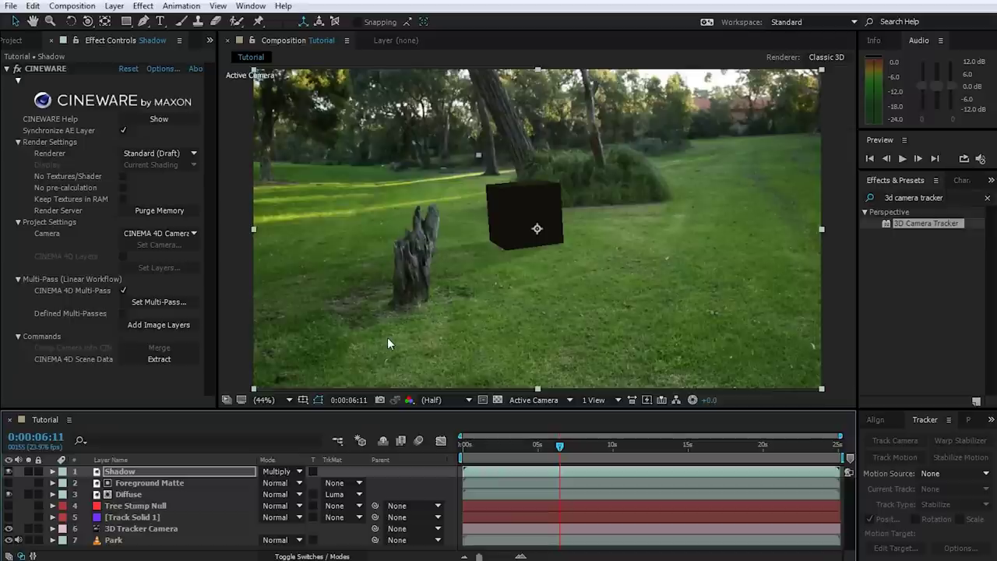
{"action": "left_click", "coordinate": [577, 446]}
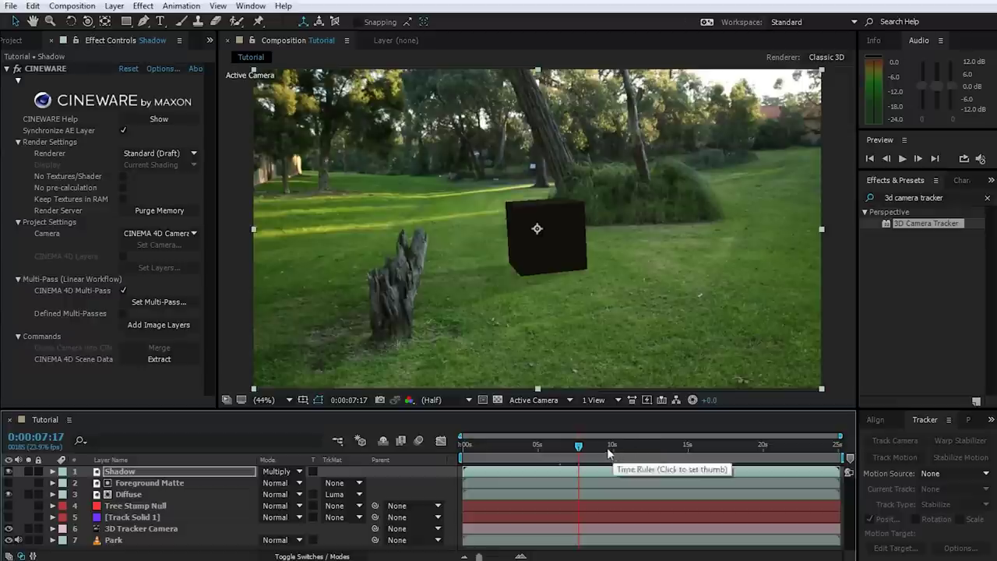
{"action": "left_click", "coordinate": [612, 451]}
{"action": "left_click", "coordinate": [669, 447]}
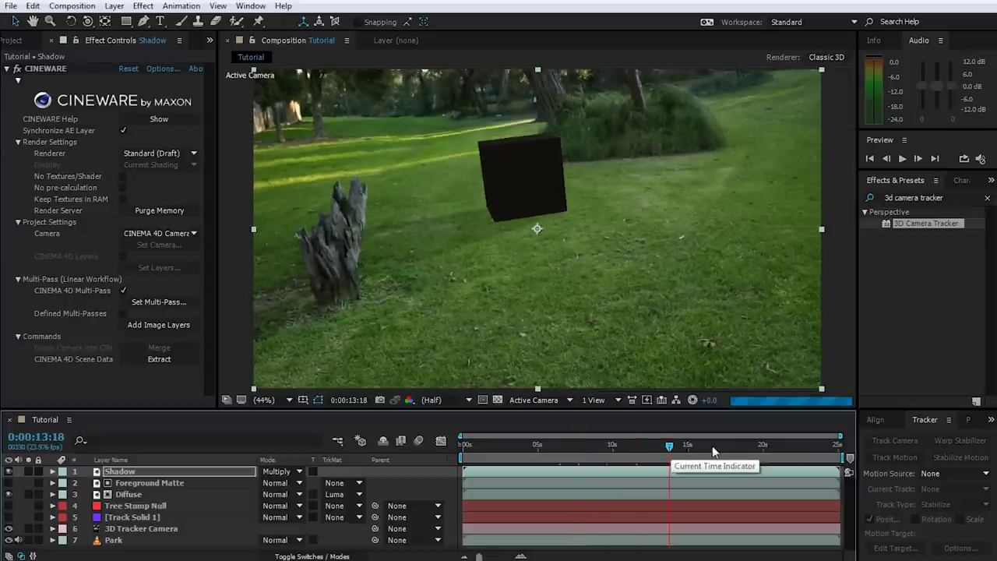
{"action": "left_click", "coordinate": [651, 449]}
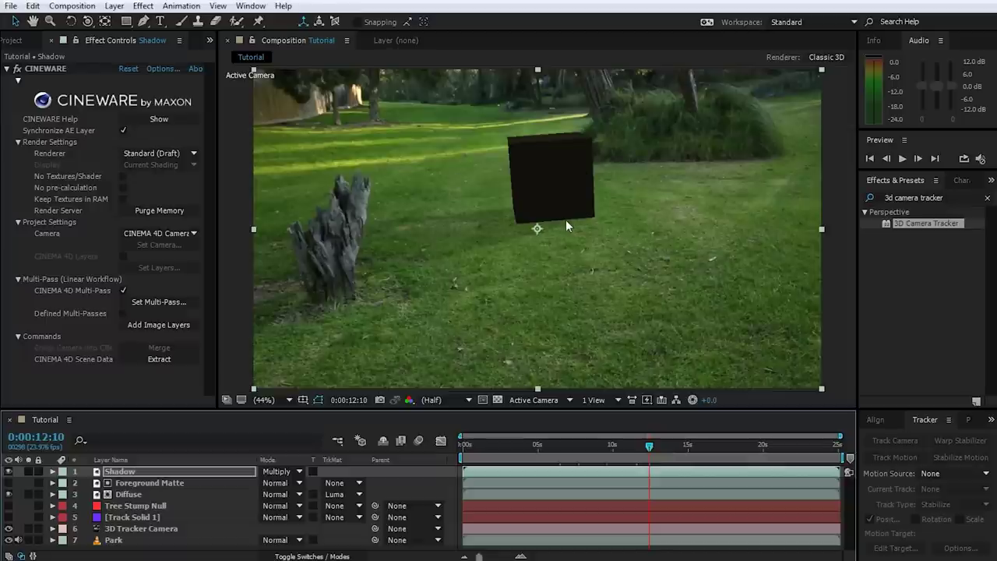
Switch to Cinema 4D and raise the Ambient light's intensity to about 56%
{"action": "key", "text": "alt+Tab"}
{"action": "left_click", "coordinate": [697, 53]}
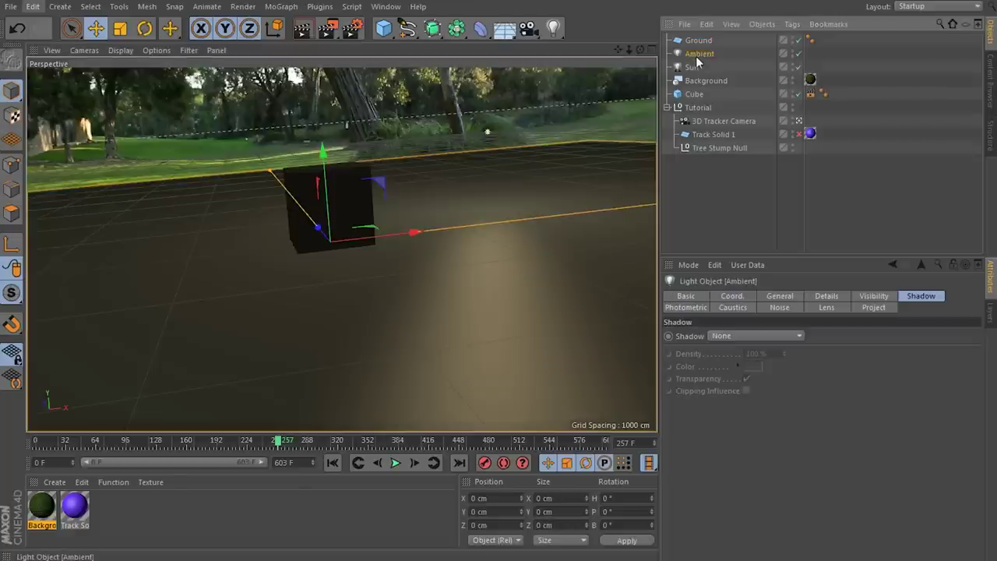
{"action": "left_click", "coordinate": [779, 296]}
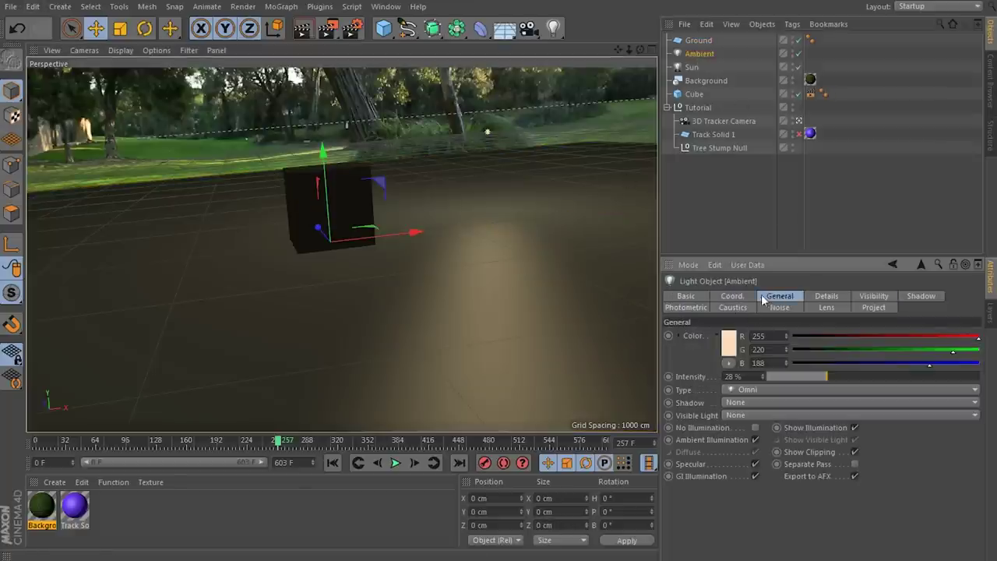
{"action": "left_click_drag", "start_coordinate": [829, 377], "coordinate": [893, 378]}
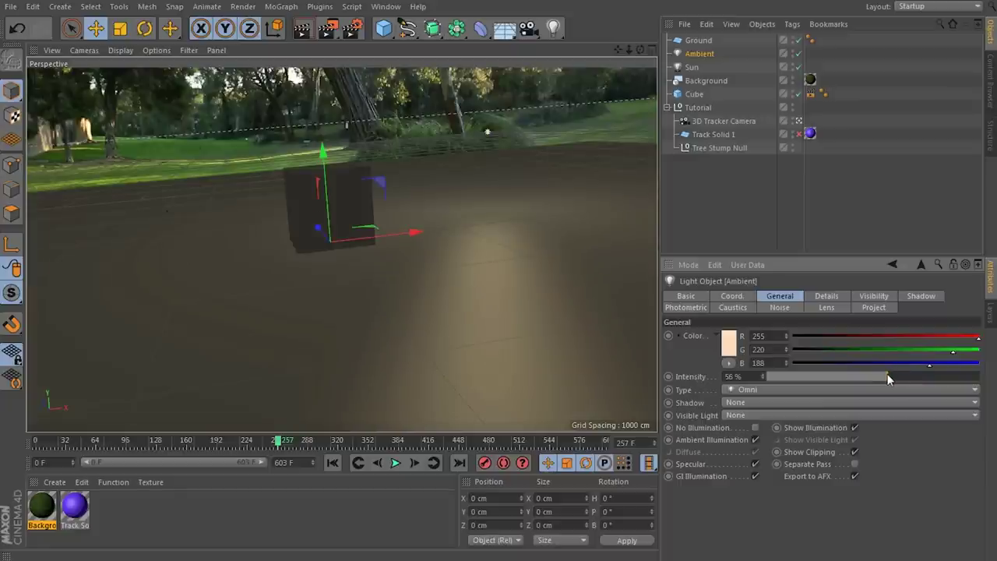
Back in After Effects, raise the Shadow layer's opacity to 63% while viewing 0:00:08:05, and return to the timeline's start
{"action": "key", "text": "alt+Tab"}
{"action": "left_click_drag", "start_coordinate": [649, 446], "coordinate": [586, 445]}
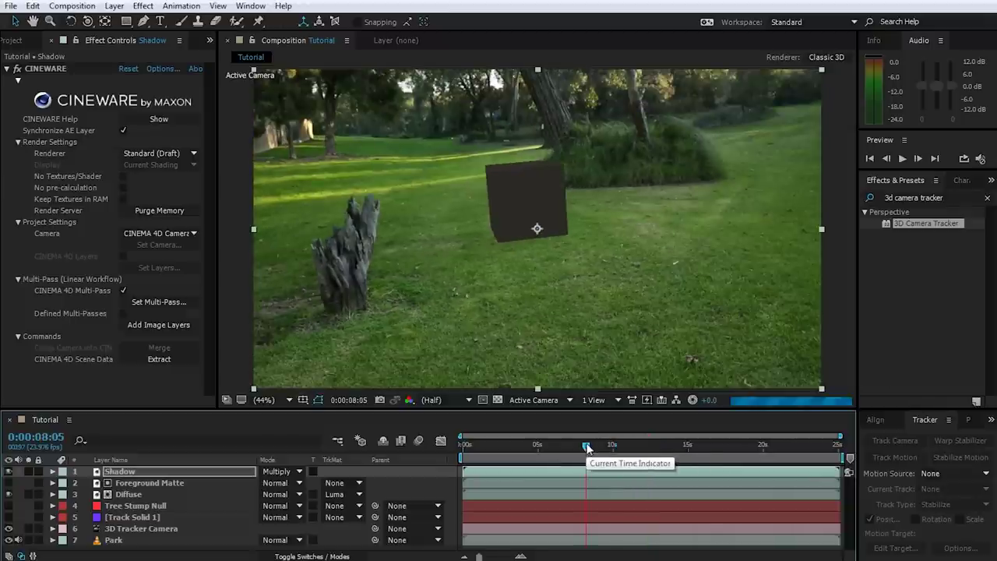
{"action": "key", "text": "t"}
{"action": "left_click_drag", "start_coordinate": [265, 486], "coordinate": [281, 483]}
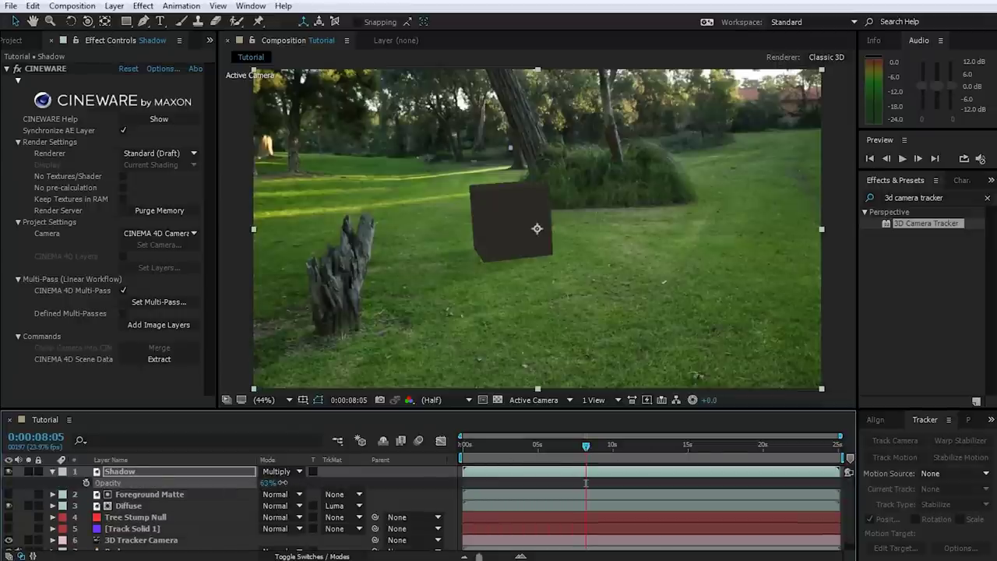
{"action": "key", "text": "t"}
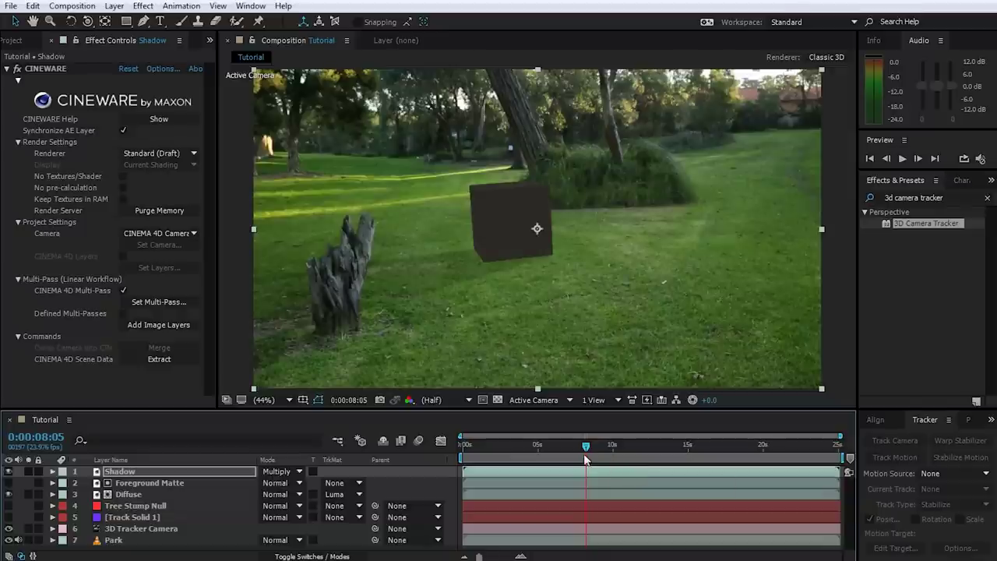
{"action": "left_click_drag", "start_coordinate": [588, 452], "coordinate": [447, 448]}
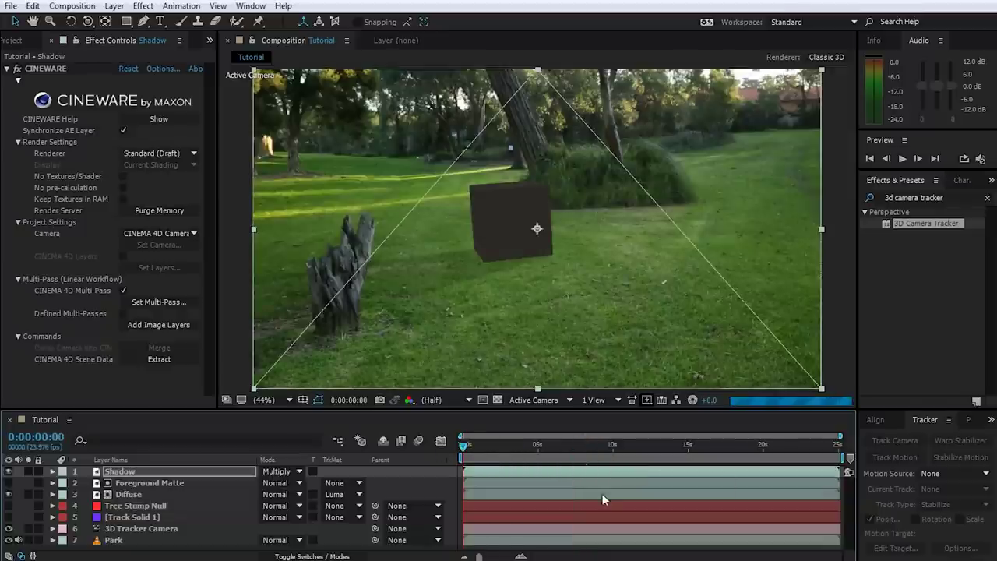
Preview the Tutorial composition from the start to check the composited cube in motion, stopping at 0:00:23:02
{"action": "key", "text": "space"}
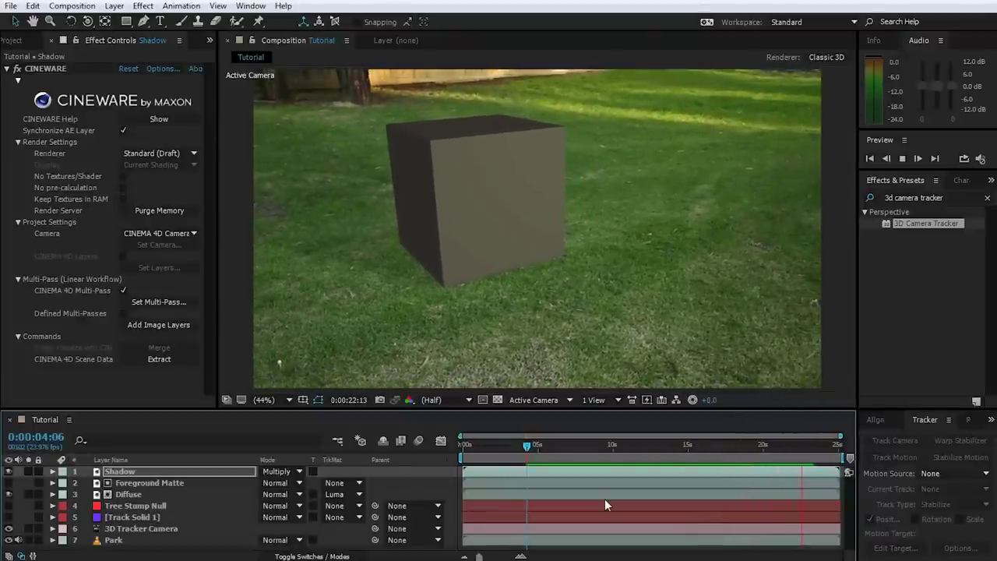
{"action": "key", "text": "space"}
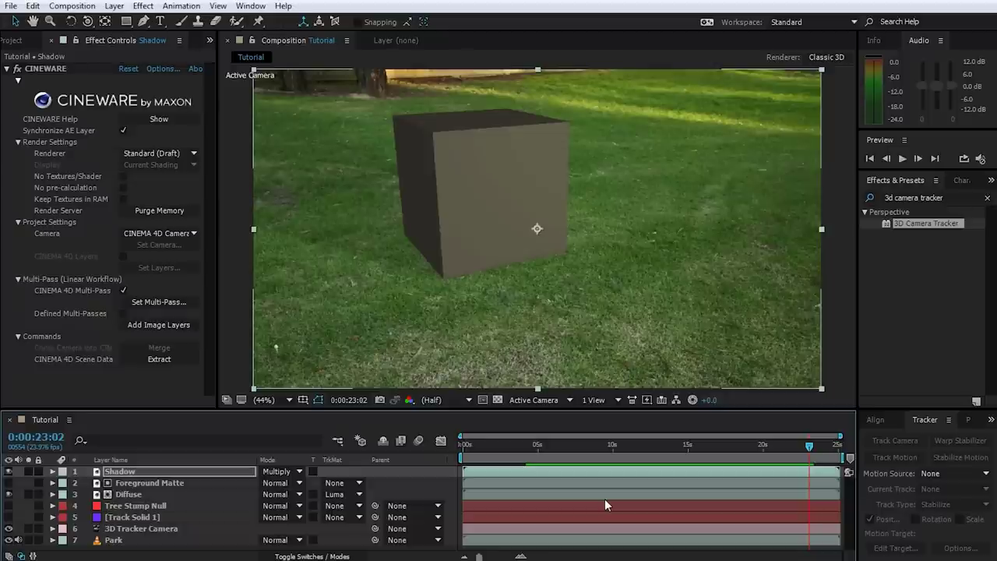
{"action": "left_click", "coordinate": [195, 70]}
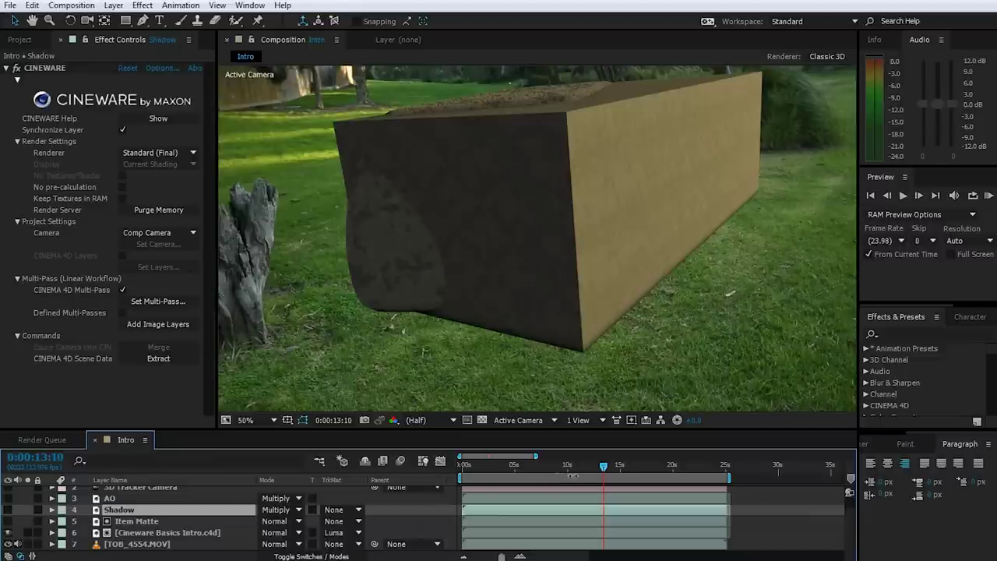
Make the Shadow and AO layers visible in the Intro composition, and check the CINEWARE version in its About information
{"action": "left_click", "coordinate": [8, 510]}
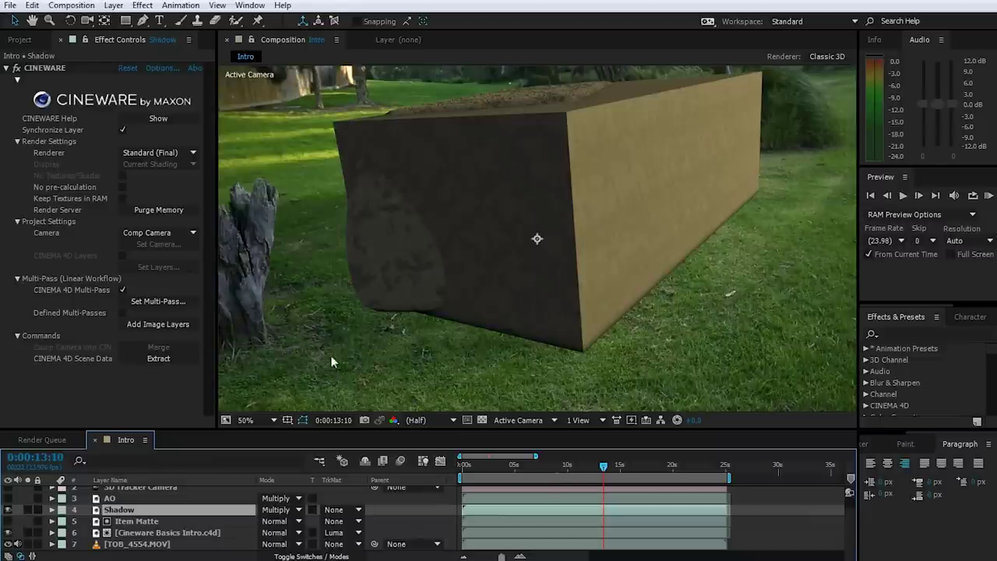
{"action": "left_click", "coordinate": [9, 499]}
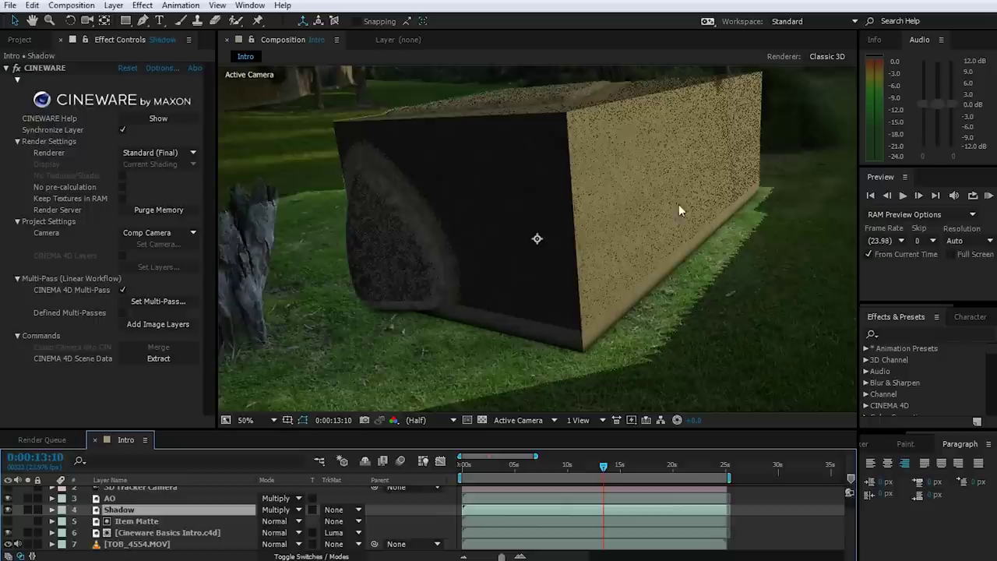
{"action": "left_click", "coordinate": [195, 68]}
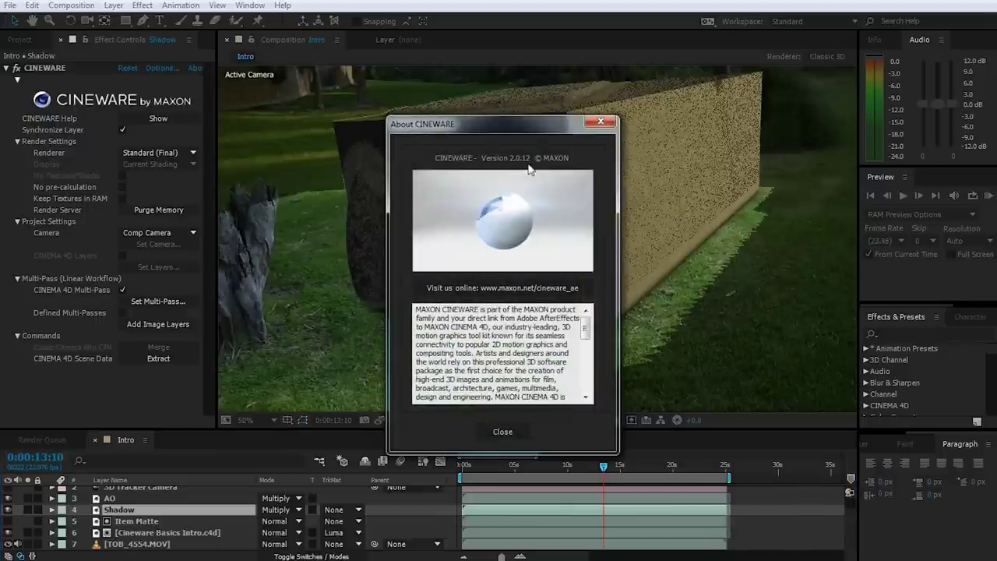
{"action": "left_click", "coordinate": [502, 433]}
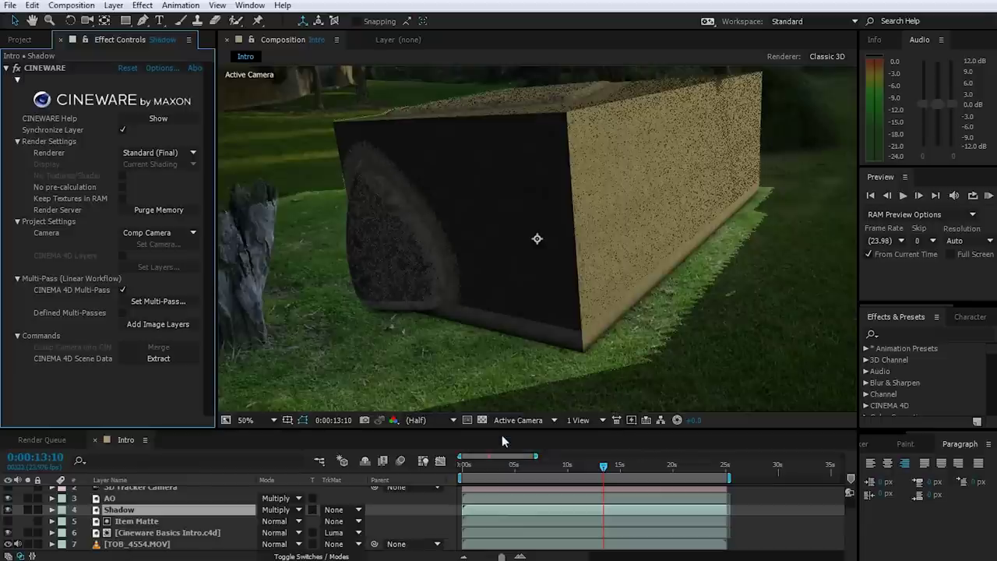